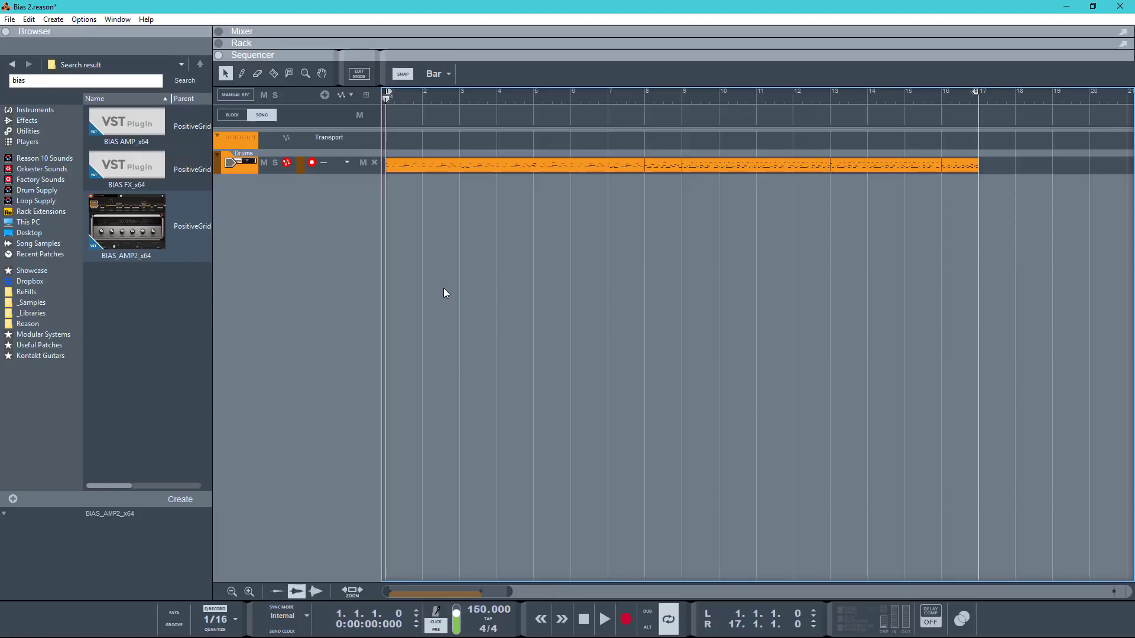
# Play the drum part from the start and again from around bar 8, stop playback and return to bar 1.
pyautogui.press('space')
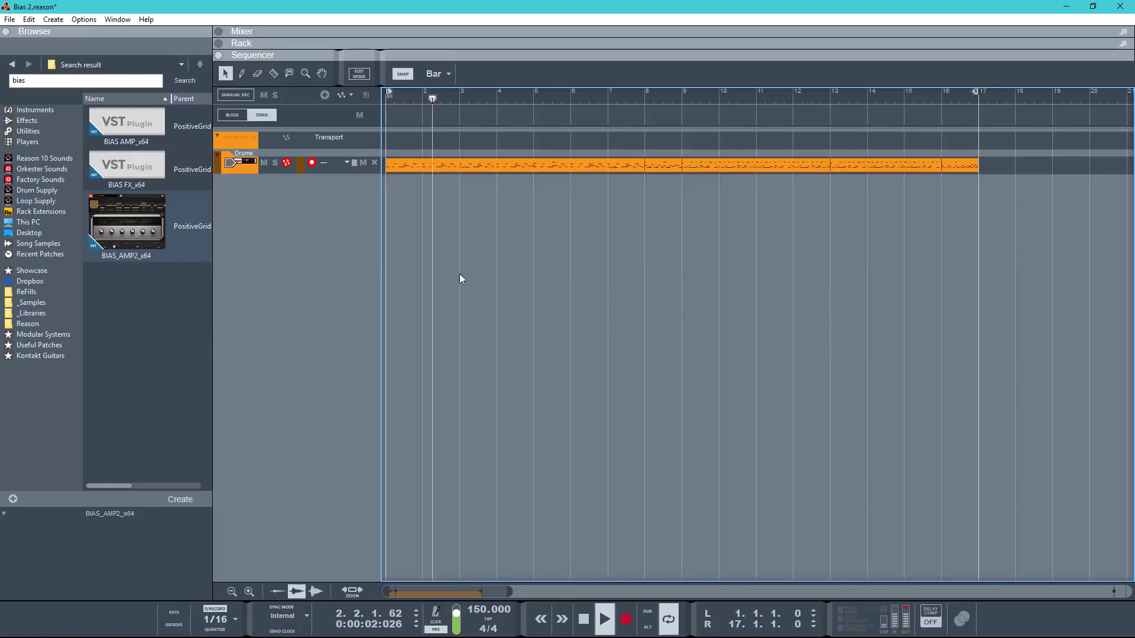
pyautogui.click(644, 96)
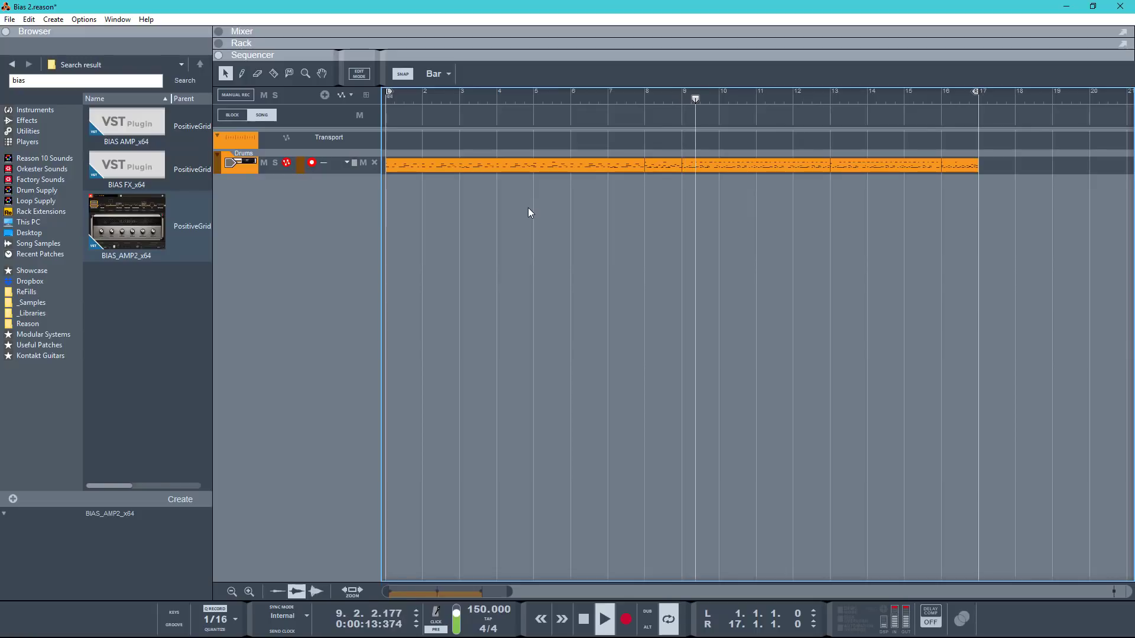
pyautogui.press('space')
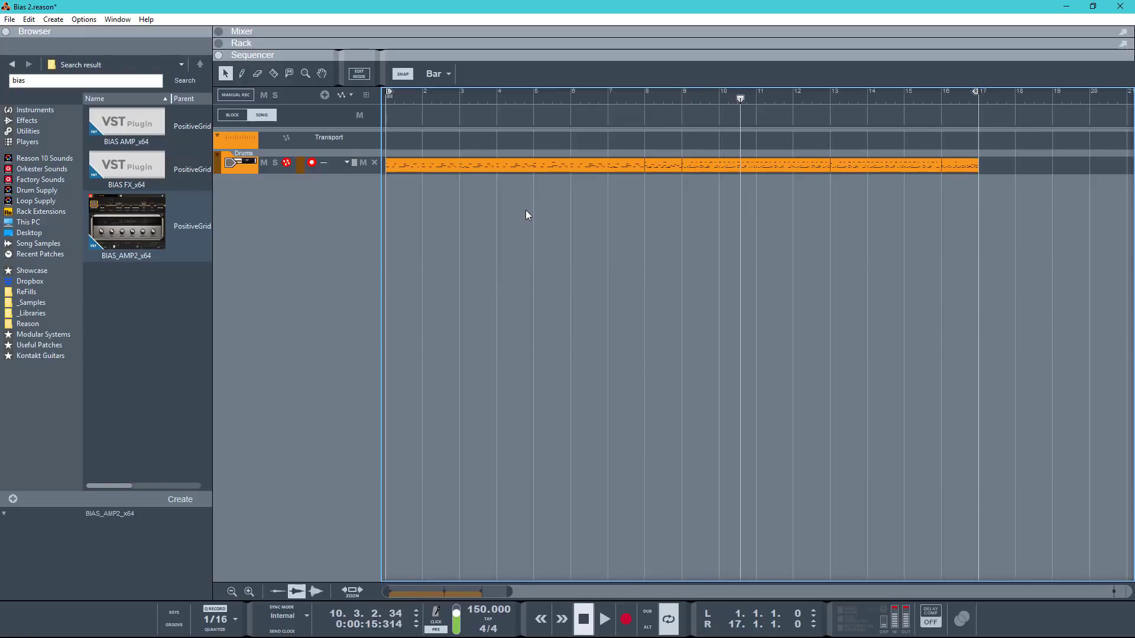
pyautogui.press('Home')
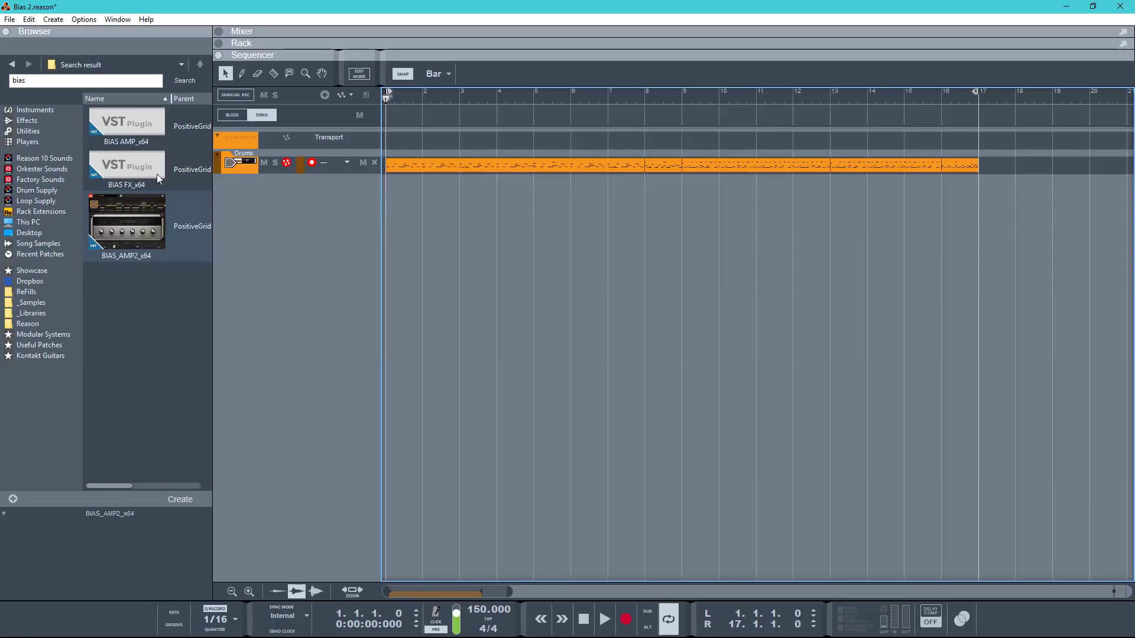
# Add an audio track below the Drums track and set its mono input to Yamaha Steinberg USB ASIO UR44 Input 5.
pyautogui.click(49, 130)
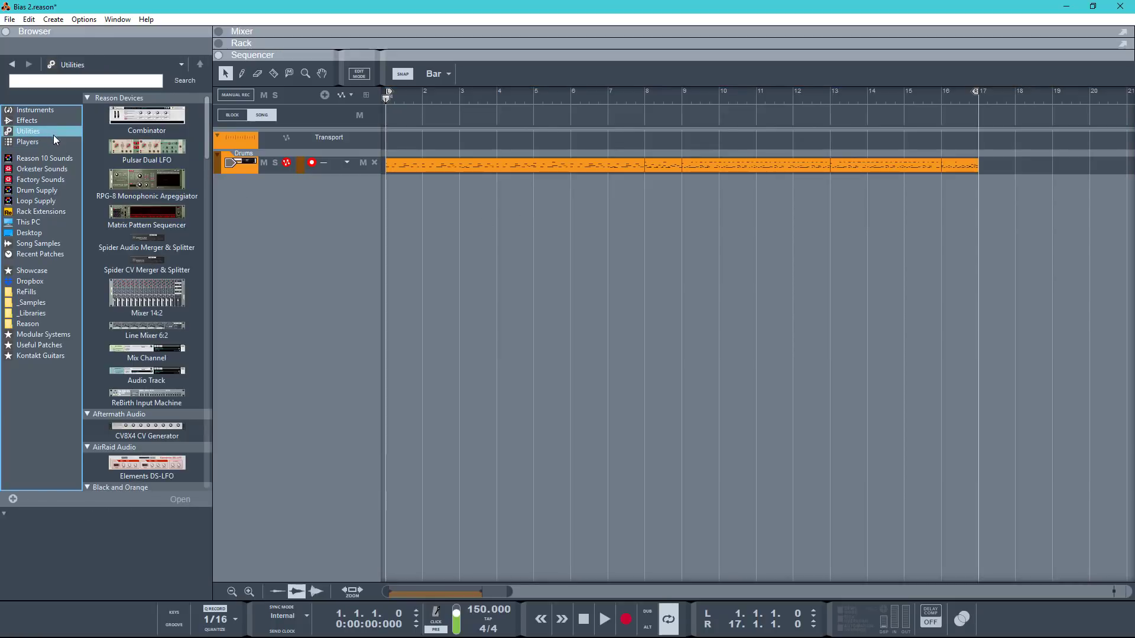
pyautogui.moveTo(133, 375); pyautogui.dragTo(303, 306)
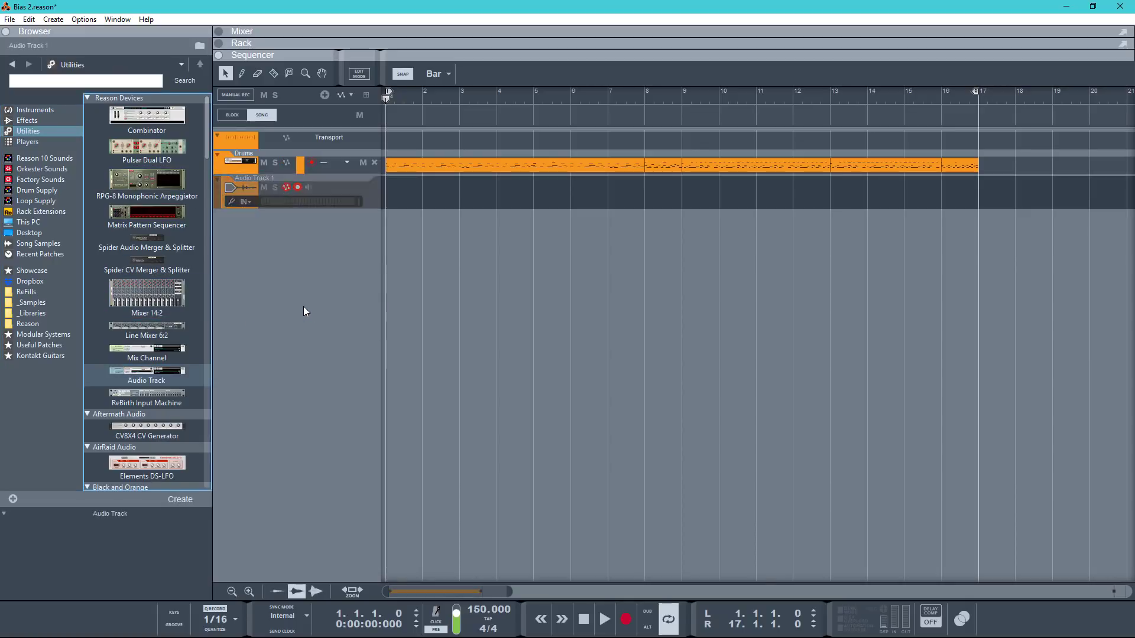
pyautogui.click(247, 202)
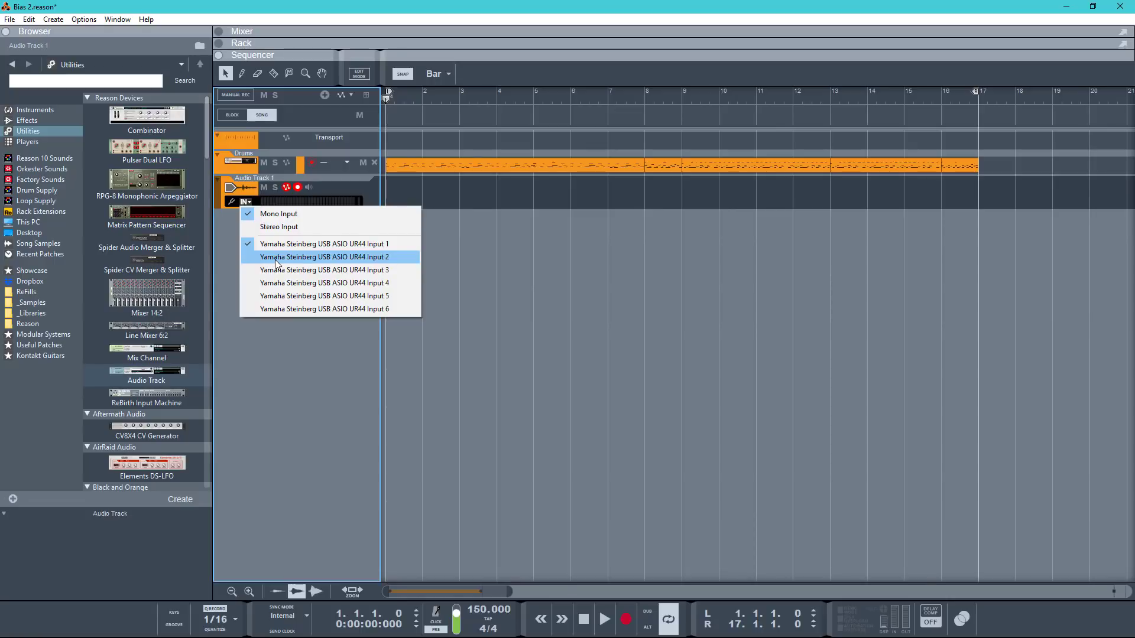
pyautogui.click(275, 294)
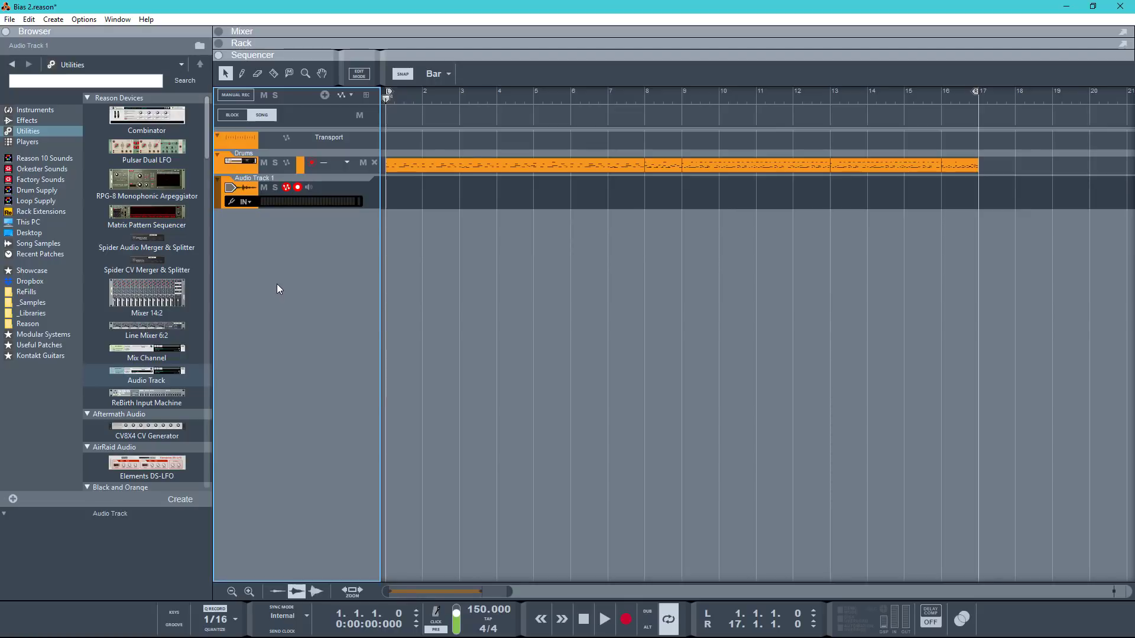
pyautogui.click(242, 202)
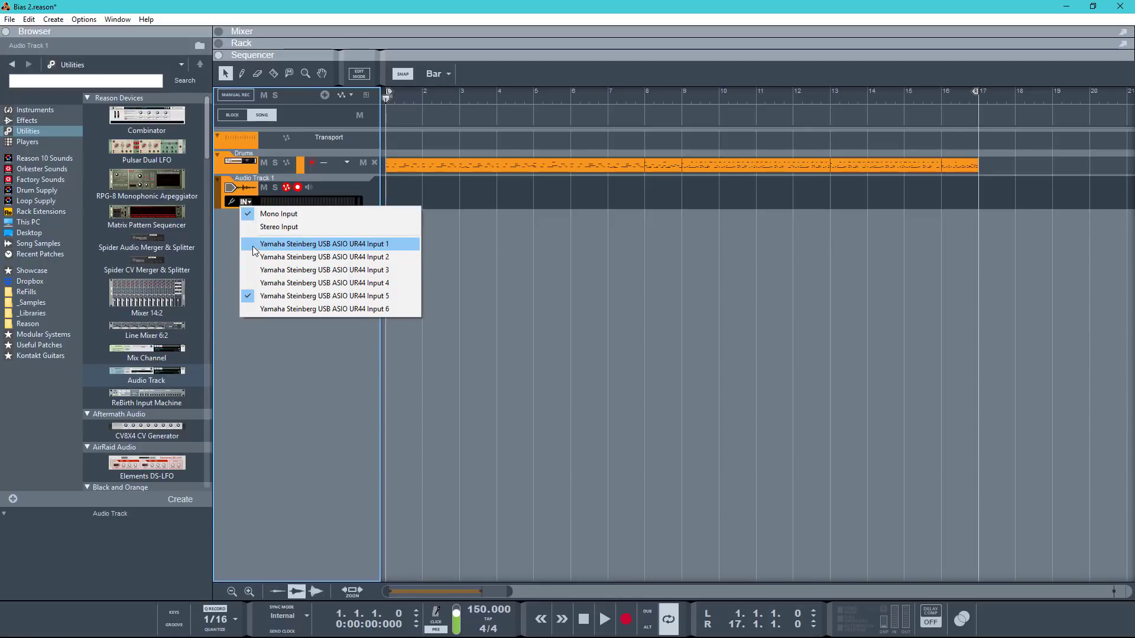
pyautogui.click(218, 234)
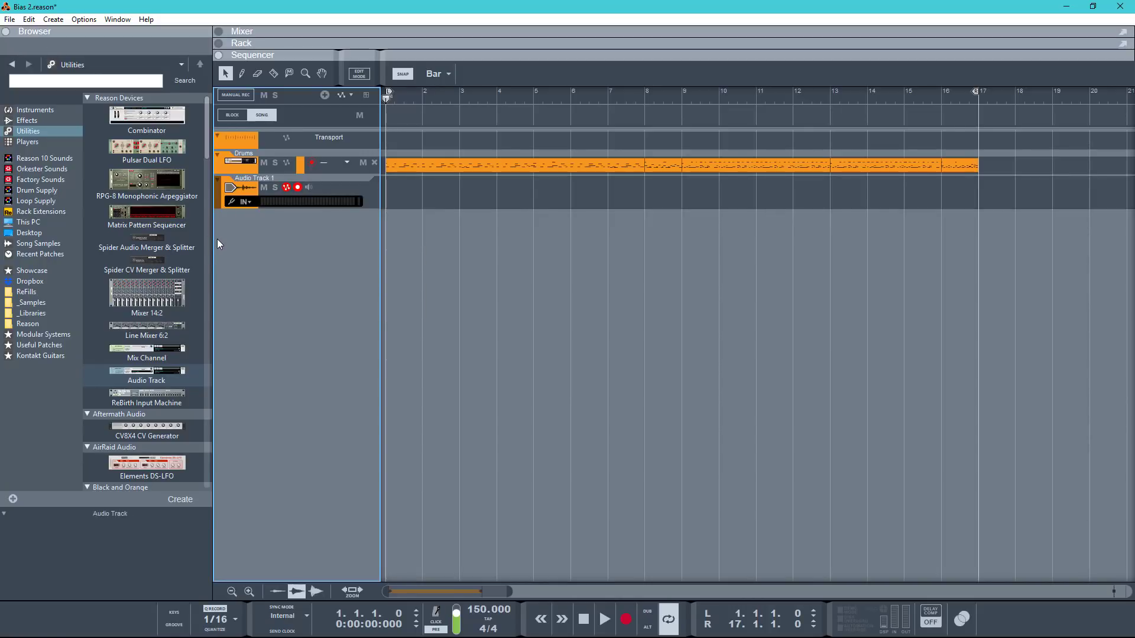
pyautogui.click(309, 188)
# Move the new audio track's rack device into an empty rack column and rename it "Rhythm Guitar".
pyautogui.press('F6')
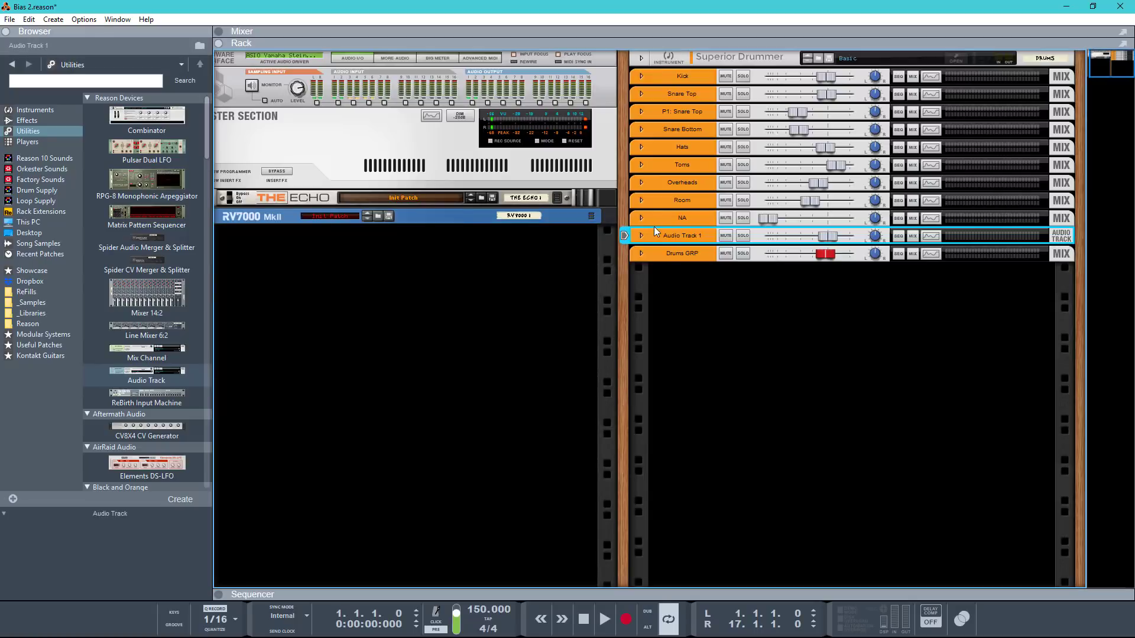
pyautogui.moveTo(662, 237); pyautogui.dragTo(1064, 165)
pyautogui.doubleClick(677, 57)
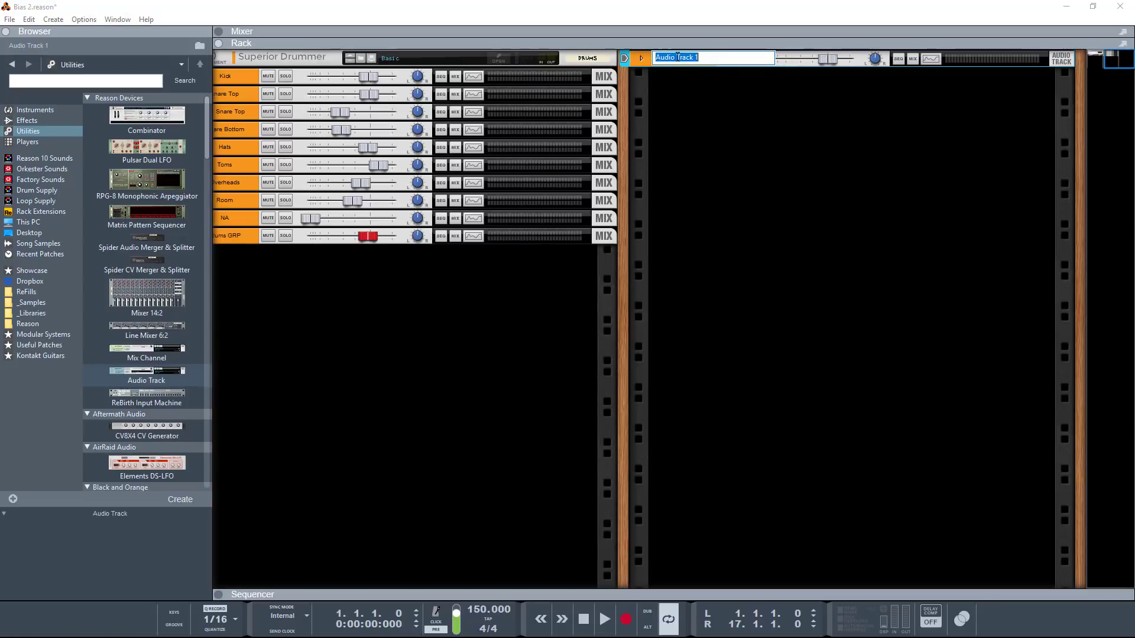
pyautogui.write('Rhythm Guitar')
pyautogui.press('Return')
# Search the effects for "bias", add BIAS_AMP2_x64 as an insert on the Rhythm Guitar track and check its rear cabling.
pyautogui.click(59, 120)
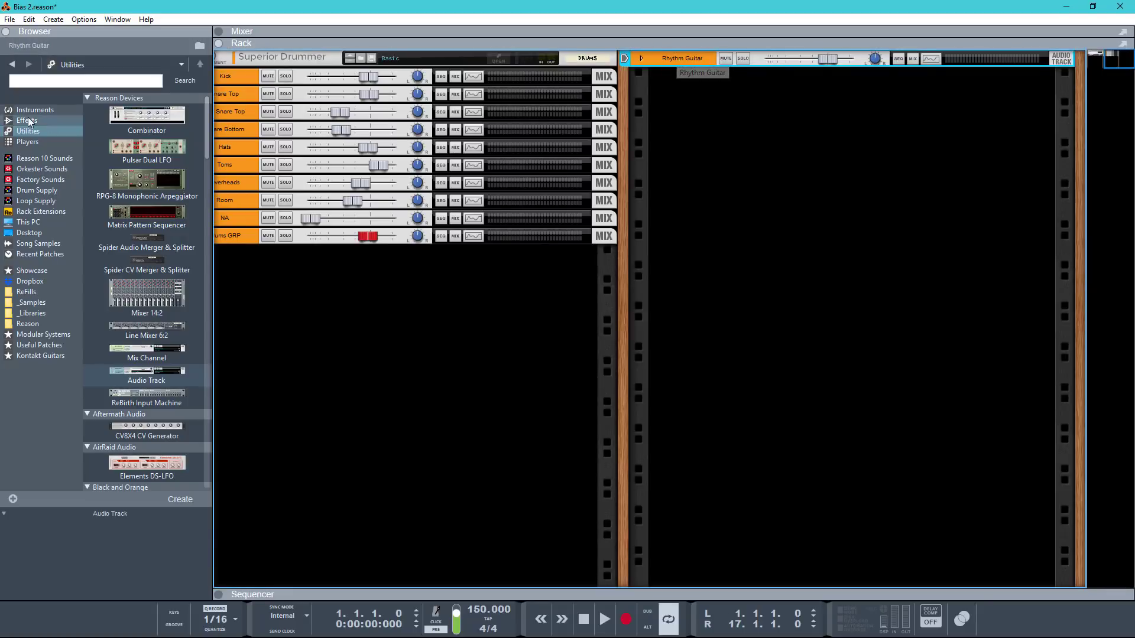
pyautogui.click(73, 80)
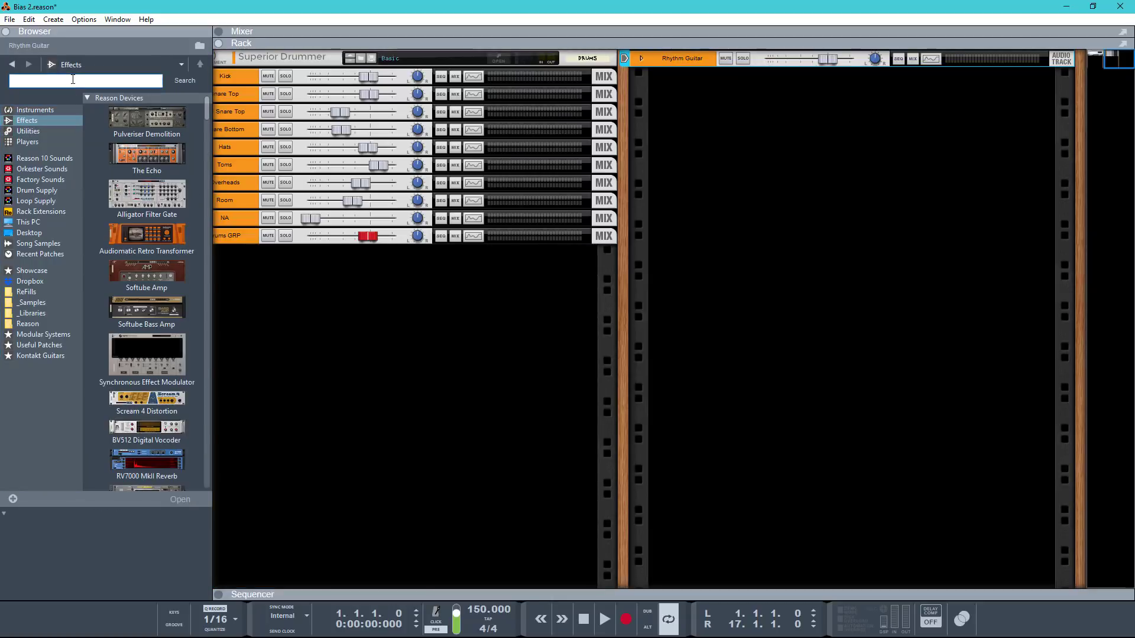
pyautogui.write('bias')
pyautogui.press('Return')
pyautogui.click(126, 222)
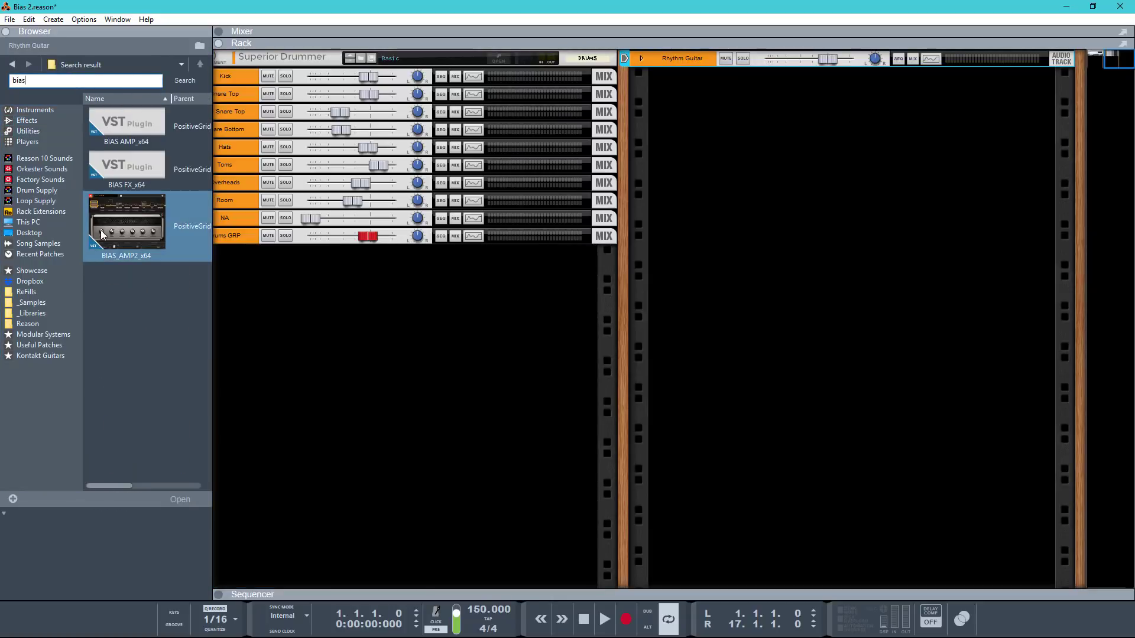
pyautogui.moveTo(126, 221); pyautogui.dragTo(739, 133)
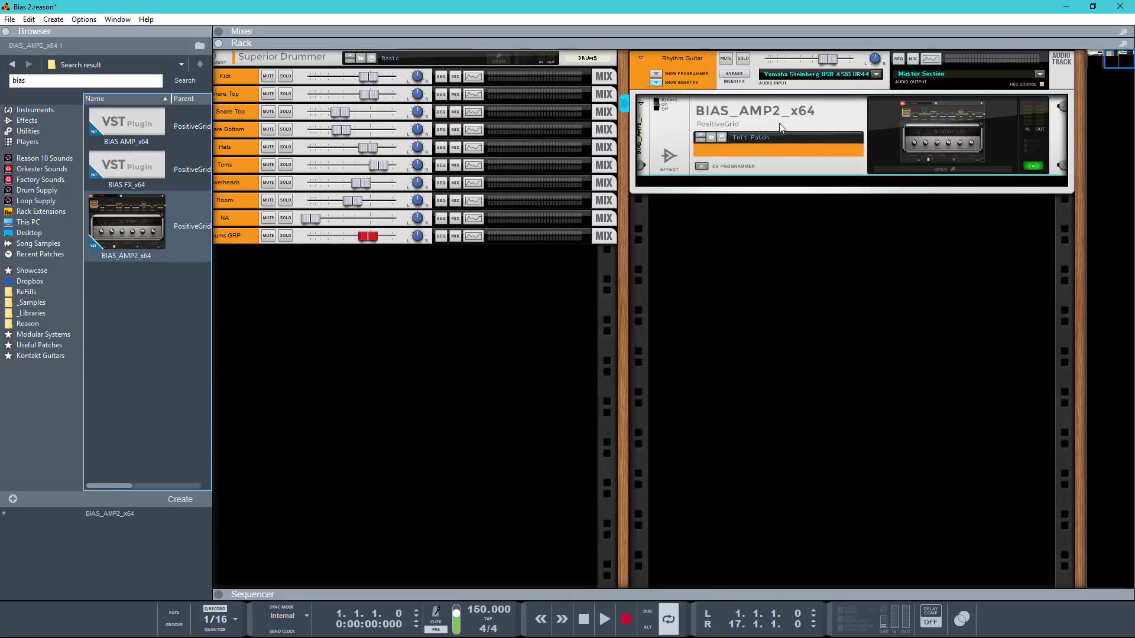
pyautogui.press('Tab')
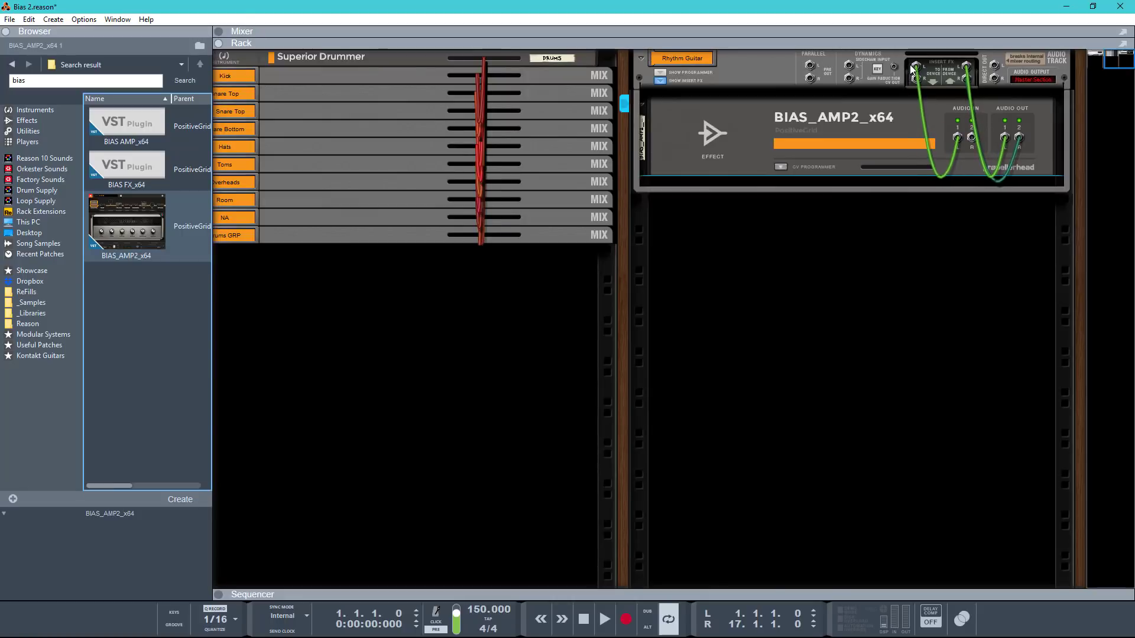
pyautogui.press('Tab')
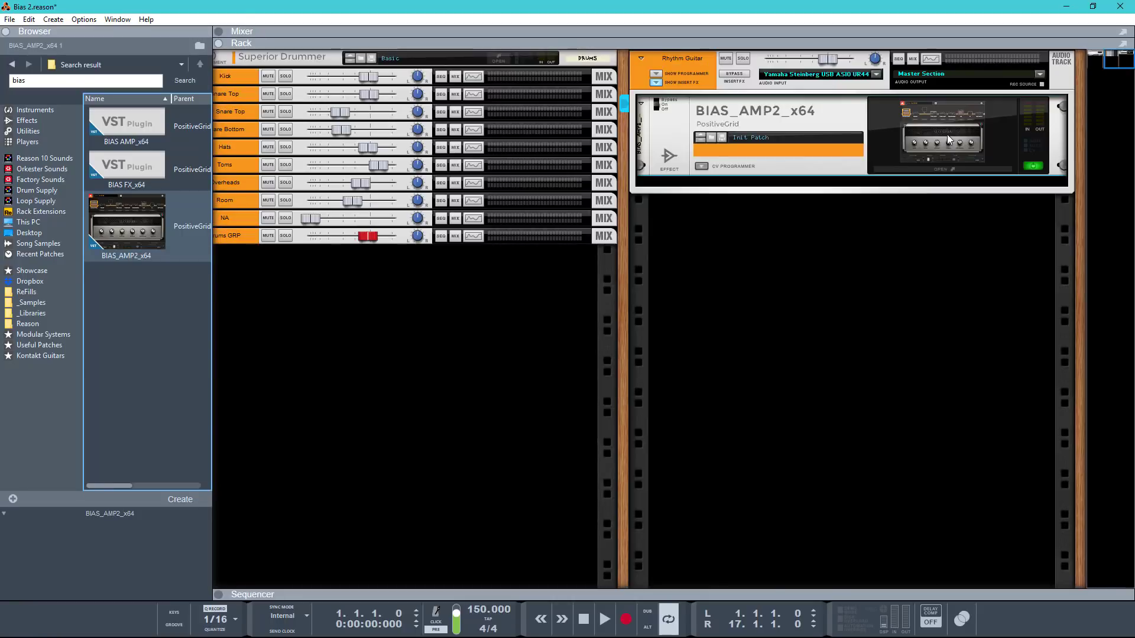
# Open the BIAS_AMP2_x64 plugin window and load the Triple Treadplate preset from the Metal category.
pyautogui.click(936, 130)
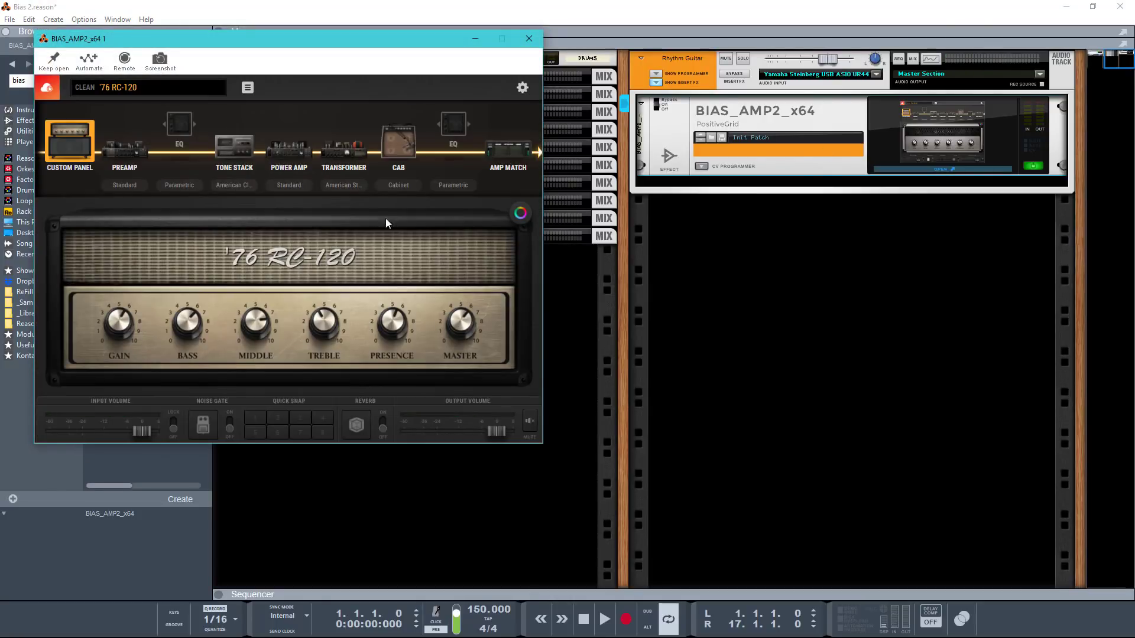
pyautogui.moveTo(326, 40); pyautogui.dragTo(559, 107)
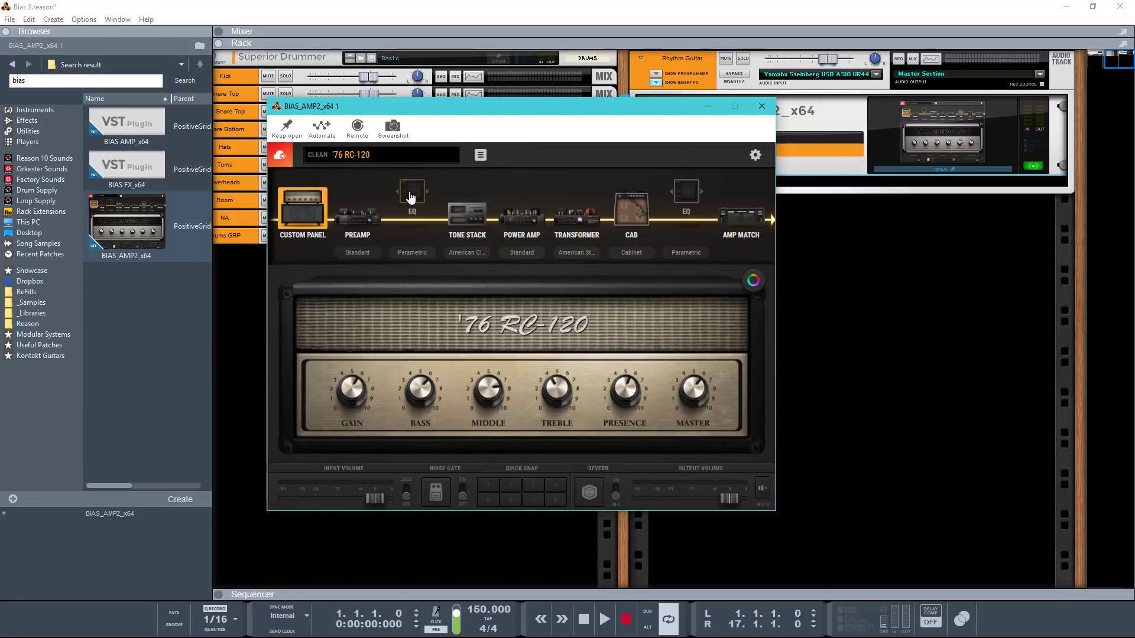
pyautogui.click(382, 157)
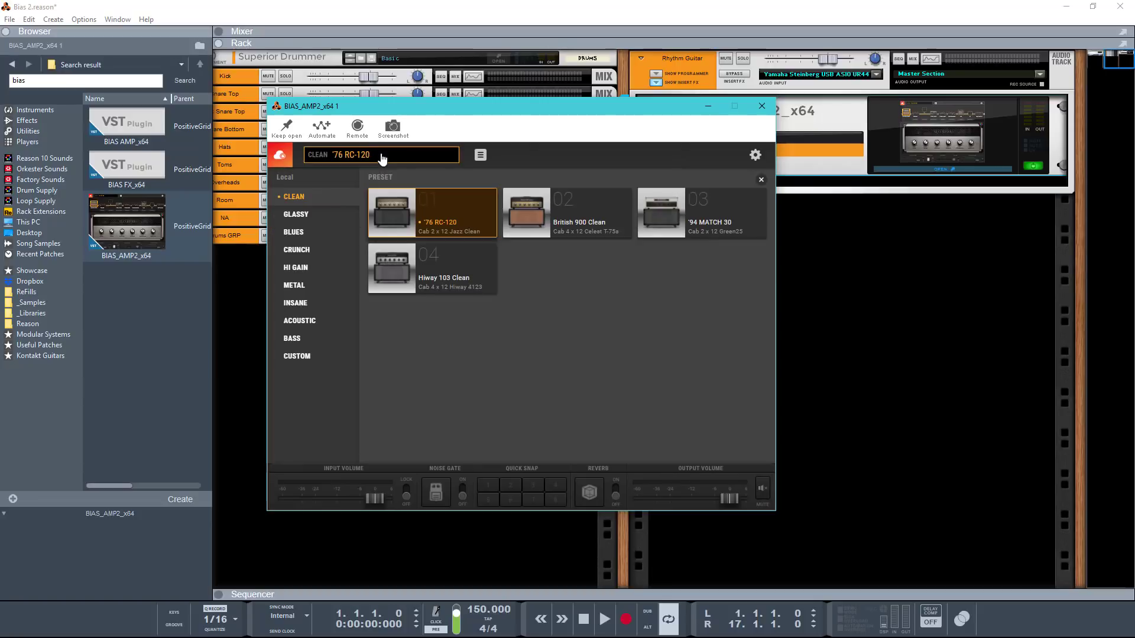
pyautogui.click(294, 288)
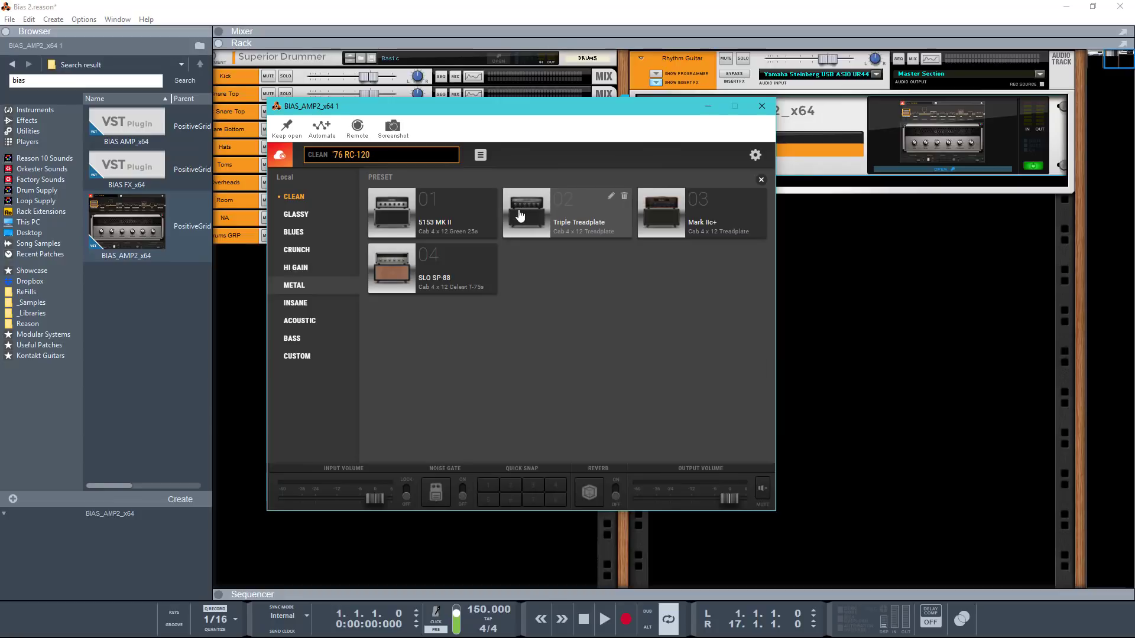
pyautogui.click(517, 209)
pyautogui.click(759, 183)
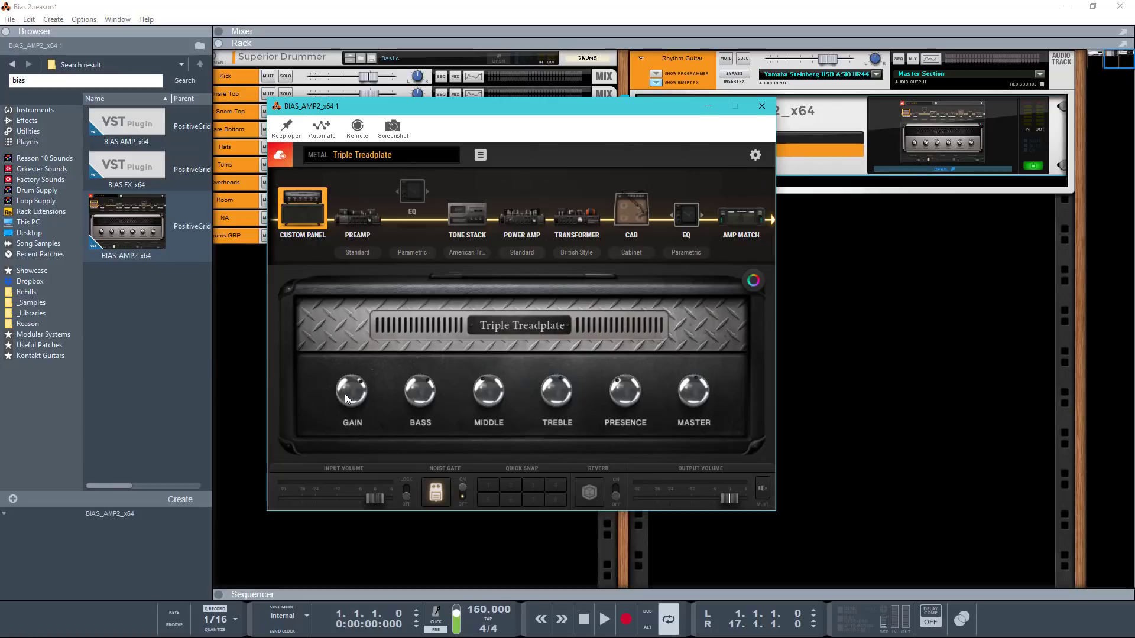
# Raise the amp's gain and move the SM 57 microphone toward the centre of the Treadplate cabinet, slightly closer to it.
pyautogui.moveTo(346, 393); pyautogui.dragTo(352, 386)
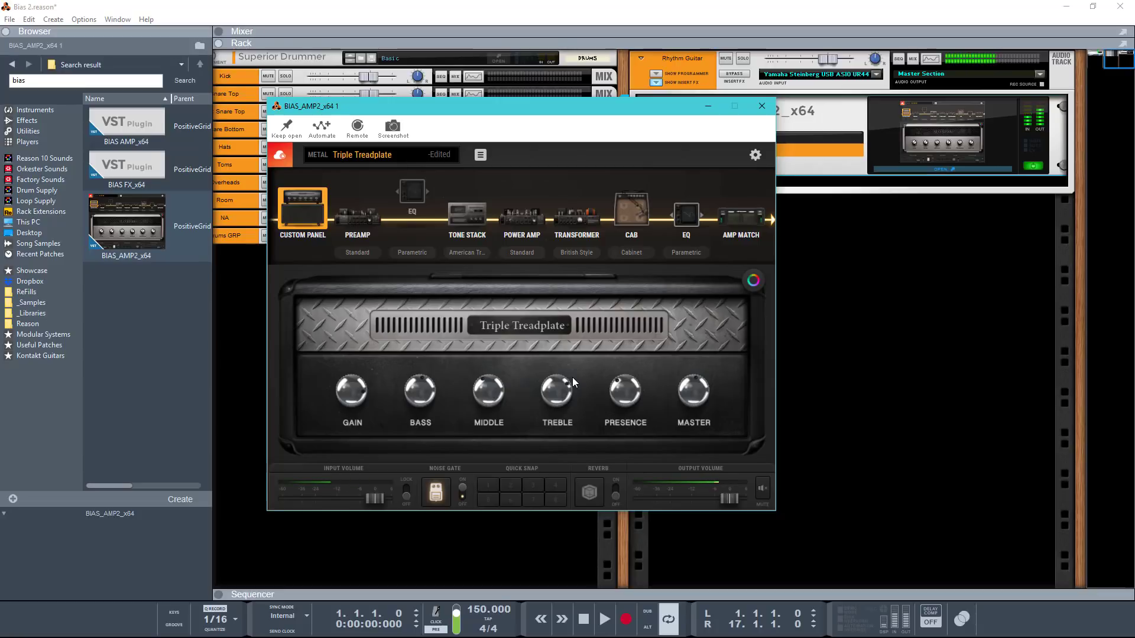
pyautogui.click(632, 214)
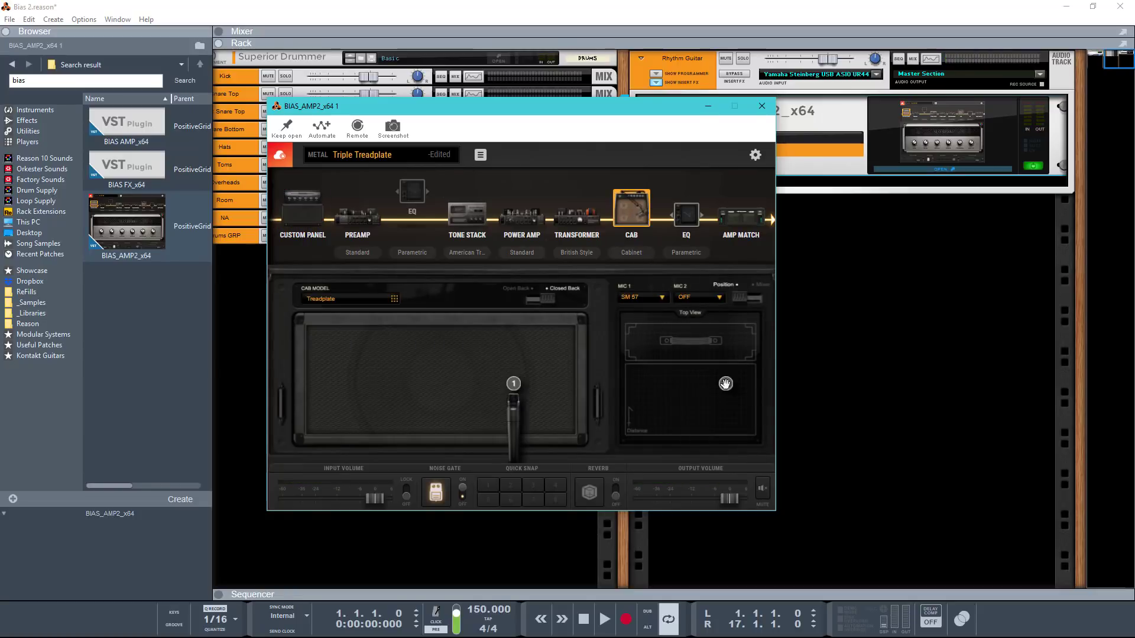
pyautogui.moveTo(725, 384); pyautogui.dragTo(695, 377)
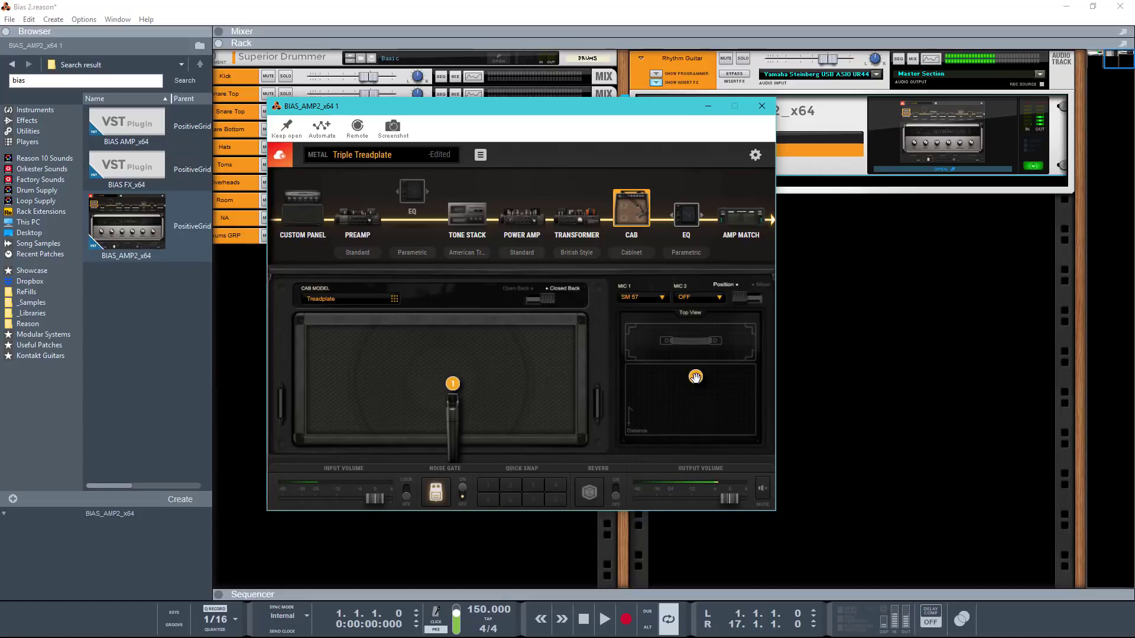
pyautogui.click(794, 269)
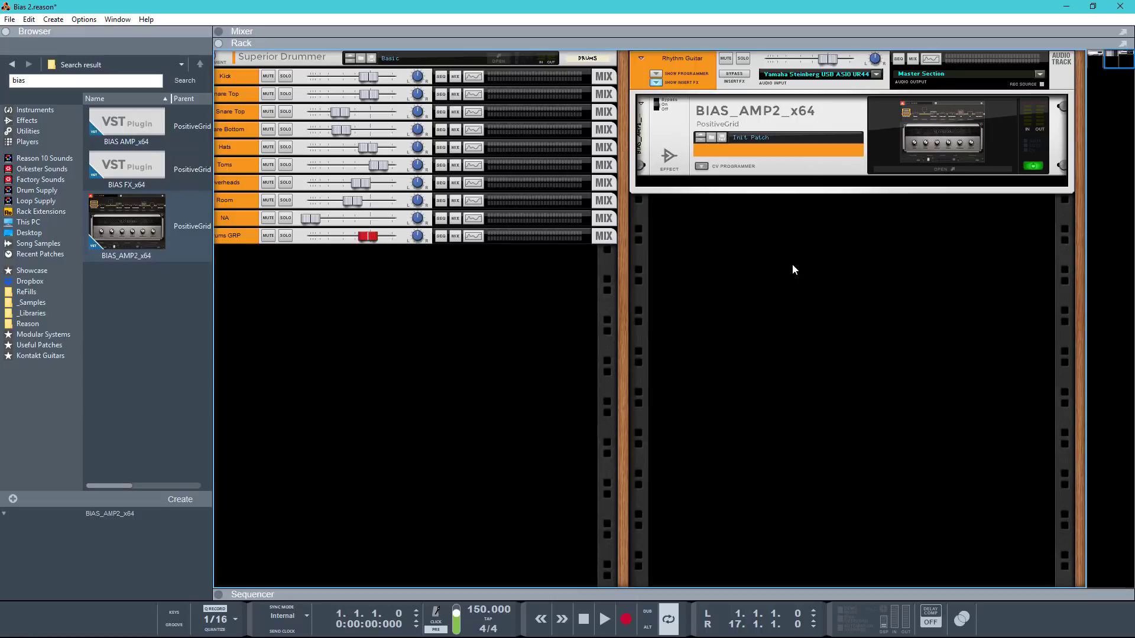
# Record a rhythm guitar take over bars 1 to 17 on the Rhythm Guitar track.
pyautogui.press('F7')
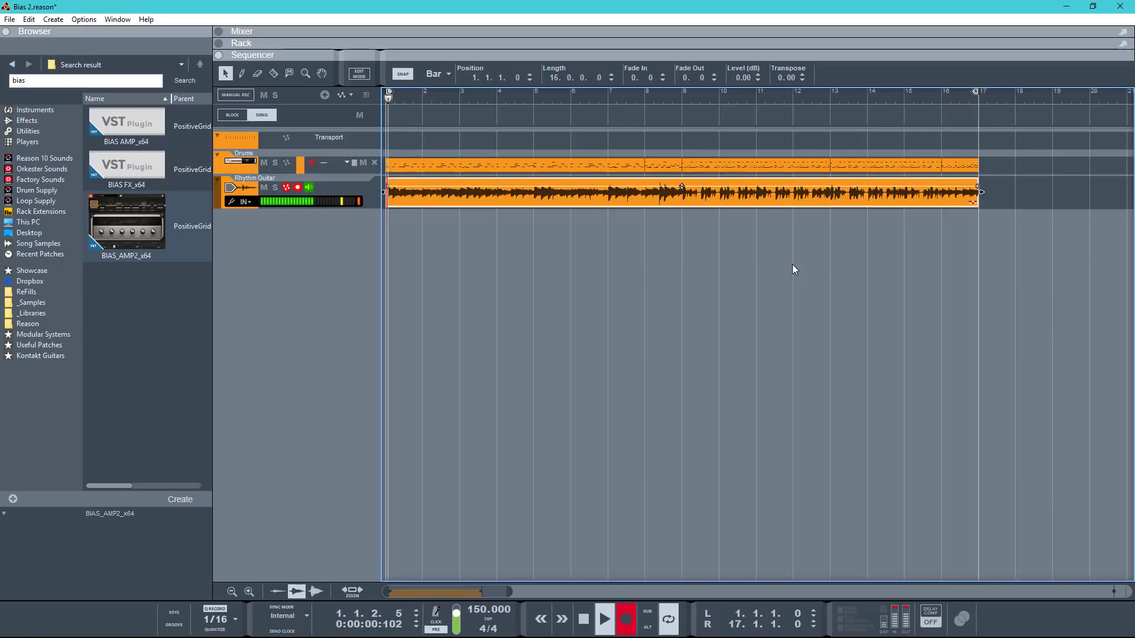
pyautogui.press('space')
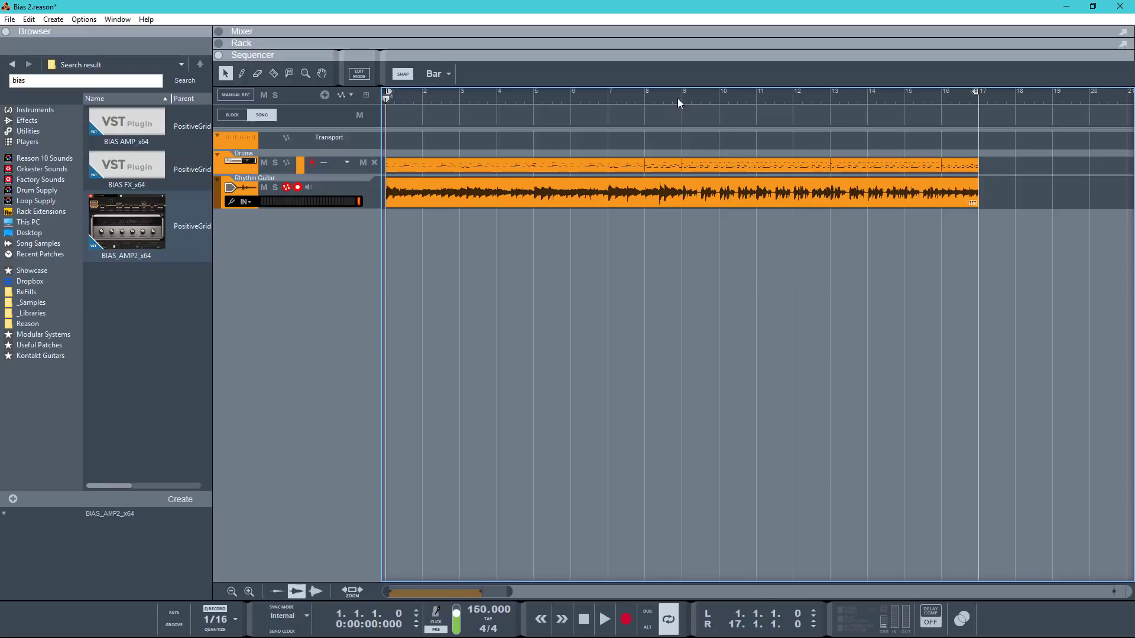
# Insert a Scream 4 Distortion ahead of BIAS_AMP2_x64 in the Rhythm Guitar track's effects chain and play the song to hear it.
pyautogui.press('F5')
pyautogui.press('F6')
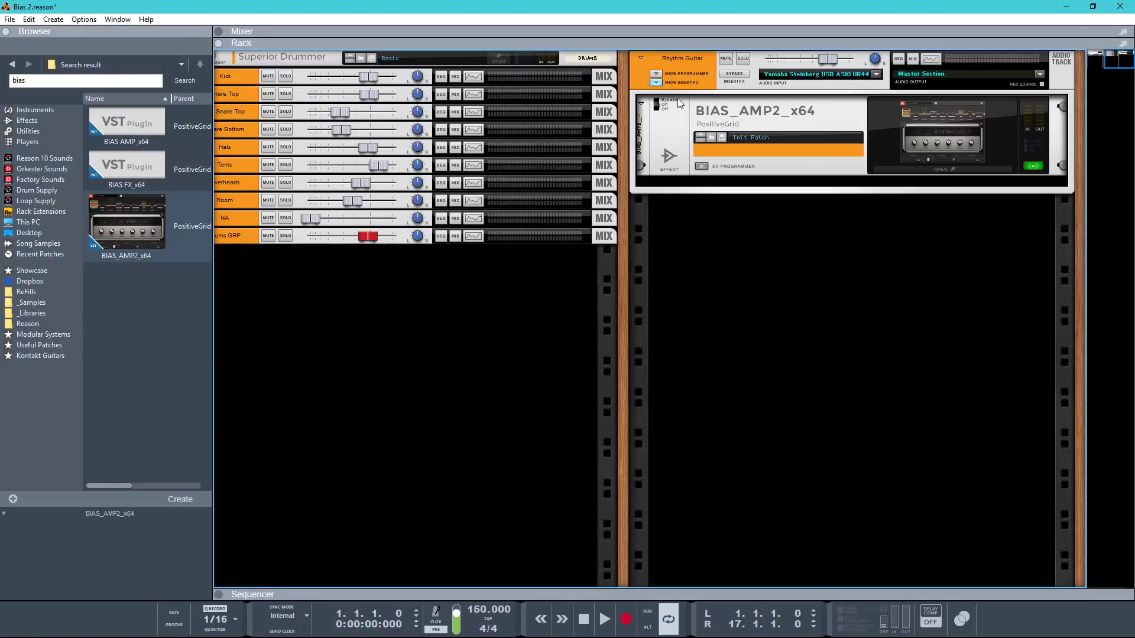
pyautogui.click(32, 121)
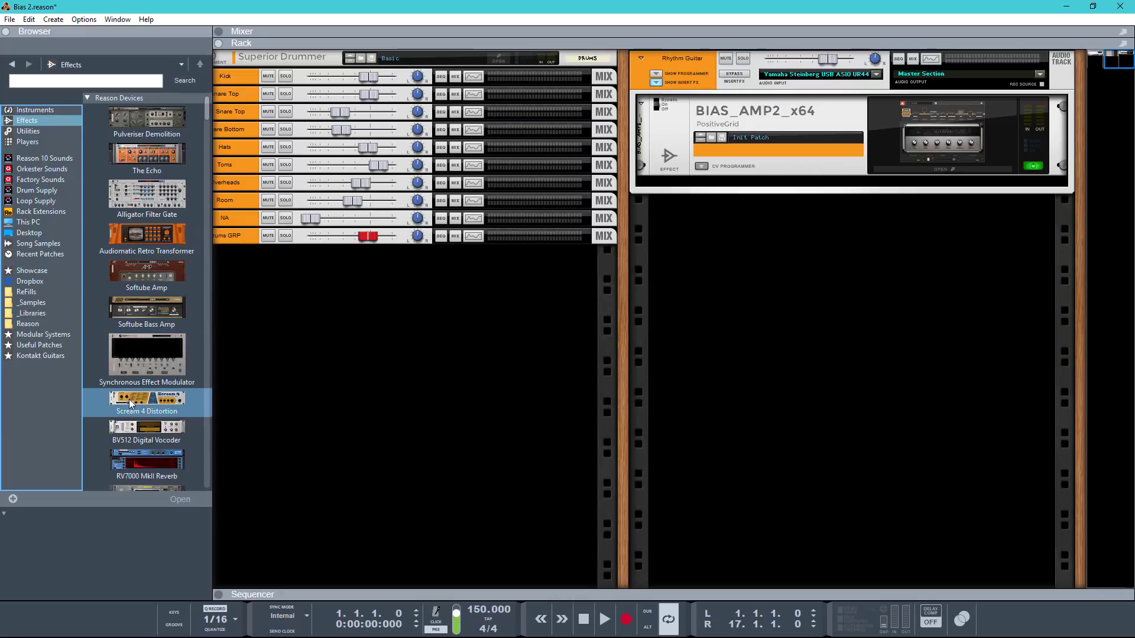
pyautogui.moveTo(128, 399)
pyautogui.mouseDown()
pyautogui.moveTo(621, 159)
pyautogui.moveTo(769, 104)
pyautogui.moveTo(756, 101)
pyautogui.mouseUp()
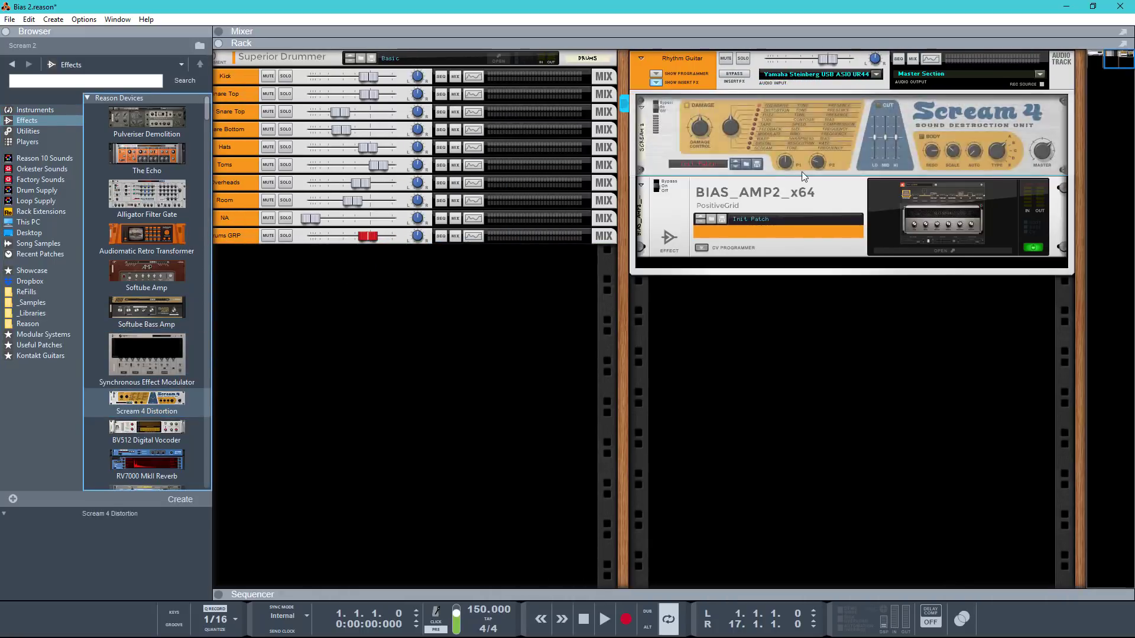
pyautogui.press('Tab')
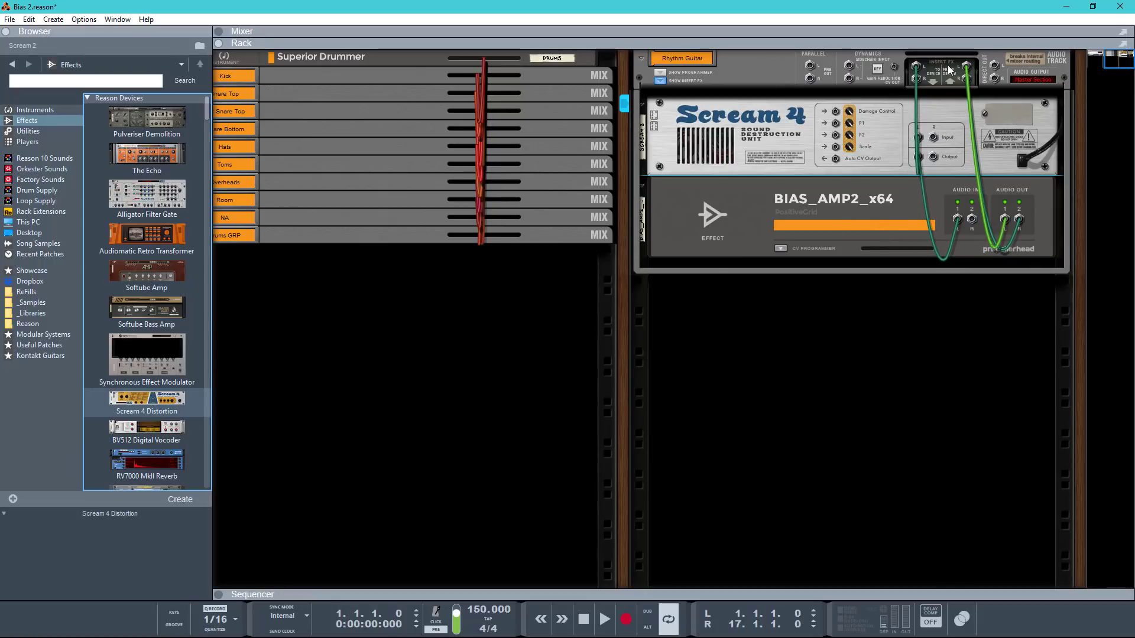
pyautogui.press('Tab')
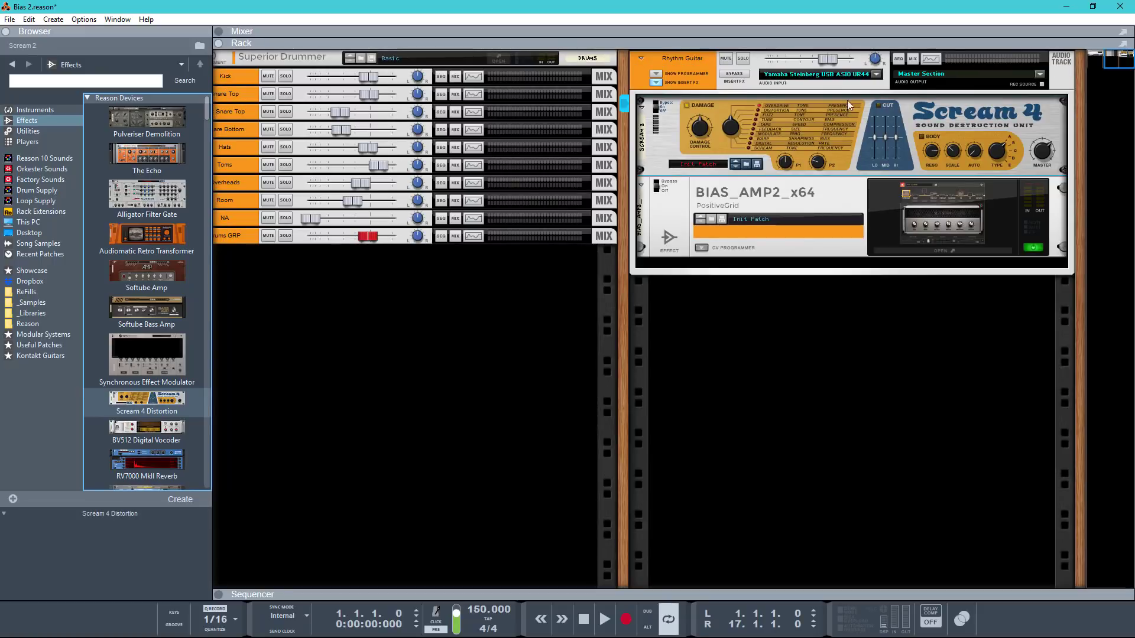
pyautogui.press('space')
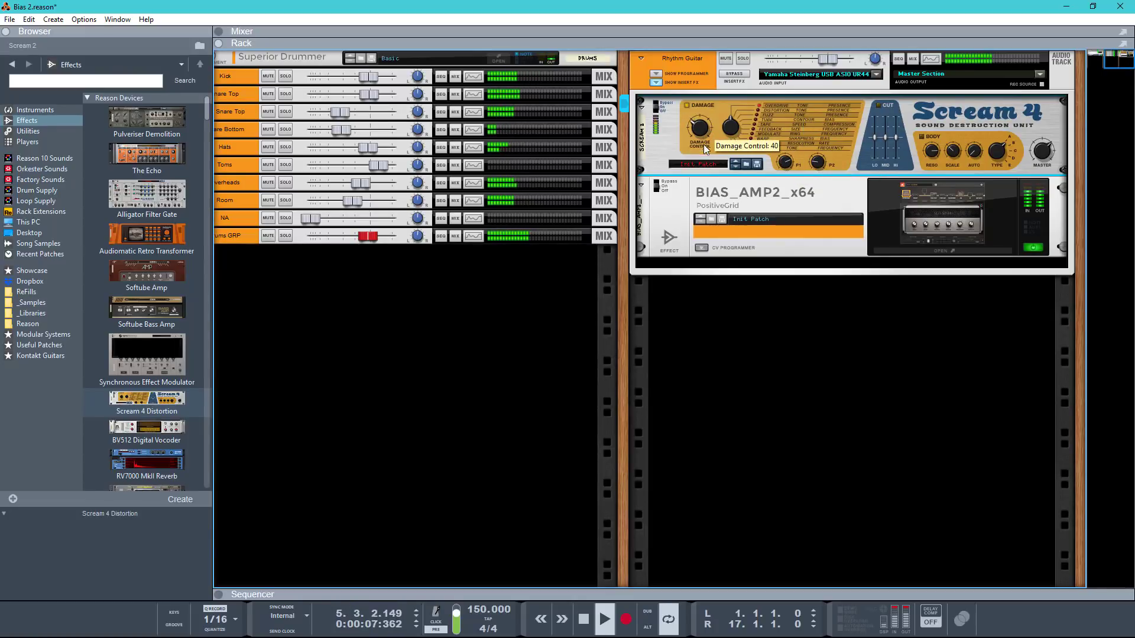
# Toggle the Scream 4 Distortion's bypass during playback to compare the guitar tone with and without it, and stop the song.
pyautogui.click(659, 106)
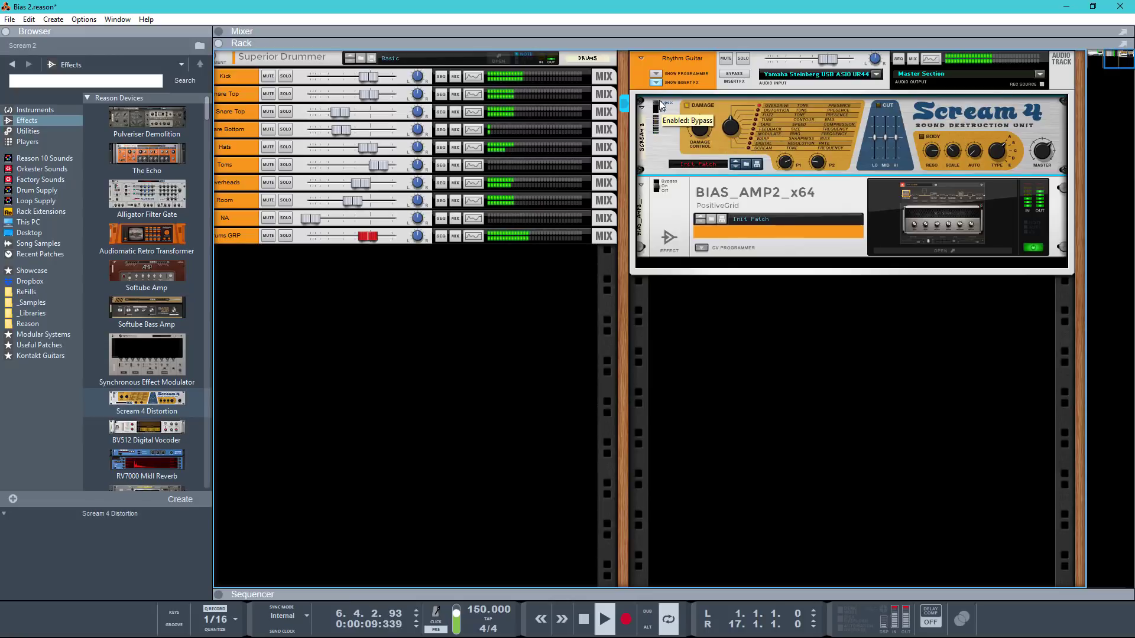
pyautogui.click(660, 105)
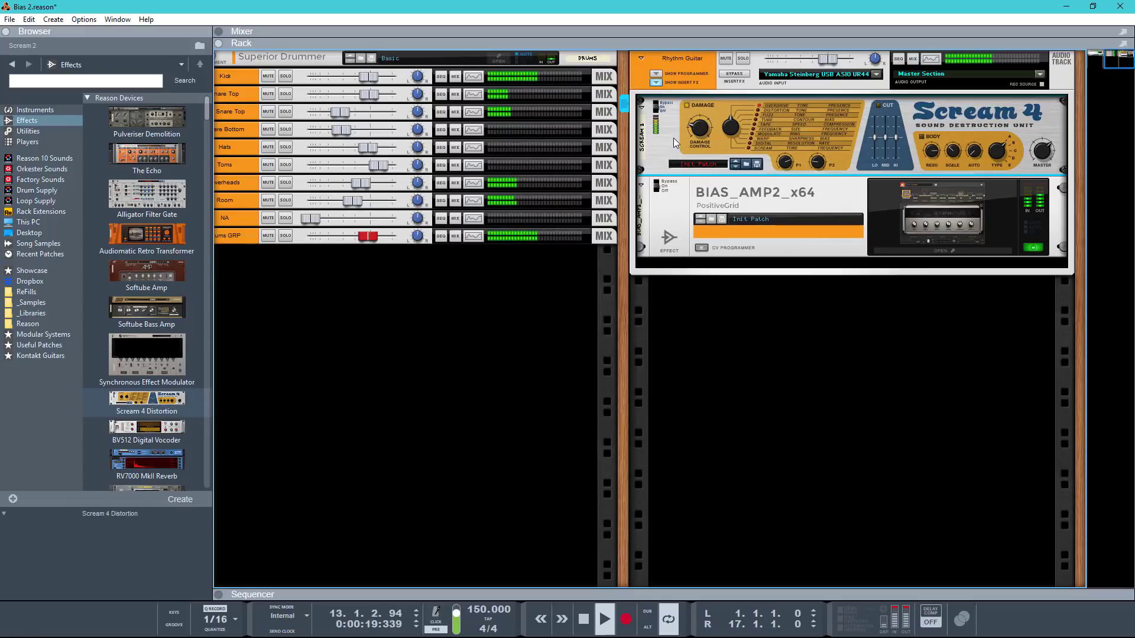
pyautogui.press('space')
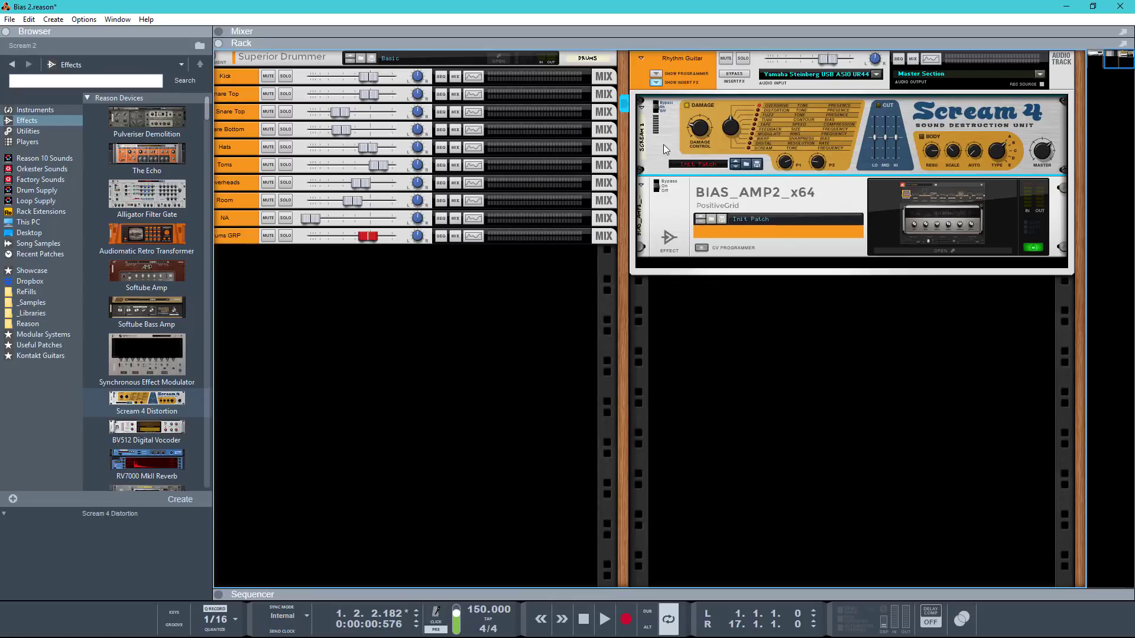
# Open the BIAS_AMP2_x64 window to look at its built-in noise gate, and close the window.
pyautogui.click(655, 214)
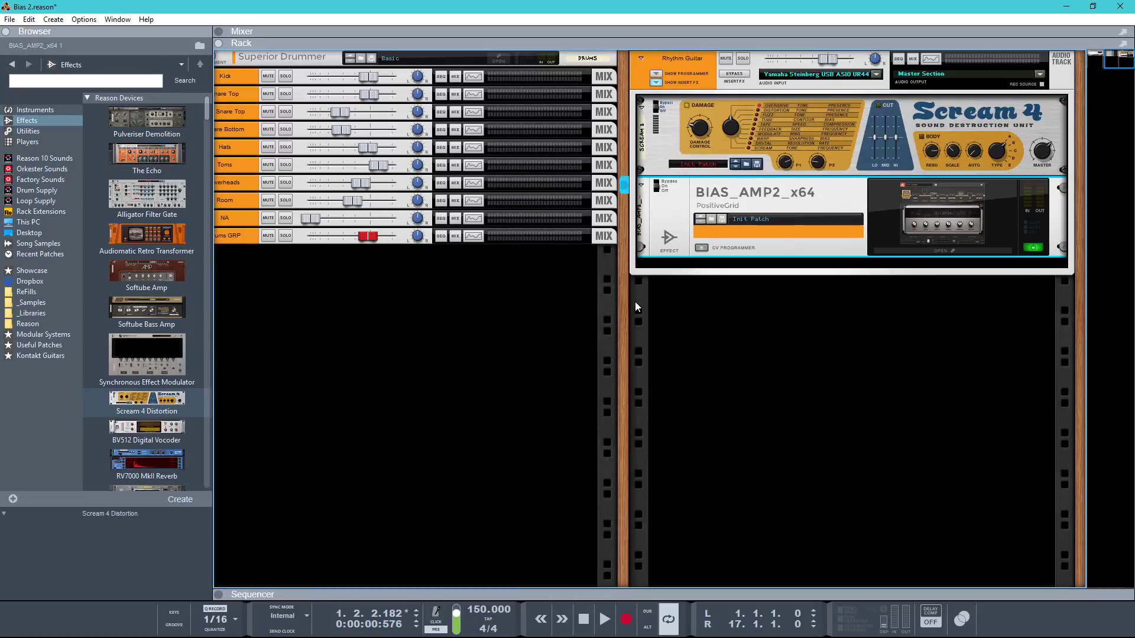
pyautogui.click(912, 204)
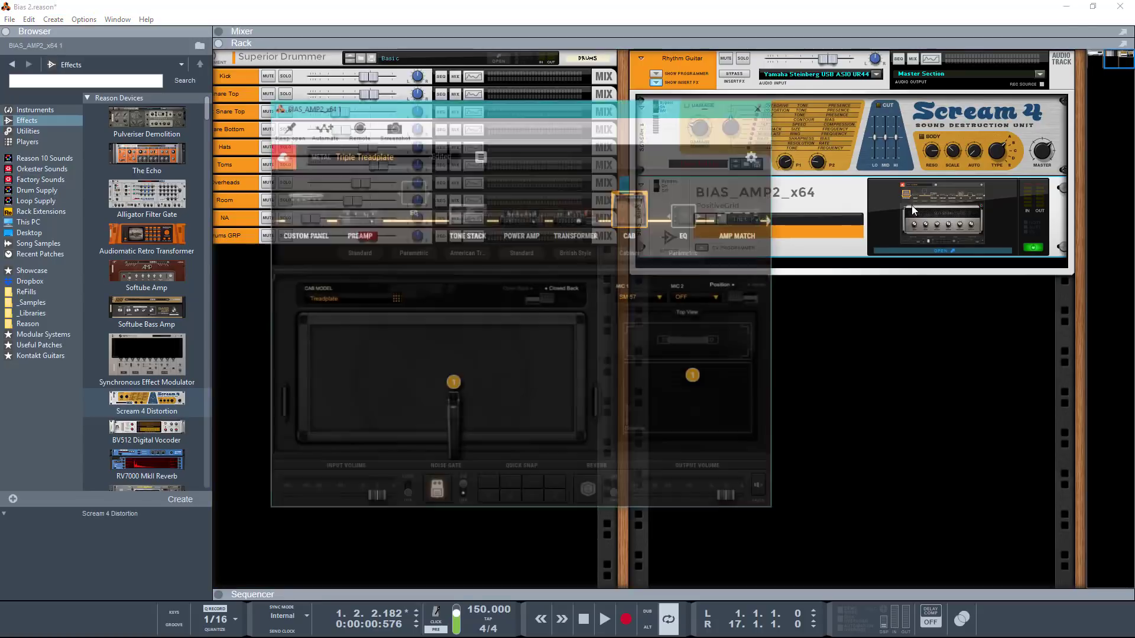
pyautogui.click(464, 497)
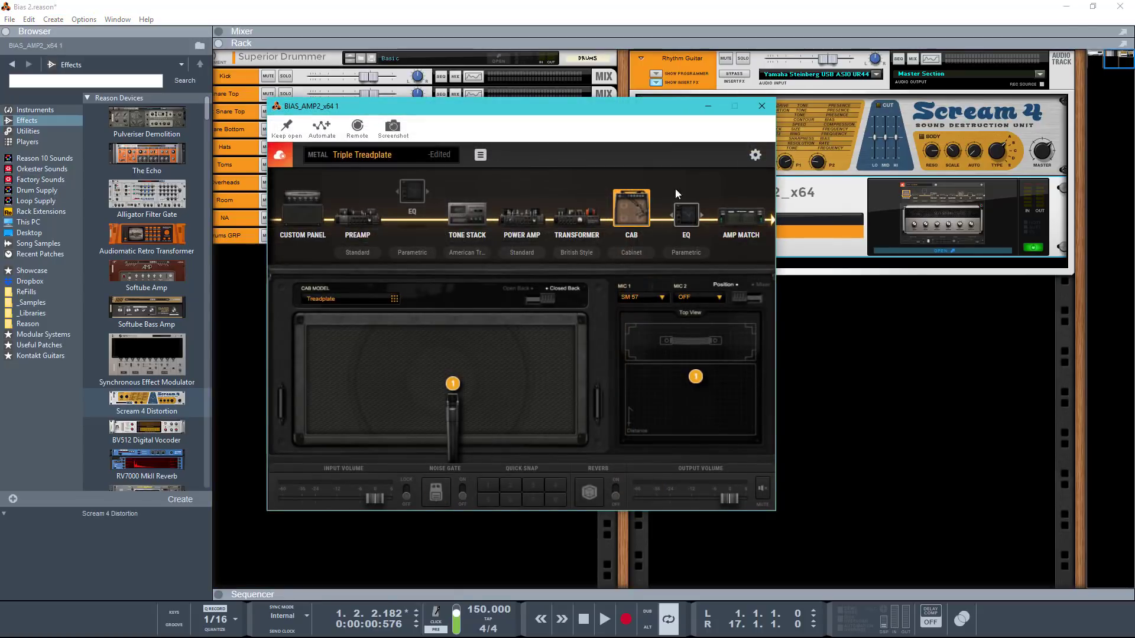
pyautogui.click(762, 106)
# Search the effects for "pod", insert POD Farm Dynamics (x64) ahead of Scream 4 on the Rhythm Guitar track, and select its Noise Gate model.
pyautogui.click(65, 84)
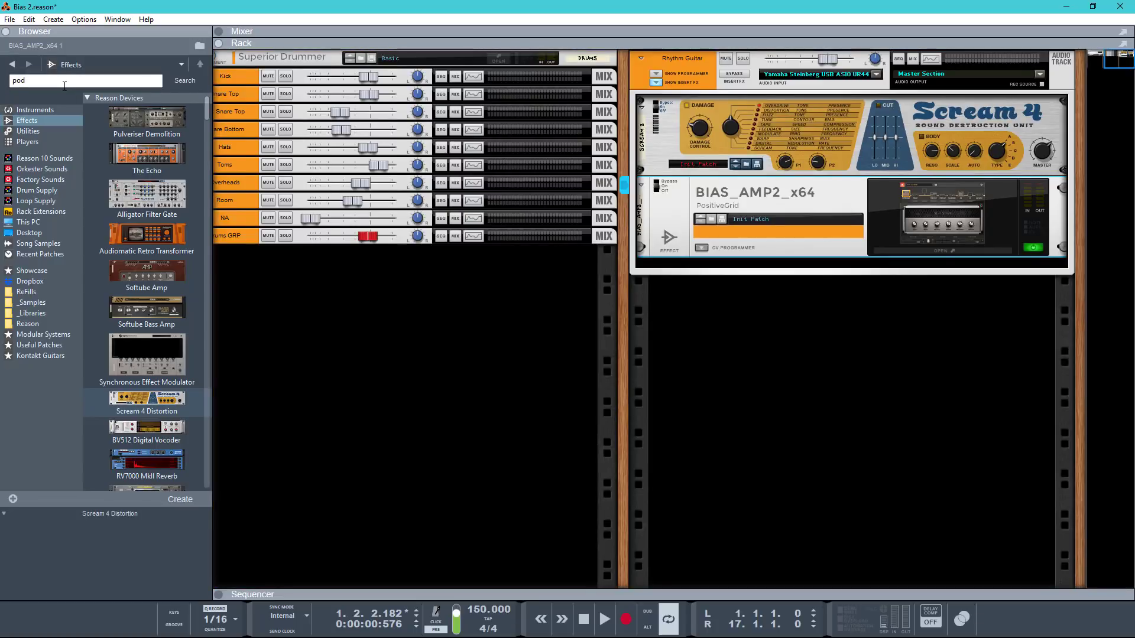
pyautogui.write('pod')
pyautogui.press('Return')
pyautogui.moveTo(127, 313); pyautogui.dragTo(776, 102)
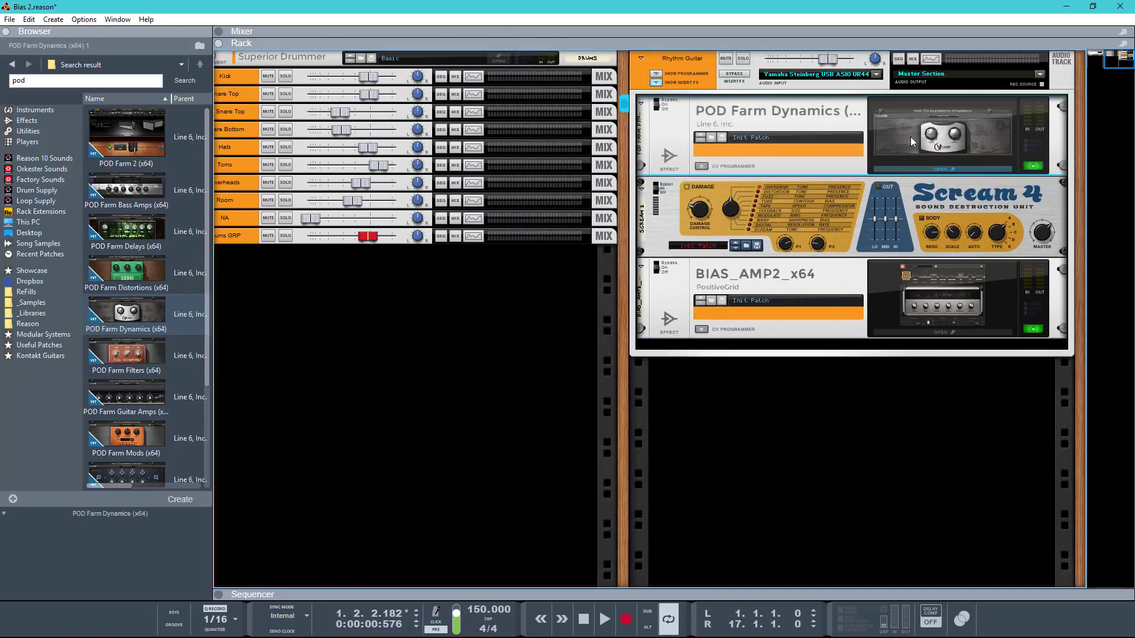
pyautogui.click(252, 104)
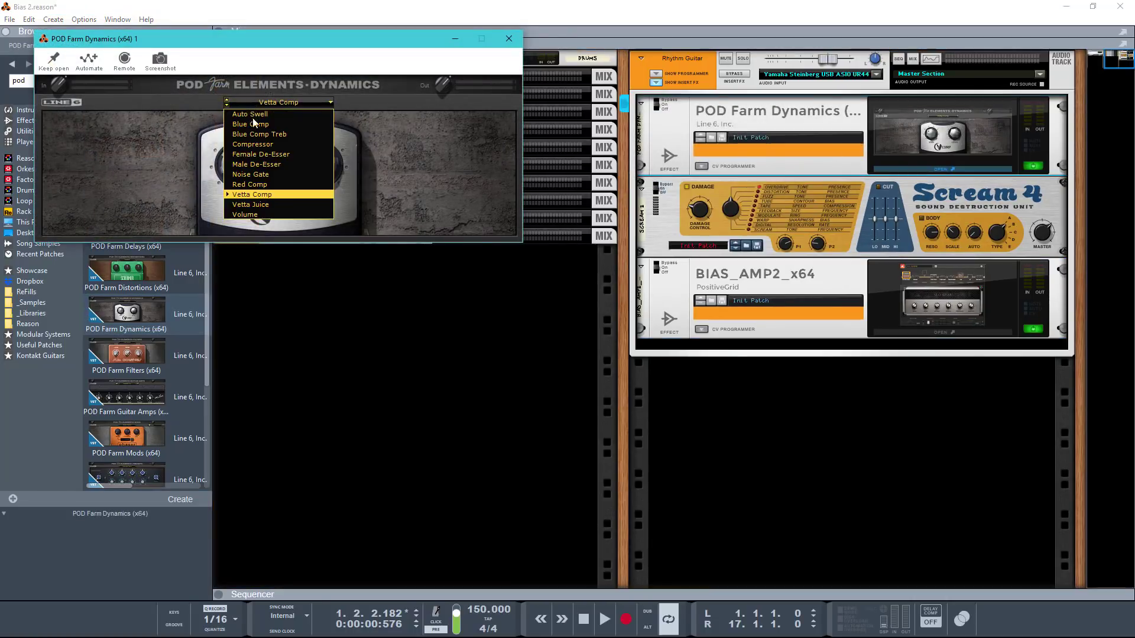
pyautogui.click(258, 174)
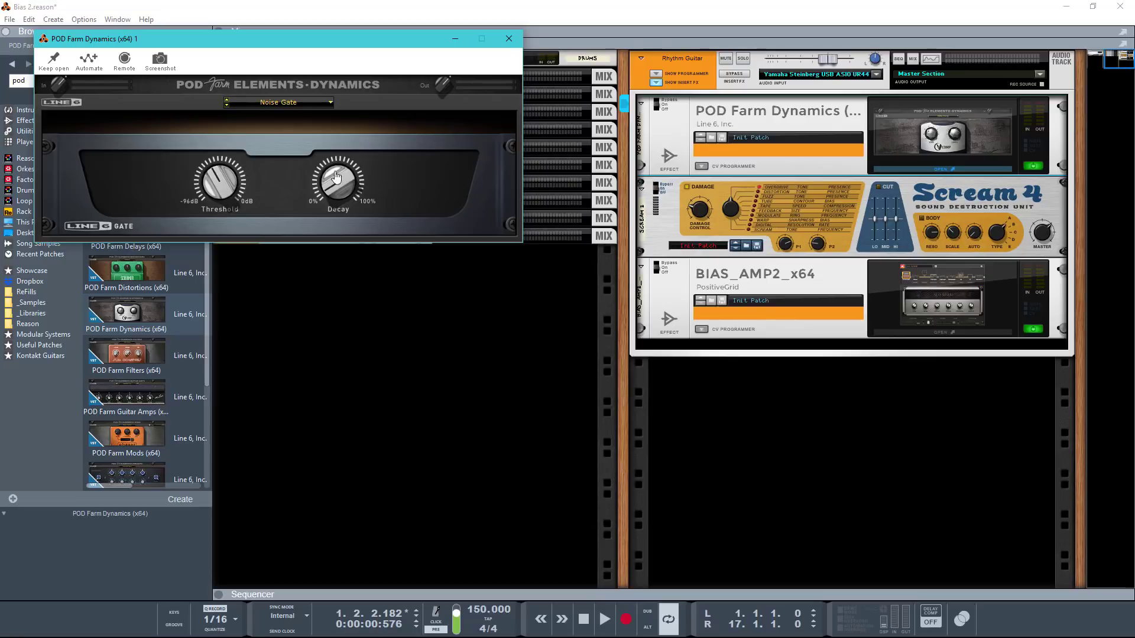
# Play bars 9 to 17 in a loop and raise the noise gate's threshold to about the middle of its range.
pyautogui.press('F7')
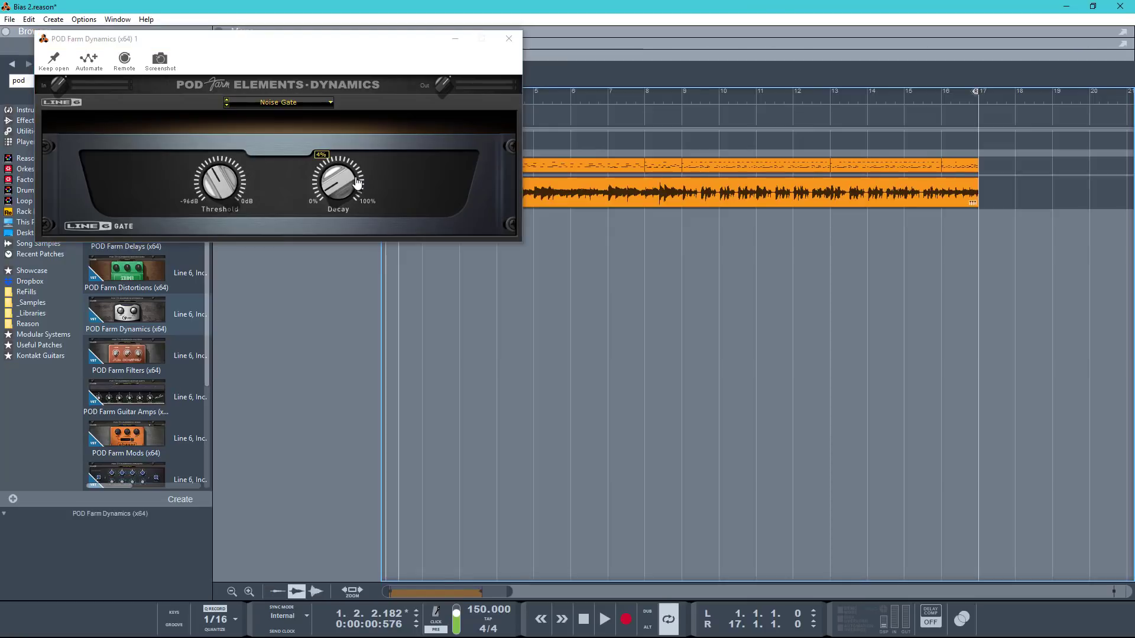
pyautogui.keyDown('ctrl'); pyautogui.click(682, 97); pyautogui.keyUp('ctrl')
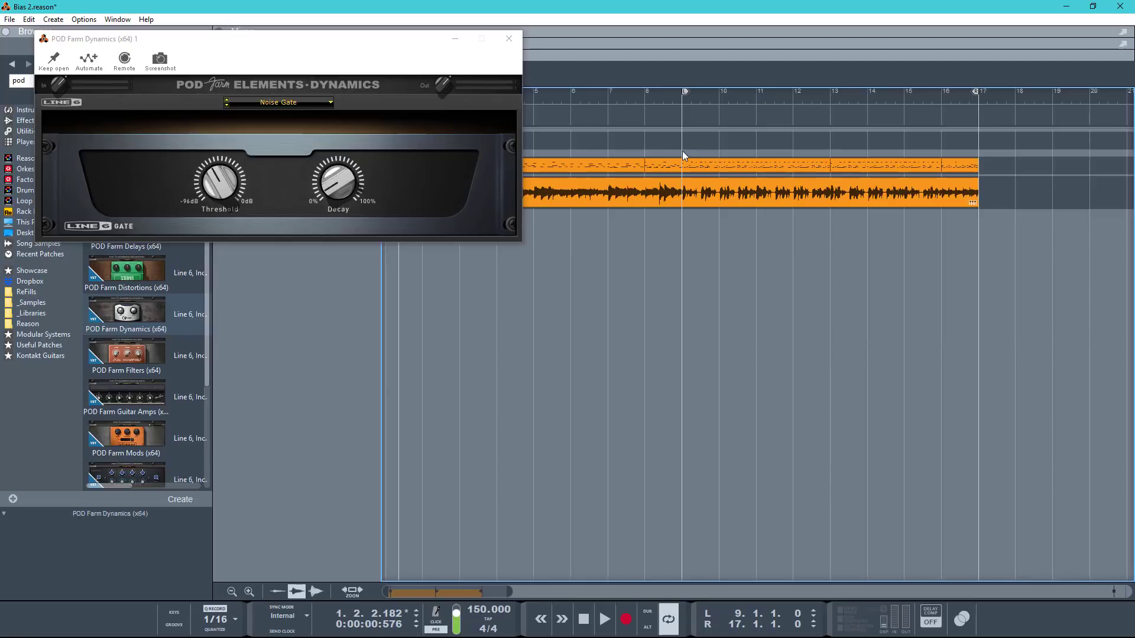
pyautogui.press('space')
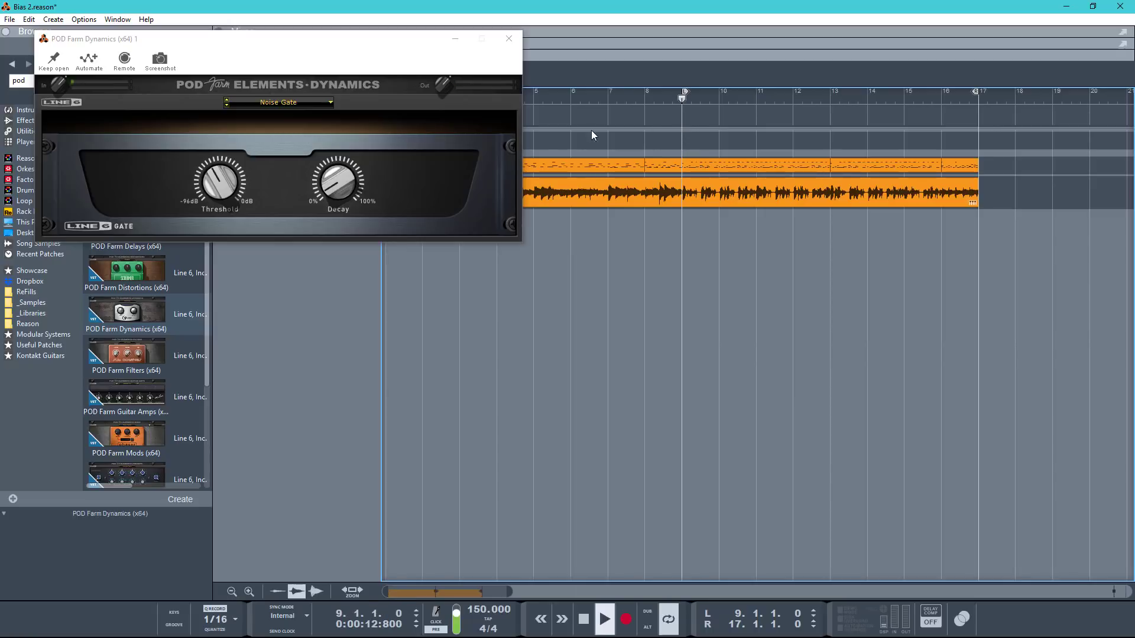
pyautogui.moveTo(230, 175)
pyautogui.mouseDown()
pyautogui.moveTo(230, 163)
pyautogui.moveTo(224, 188)
pyautogui.mouseUp()
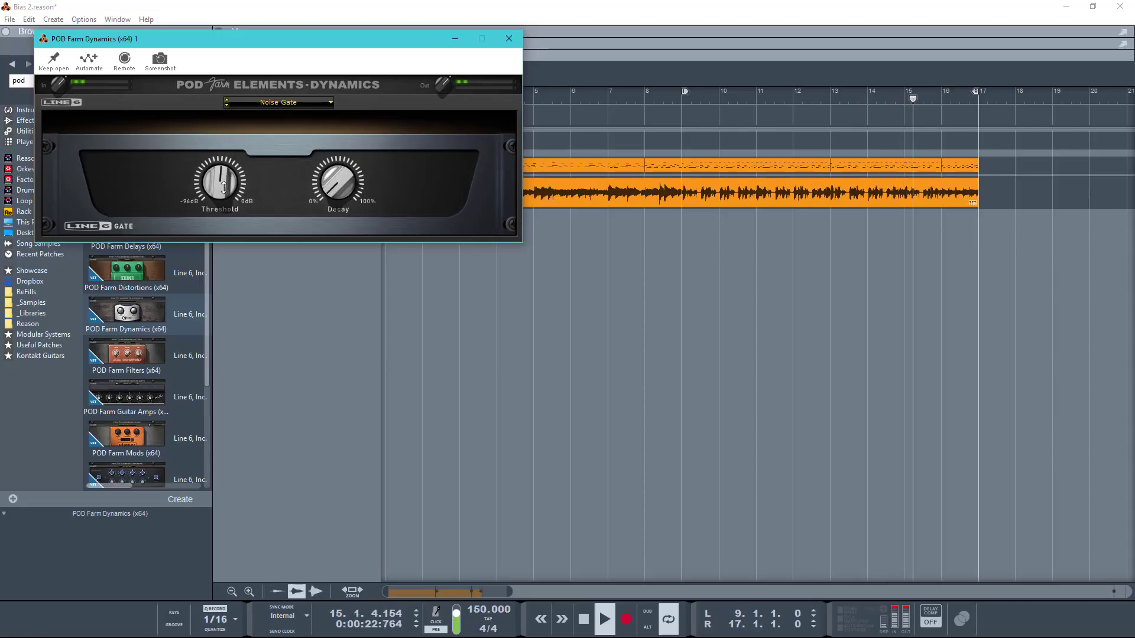
pyautogui.click(509, 39)
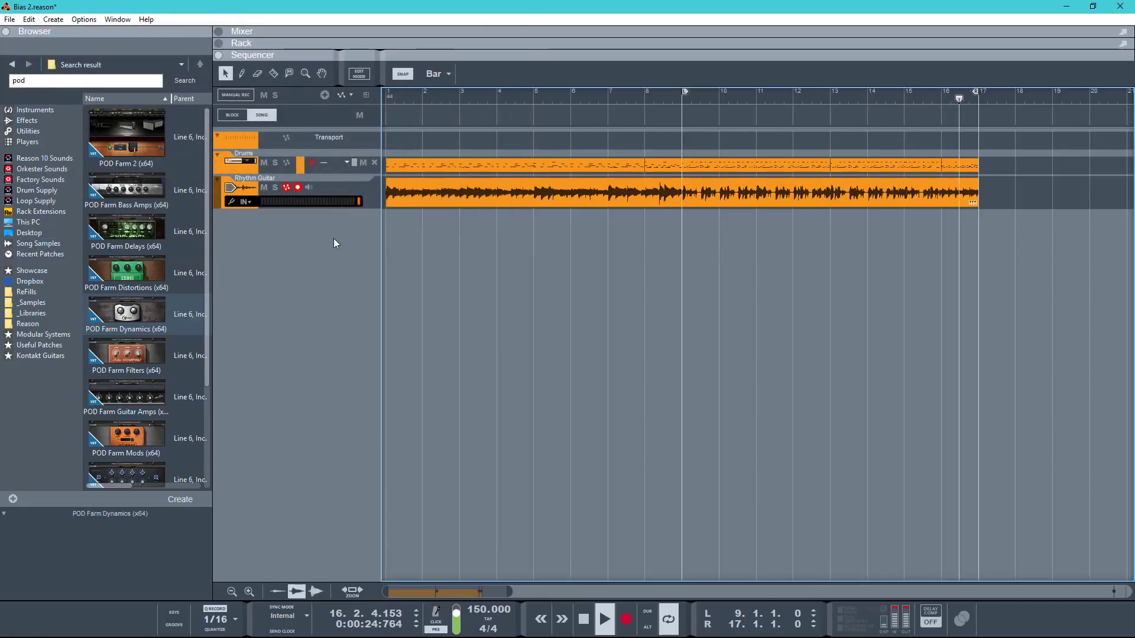
# Duplicate the Rhythm Guitar track with its devices and delete the copied audio clip from the duplicate.
pyautogui.press('F6')
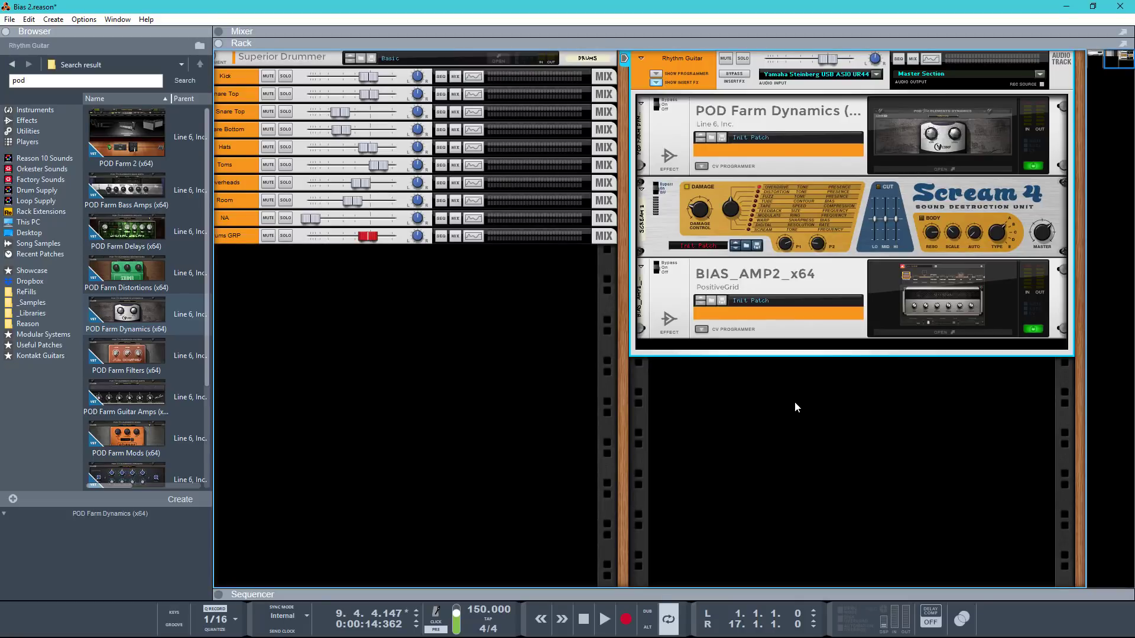
pyautogui.press('F7')
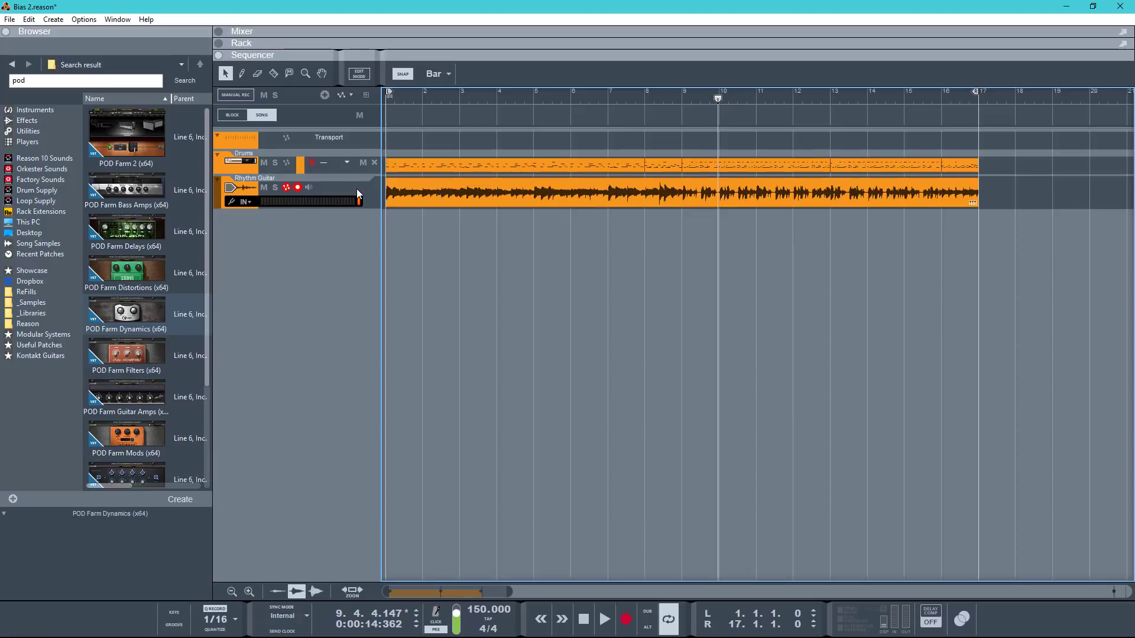
pyautogui.rightClick(357, 190)
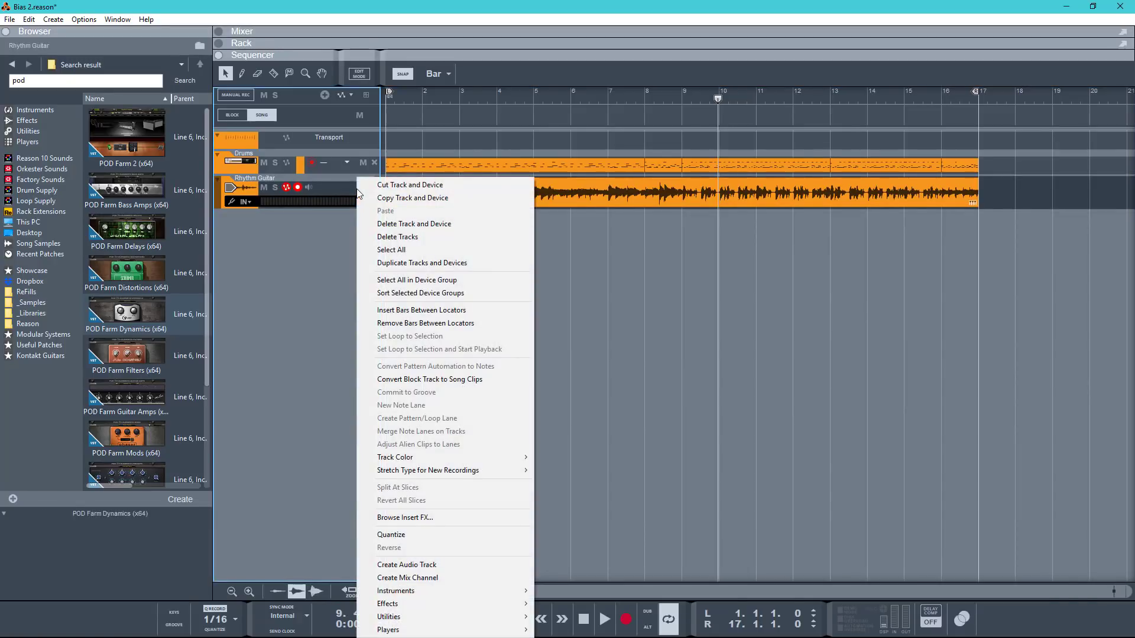
pyautogui.click(385, 263)
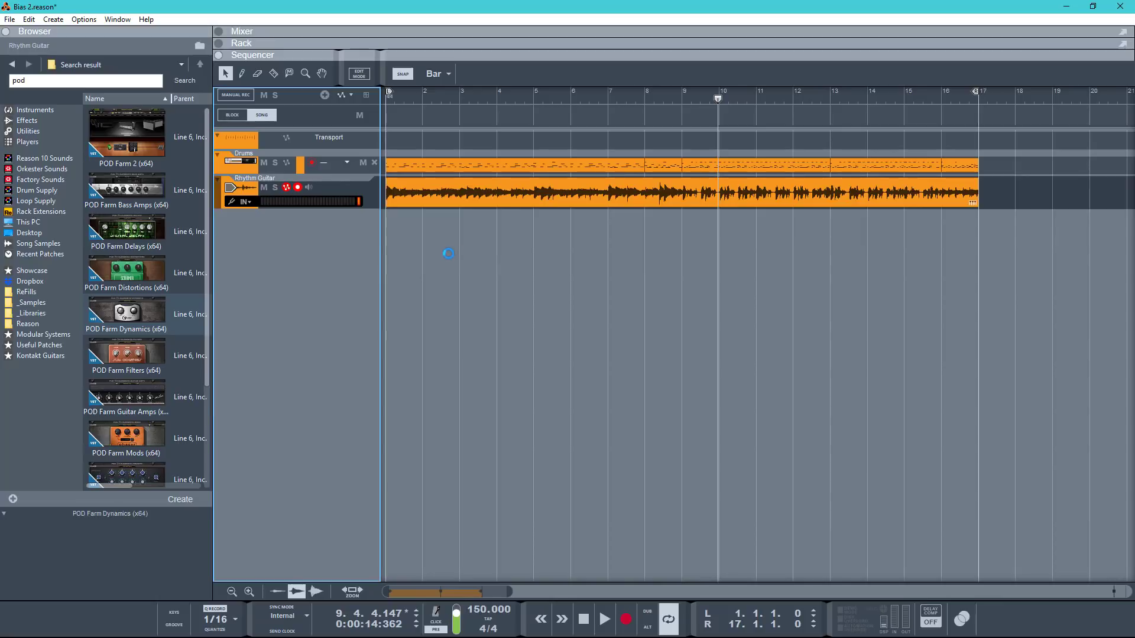
pyautogui.click(798, 222)
pyautogui.press('Delete')
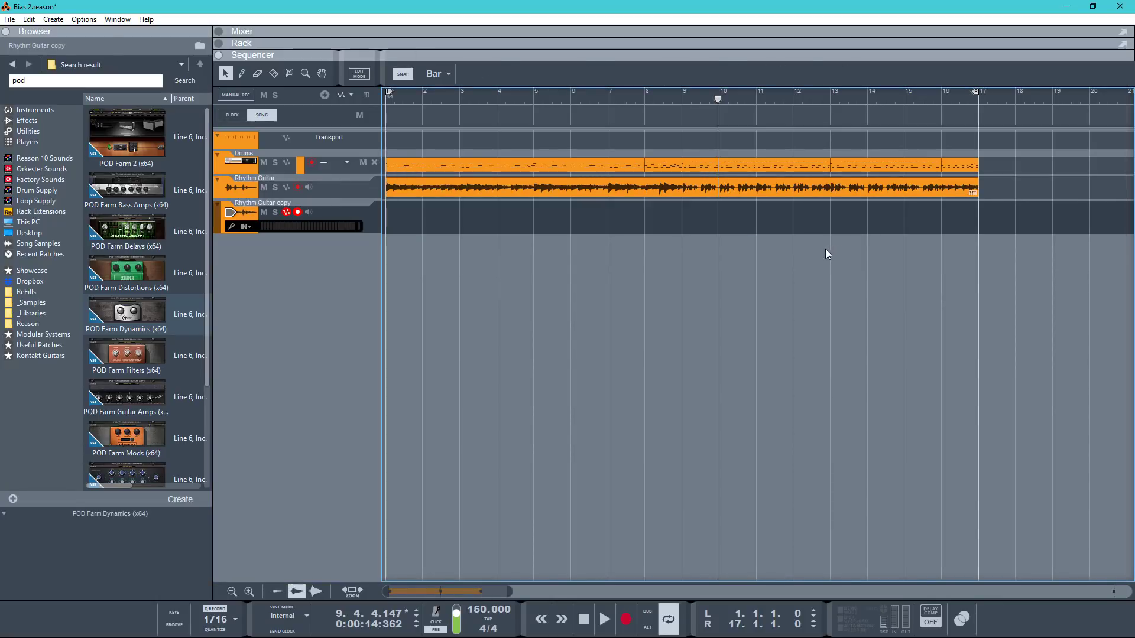
# Turn on input monitoring for the Rhythm Guitar copy track and record a second guitar take on it over bars 1 to 17.
pyautogui.press('F6')
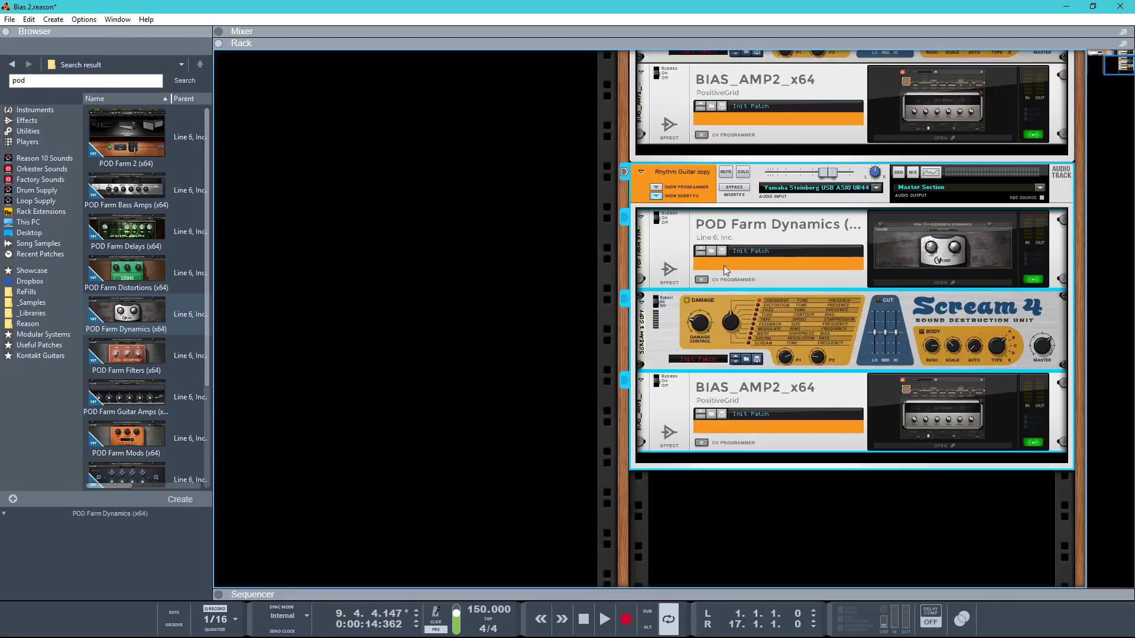
pyautogui.scroll(3, 688, 331)
pyautogui.scroll(-1, 687, 313)
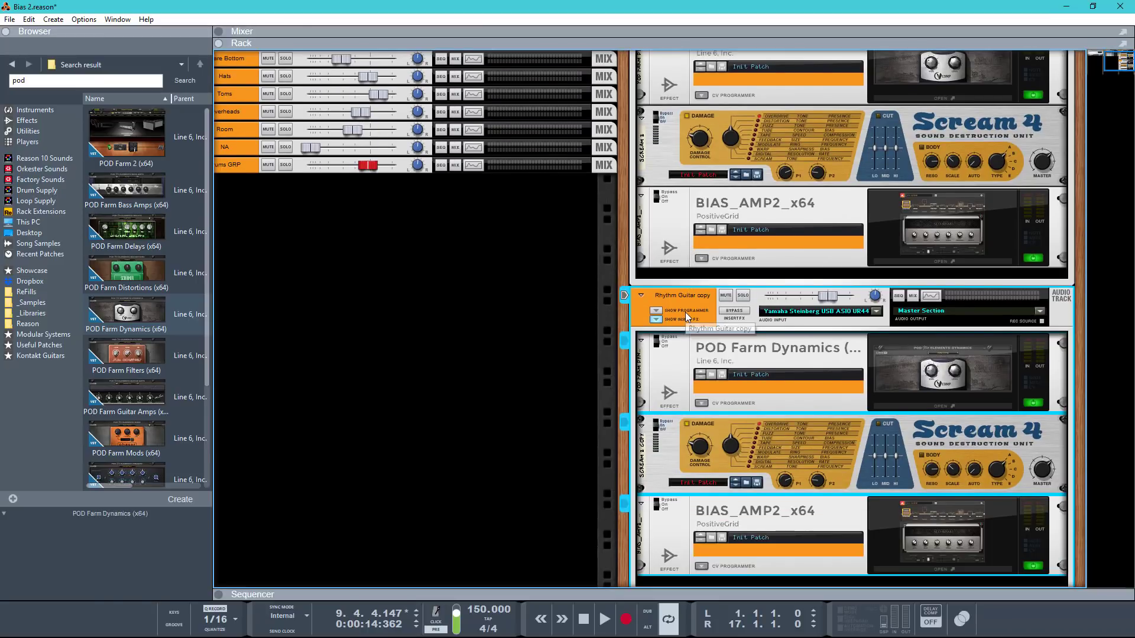
pyautogui.press('F7')
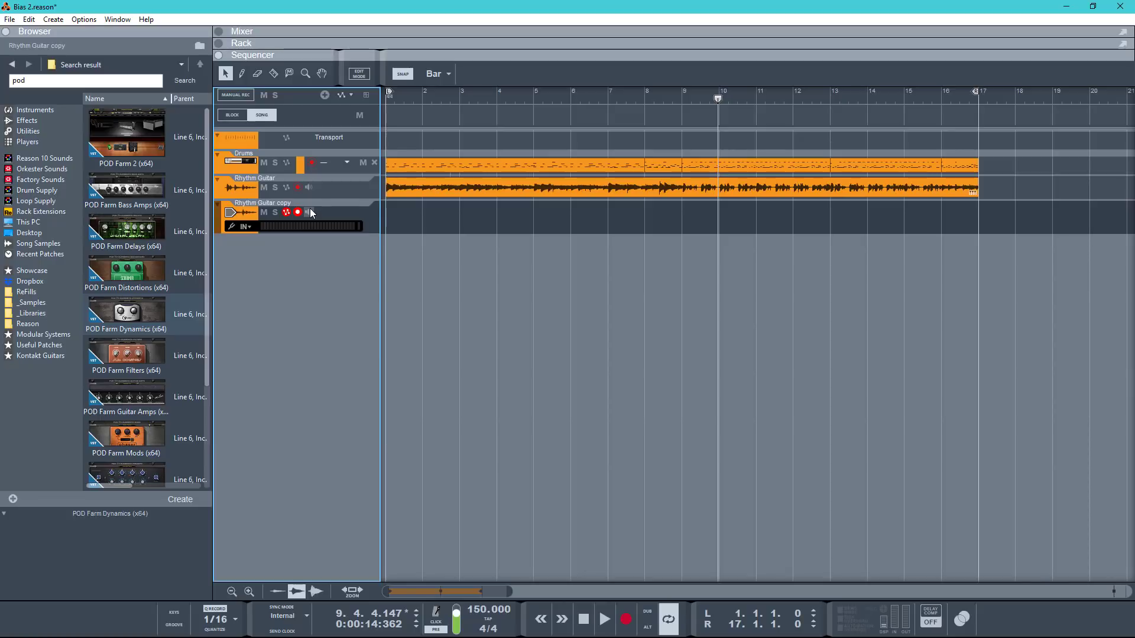
pyautogui.click(310, 209)
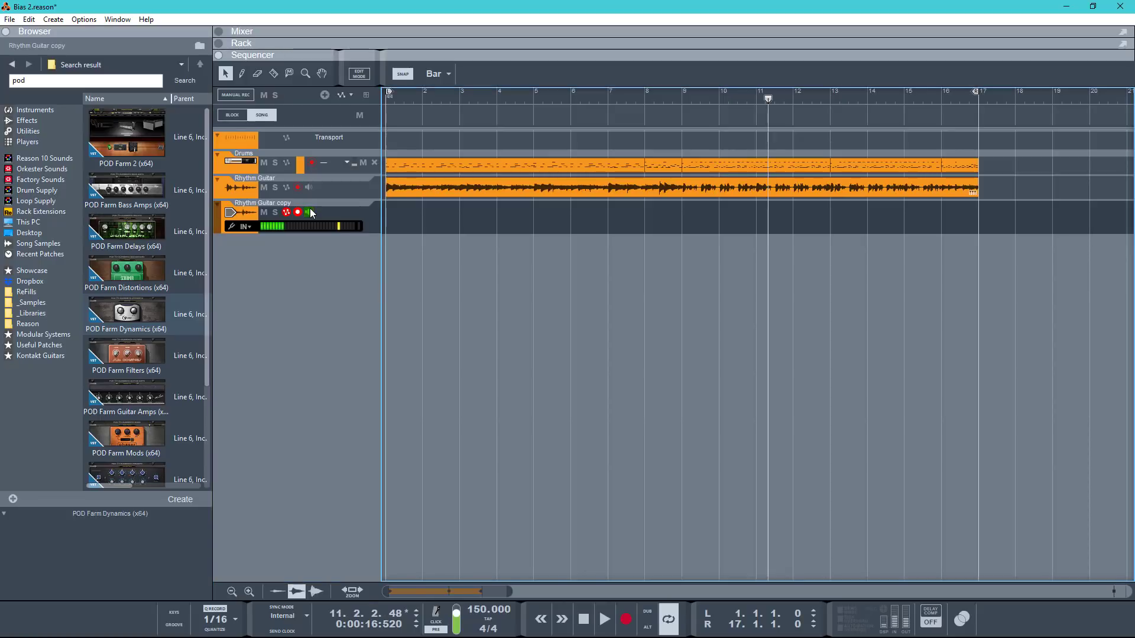
pyautogui.hotkey('shift', 'Return')
pyautogui.hotkey('ctrl', 'Return')
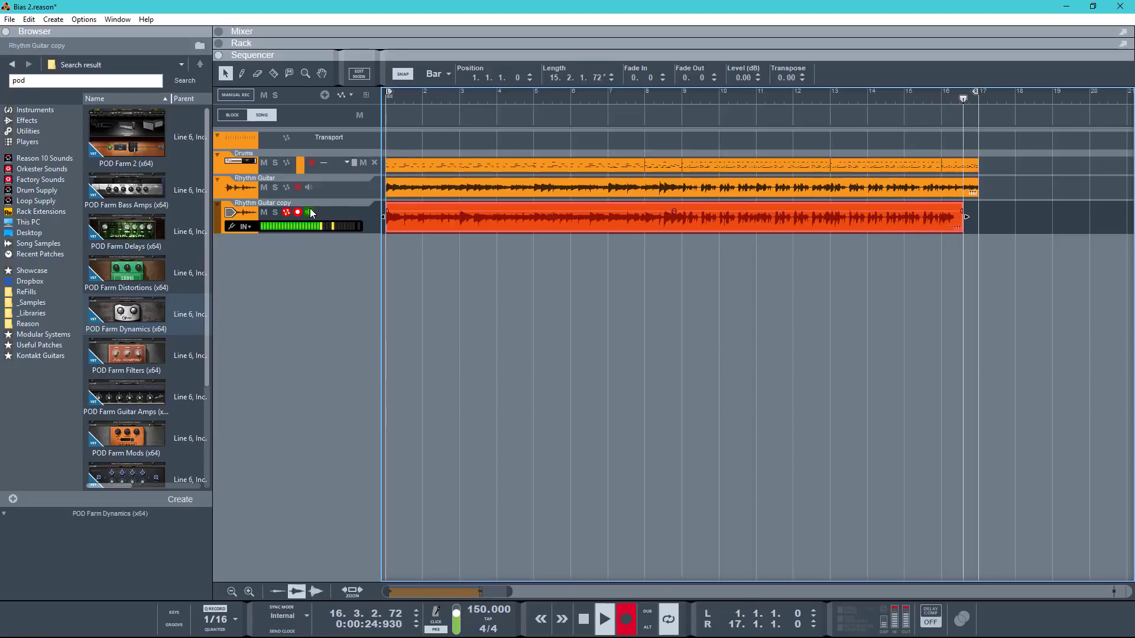
pyautogui.press('space')
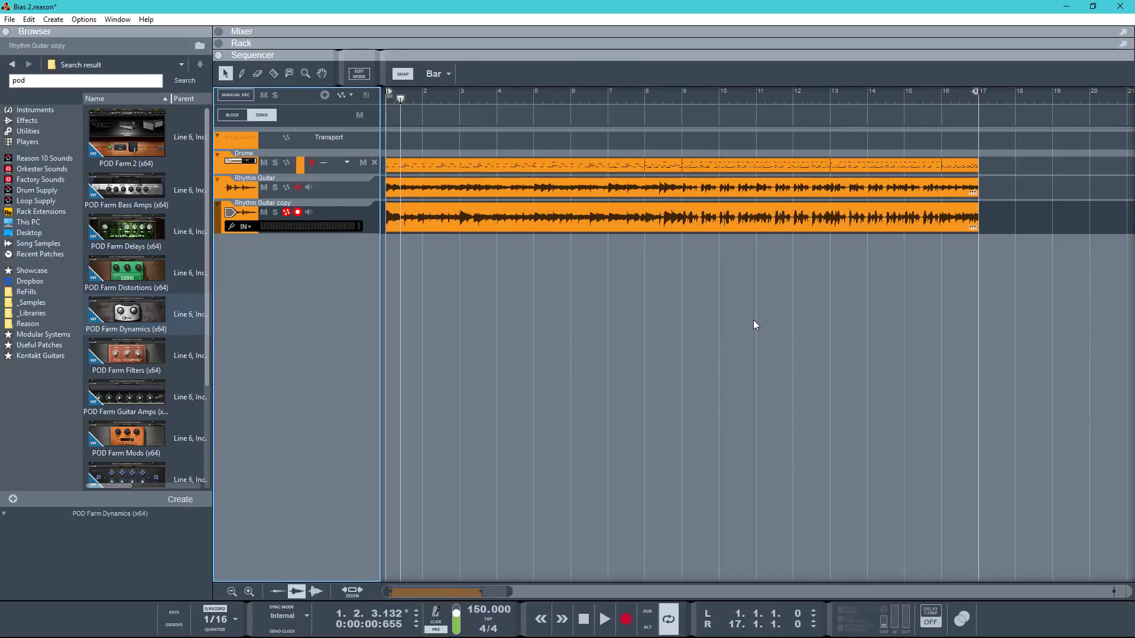
# Pan the original Rhythm Guitar channel left and its copy right in the mixer, and play the song to hear both takes.
pyautogui.press('F5')
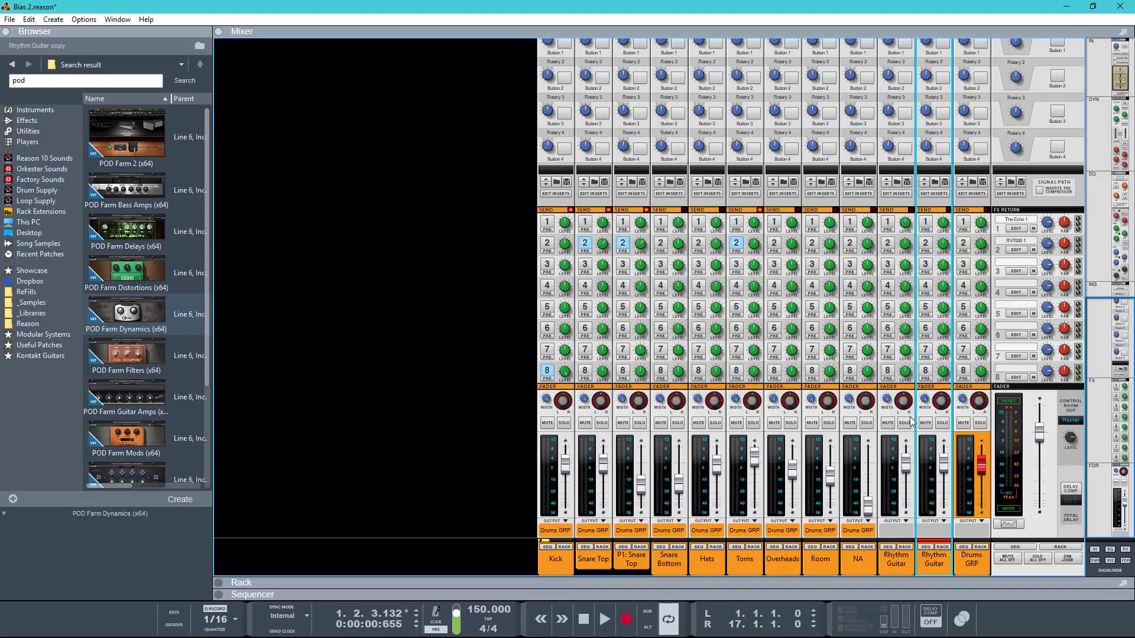
pyautogui.moveTo(906, 404); pyautogui.dragTo(902, 505)
pyautogui.moveTo(944, 404); pyautogui.dragTo(945, 404)
pyautogui.press('space')
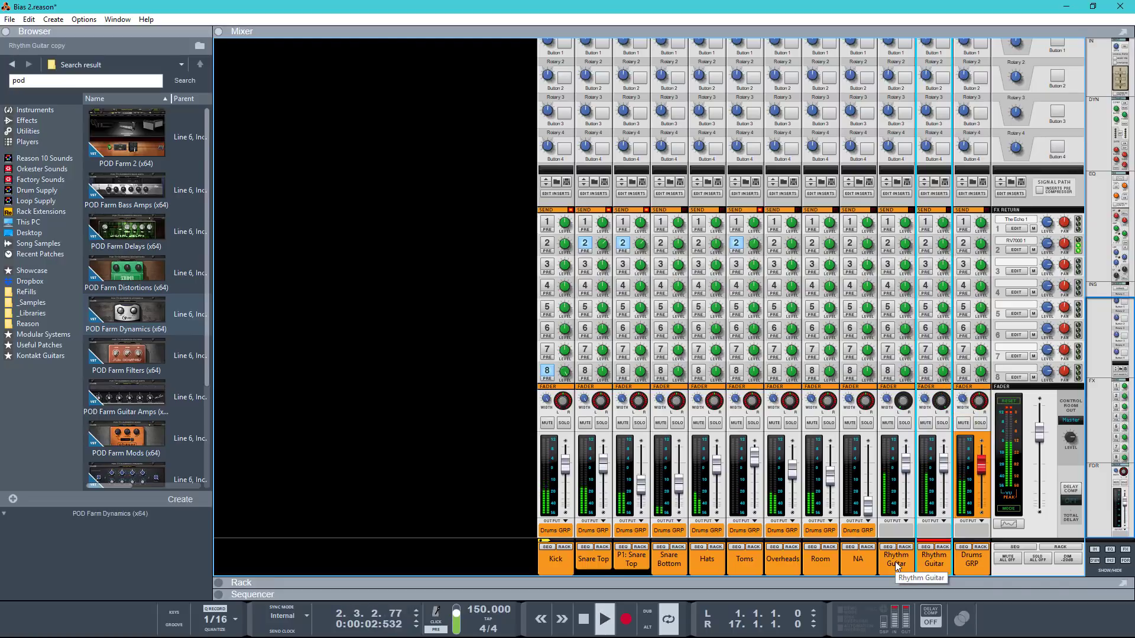
pyautogui.press('F7')
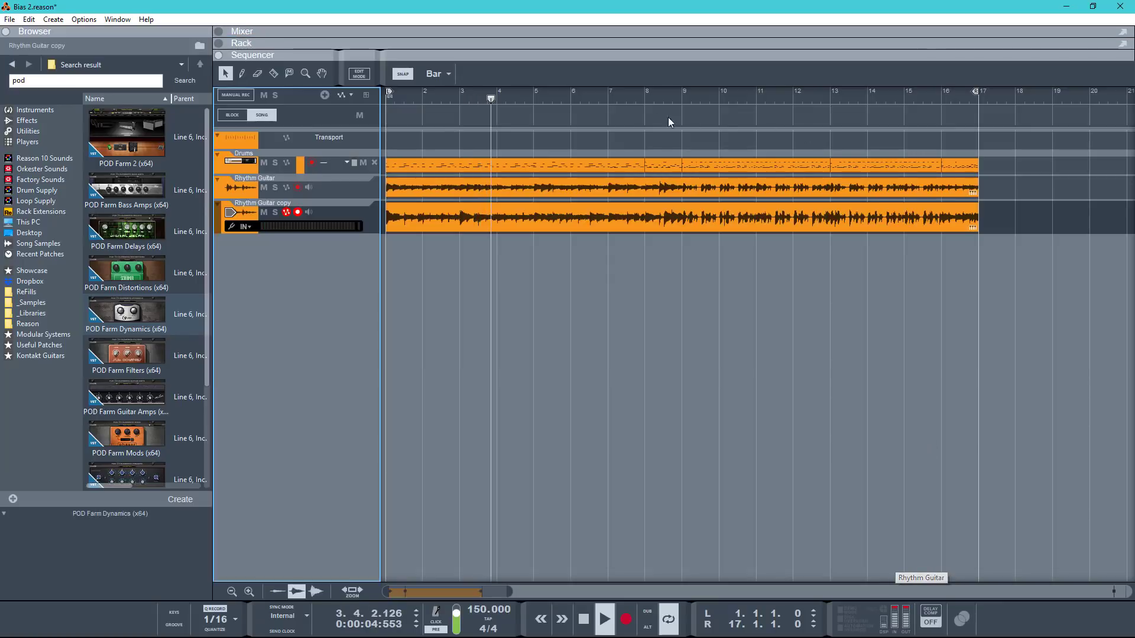
pyautogui.press('space')
pyautogui.click(679, 94)
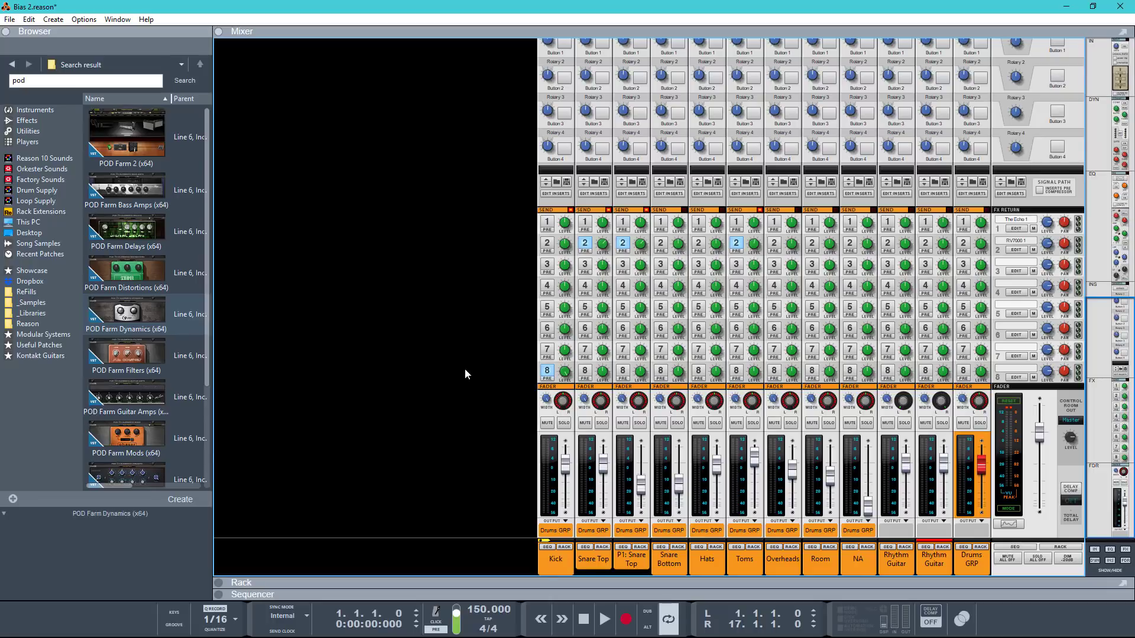
# Show the Rhythm Guitar track's programmer and save its insert effects as "BIAS AMP 2 Rhythm" in the Channel Inserts folder.
pyautogui.press('F6')
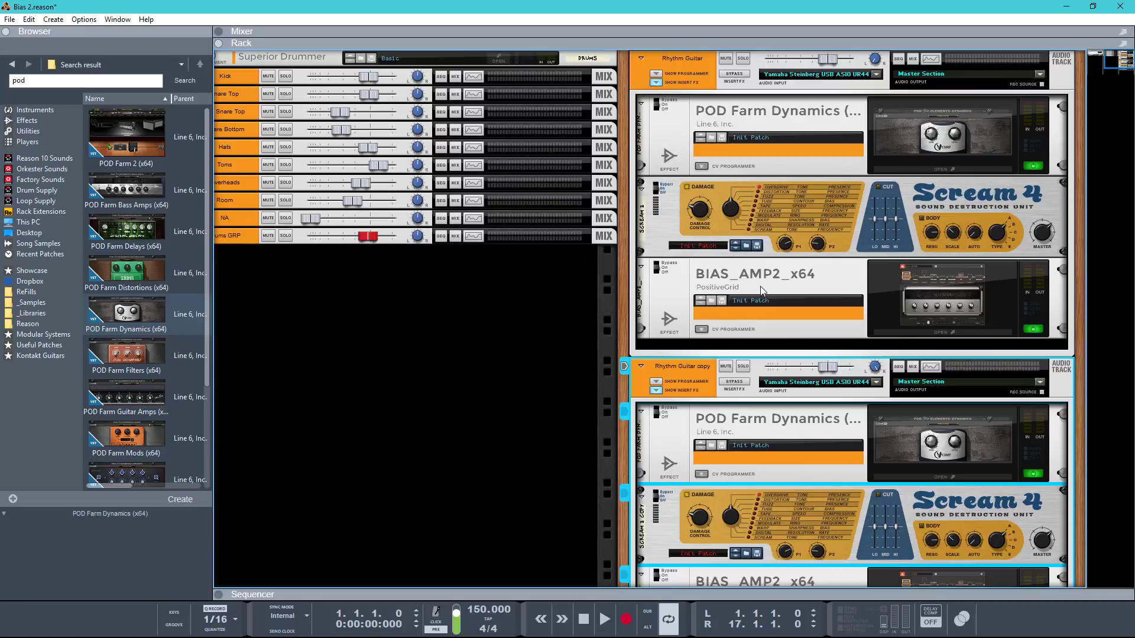
pyautogui.scroll(-3, 807, 331)
pyautogui.scroll(3, 803, 351)
pyautogui.click(655, 74)
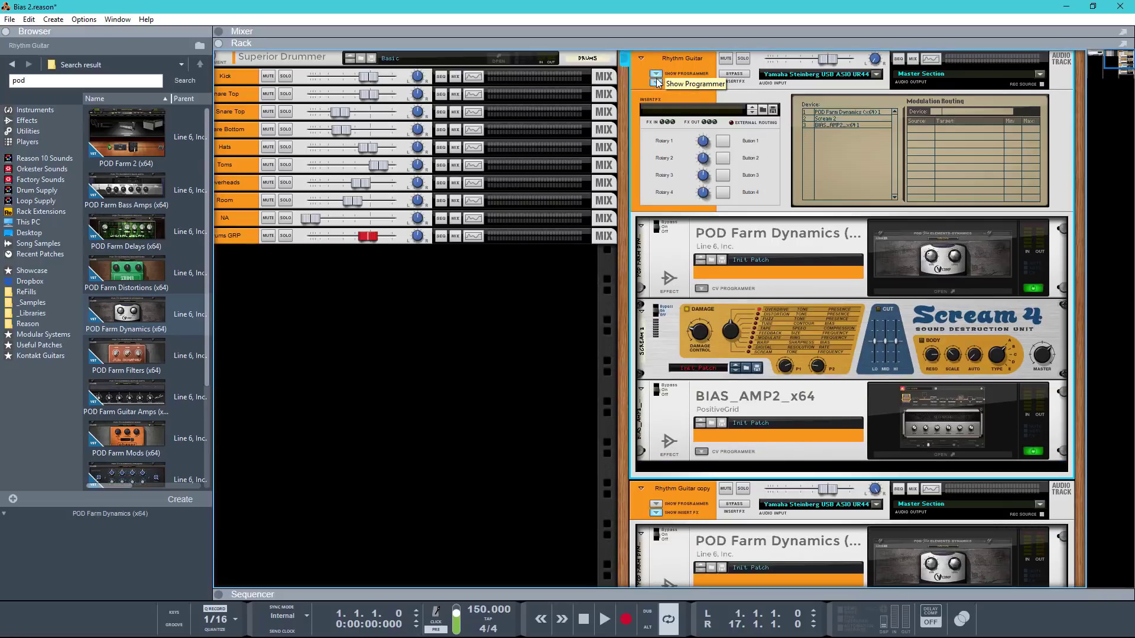
pyautogui.click(772, 110)
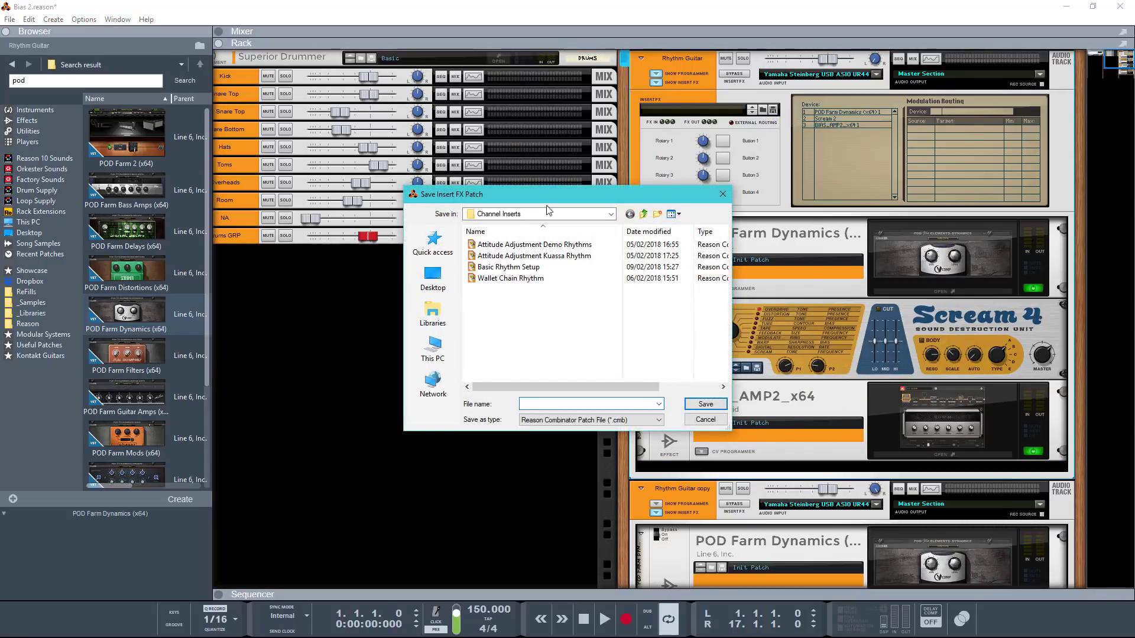
pyautogui.click(500, 215)
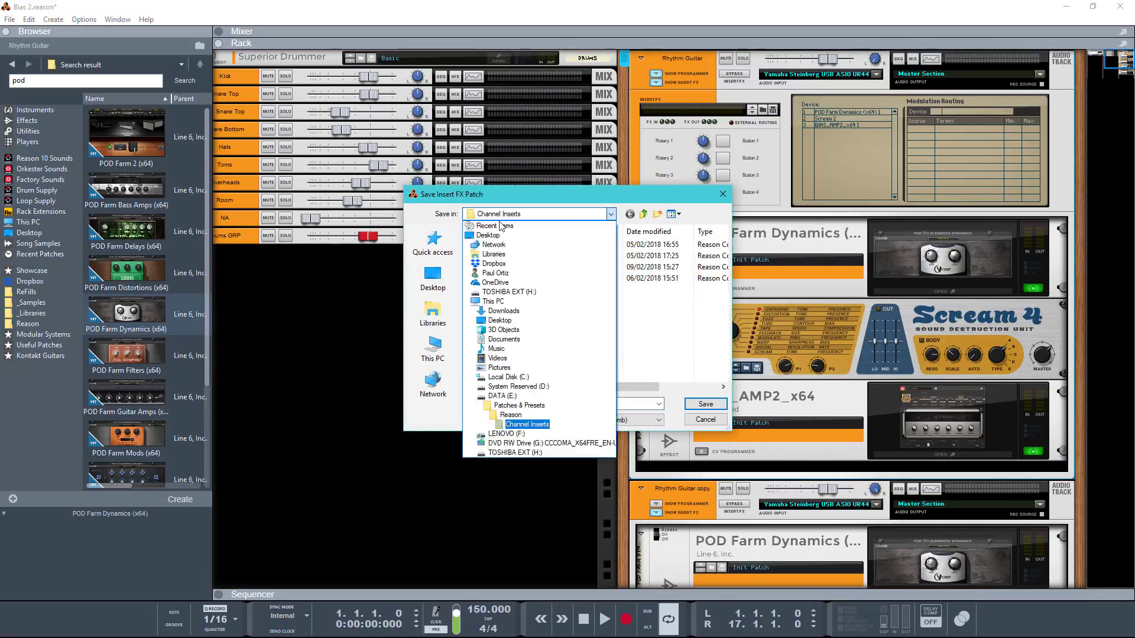
pyautogui.click(520, 424)
pyautogui.click(534, 405)
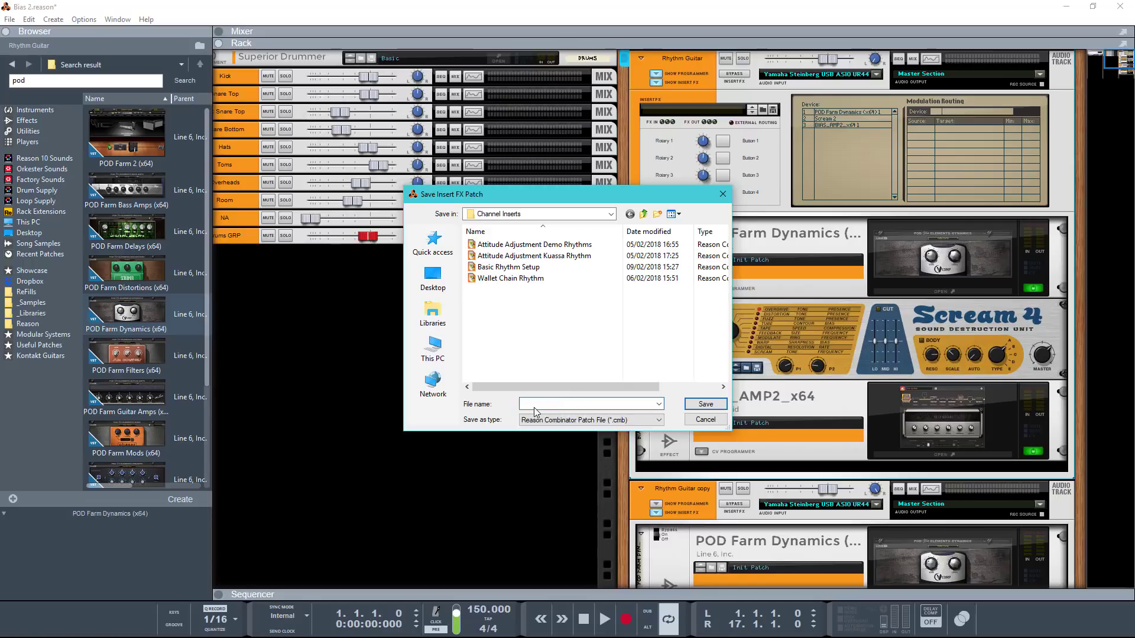
pyautogui.write('BIAS AMP 2 Rhythm')
pyautogui.press('Return')
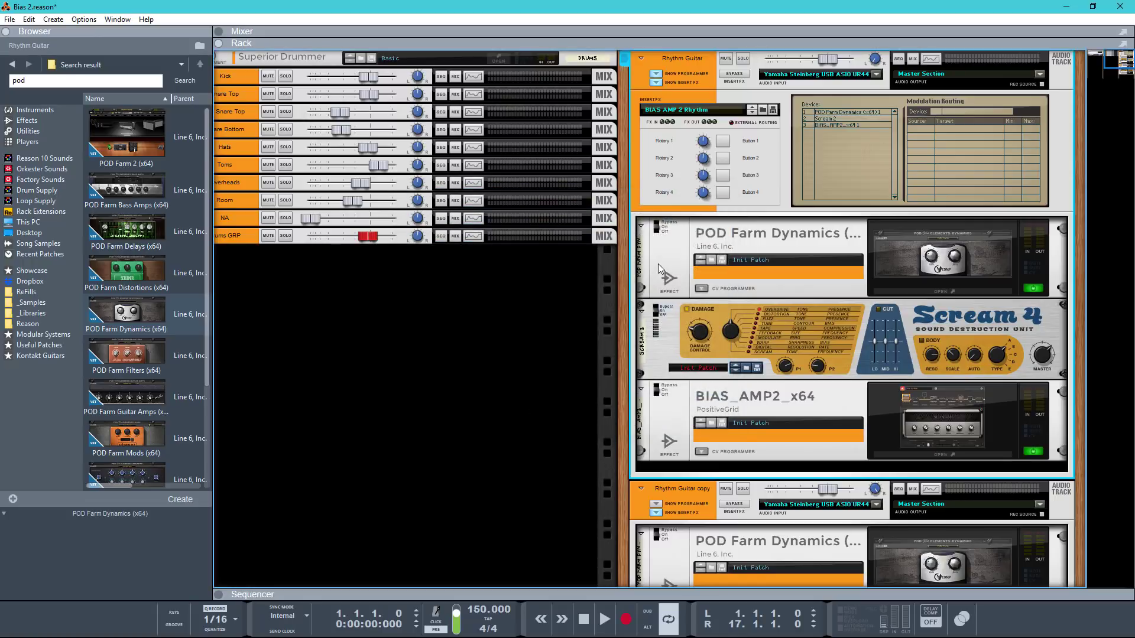
# Delete the POD Farm Dynamics, Scream 4 and BIAS_AMP2 inserts from both Rhythm Guitar tracks and hide the original track's programmer.
pyautogui.keyDown('shift'); pyautogui.click(655, 426); pyautogui.keyUp('shift')
pyautogui.press('Delete')
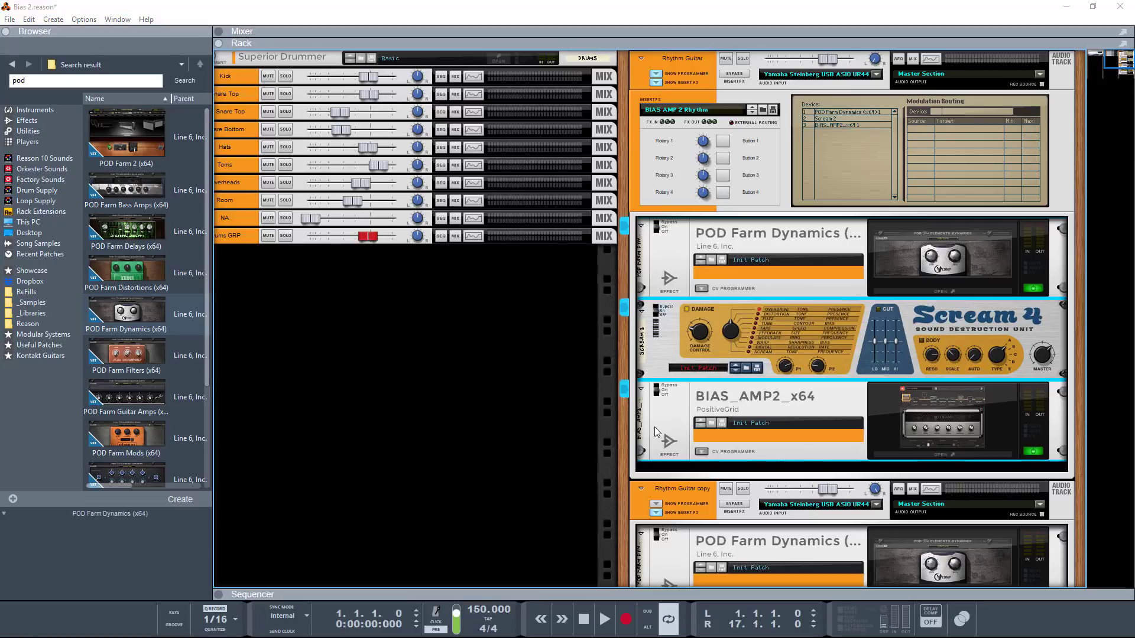
pyautogui.press('Return')
pyautogui.scroll(-1, 665, 393)
pyautogui.click(671, 342)
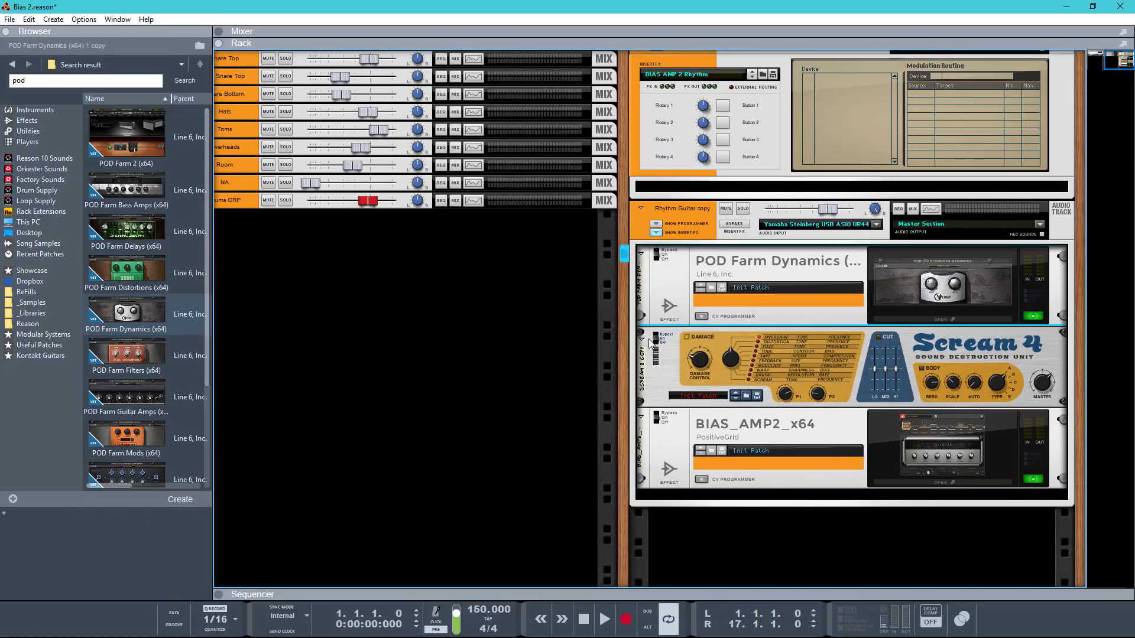
pyautogui.keyDown('shift'); pyautogui.click(662, 444); pyautogui.keyUp('shift')
pyautogui.press('Delete')
pyautogui.press('Return')
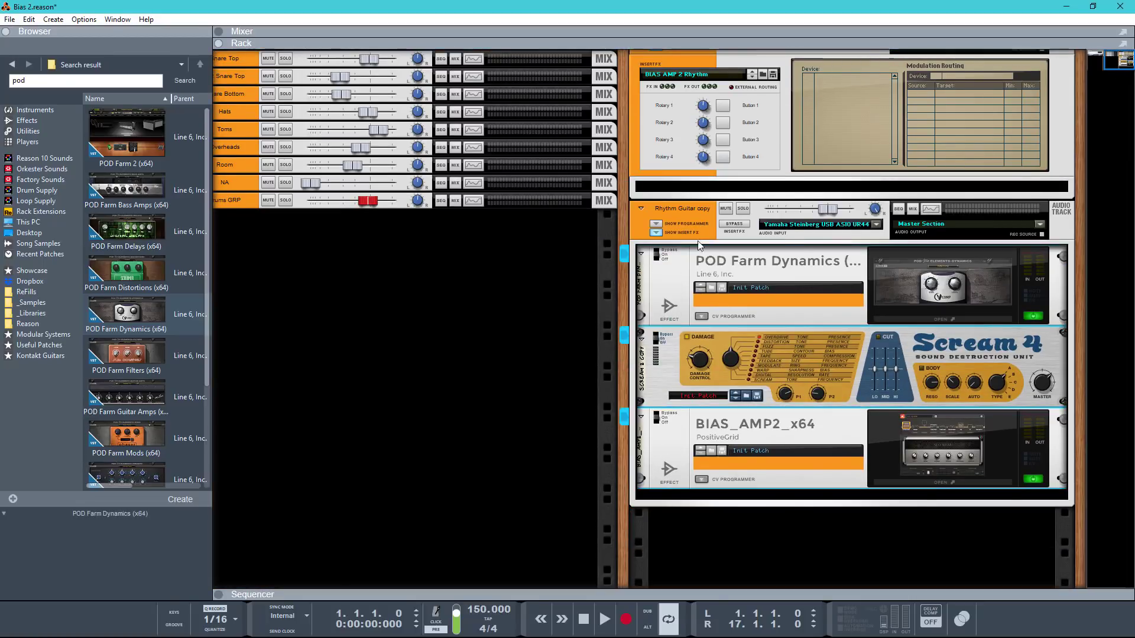
pyautogui.click(660, 75)
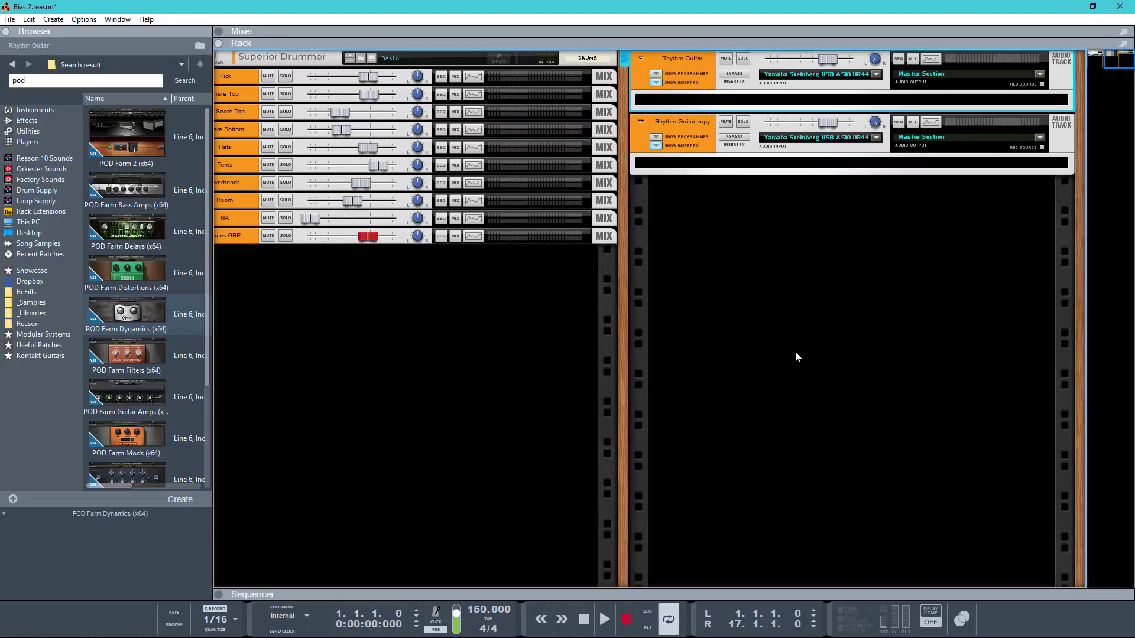
# Route the Rhythm Guitar channel and its copy together to a new output bus in the mixer.
pyautogui.press('F5')
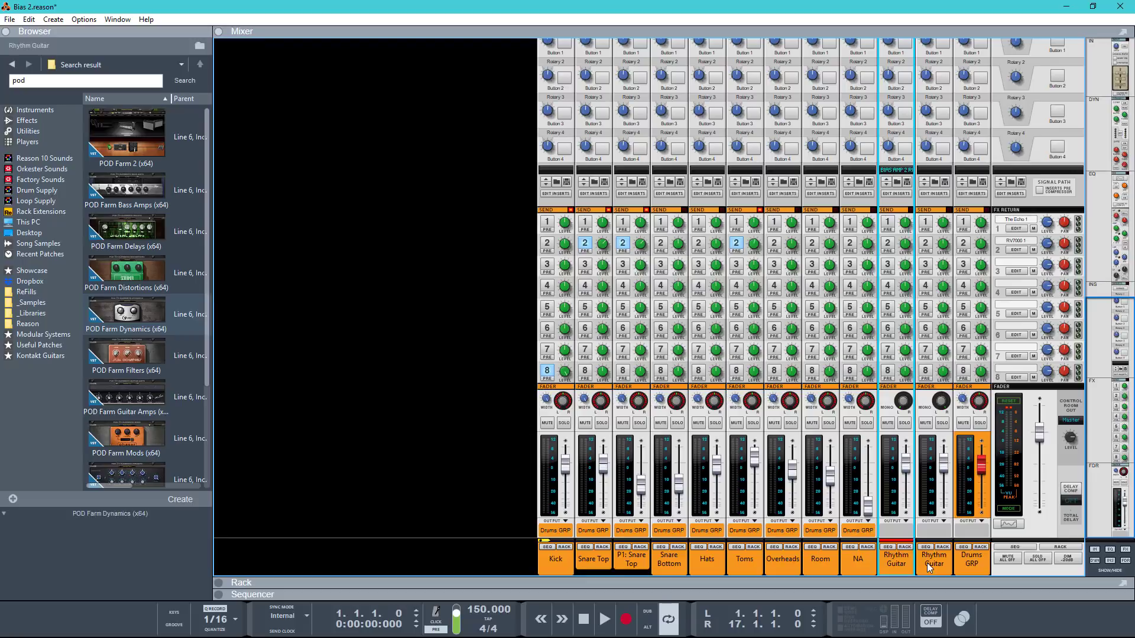
pyautogui.click(929, 566)
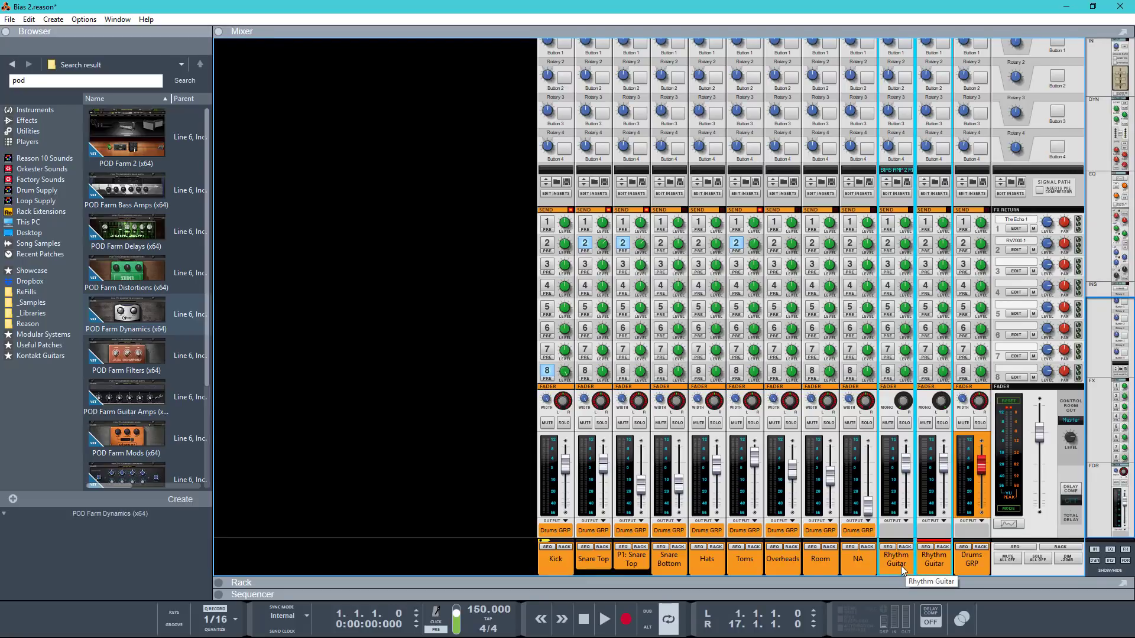
pyautogui.hotkey('ctrl', 'g')
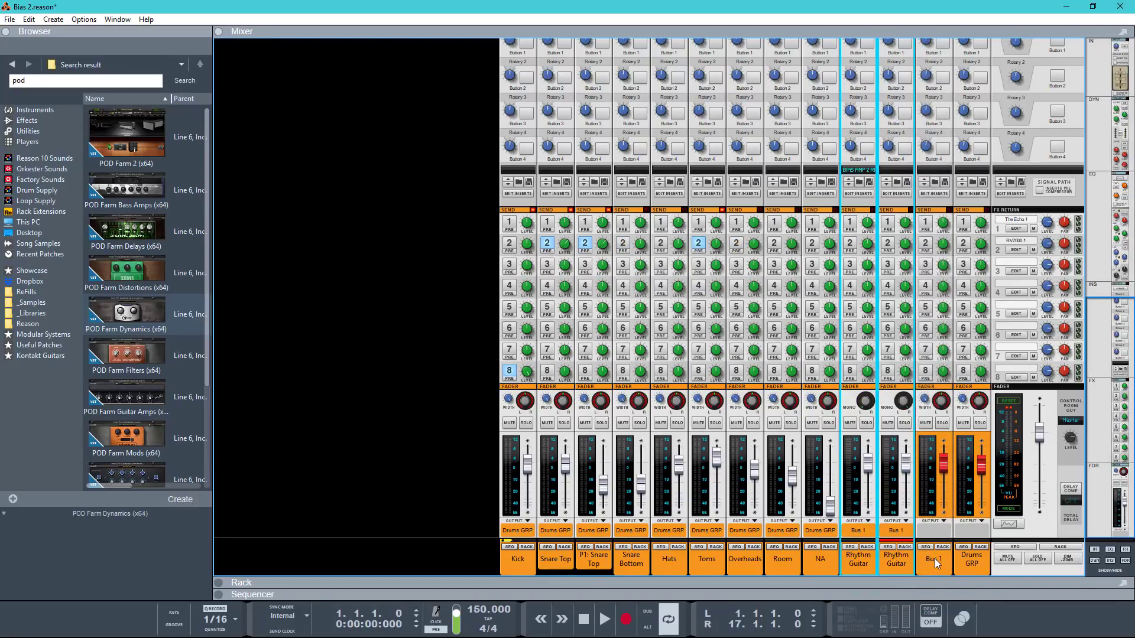
# Load the BIAS AMP 2 Rhythm patch from the Channel Inserts folder into Bus 1's inserts.
pyautogui.click(935, 558)
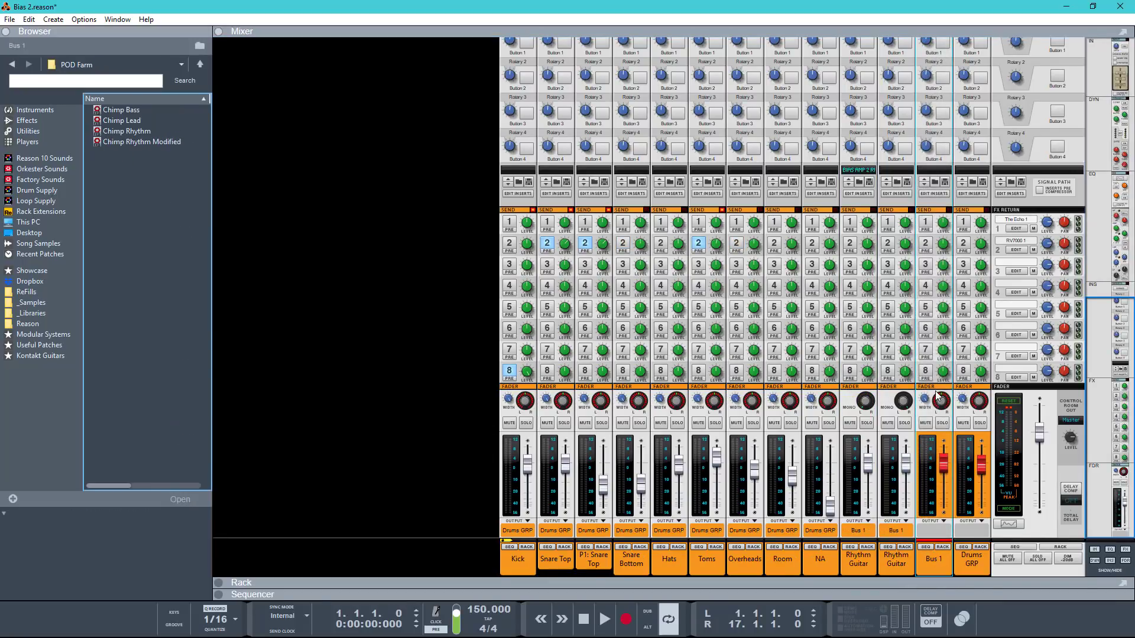
pyautogui.click(934, 184)
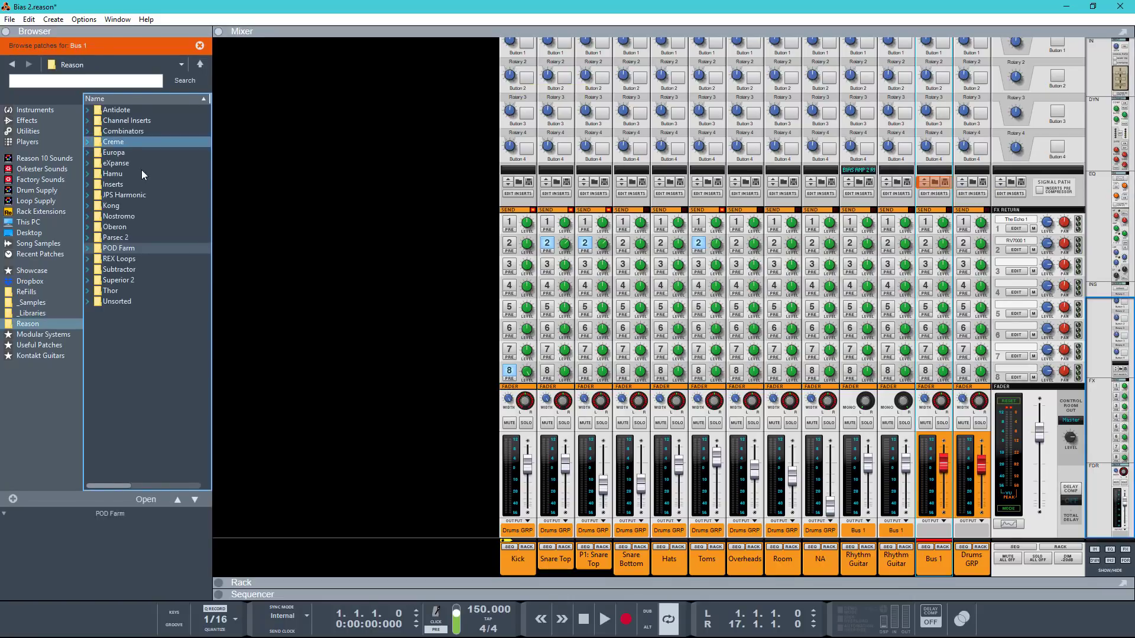
pyautogui.doubleClick(126, 122)
pyautogui.click(118, 149)
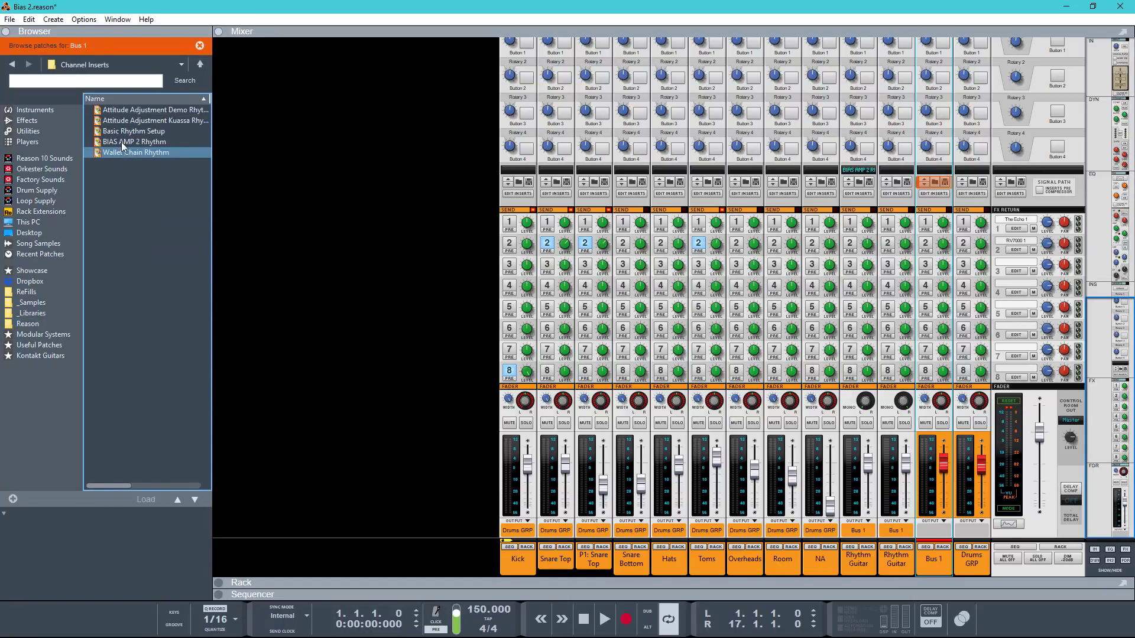
pyautogui.doubleClick(122, 143)
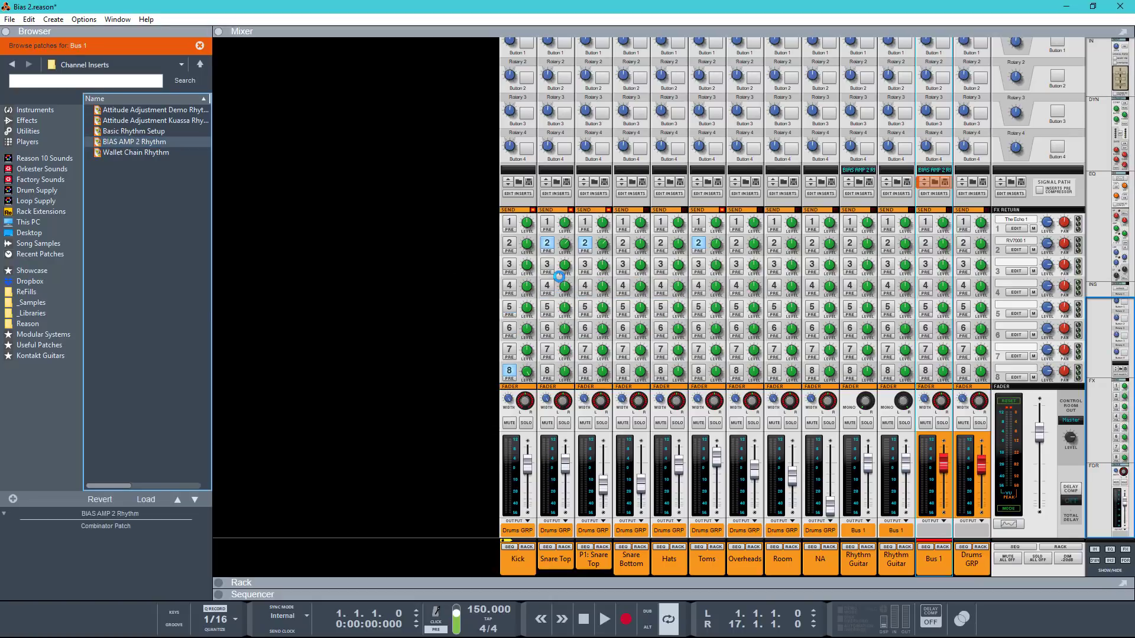
# Show Bus 1's insert devices from the rear and cable the right channel through POD Farm Dynamics into BIAS_AMP2's second audio input.
pyautogui.press('space')
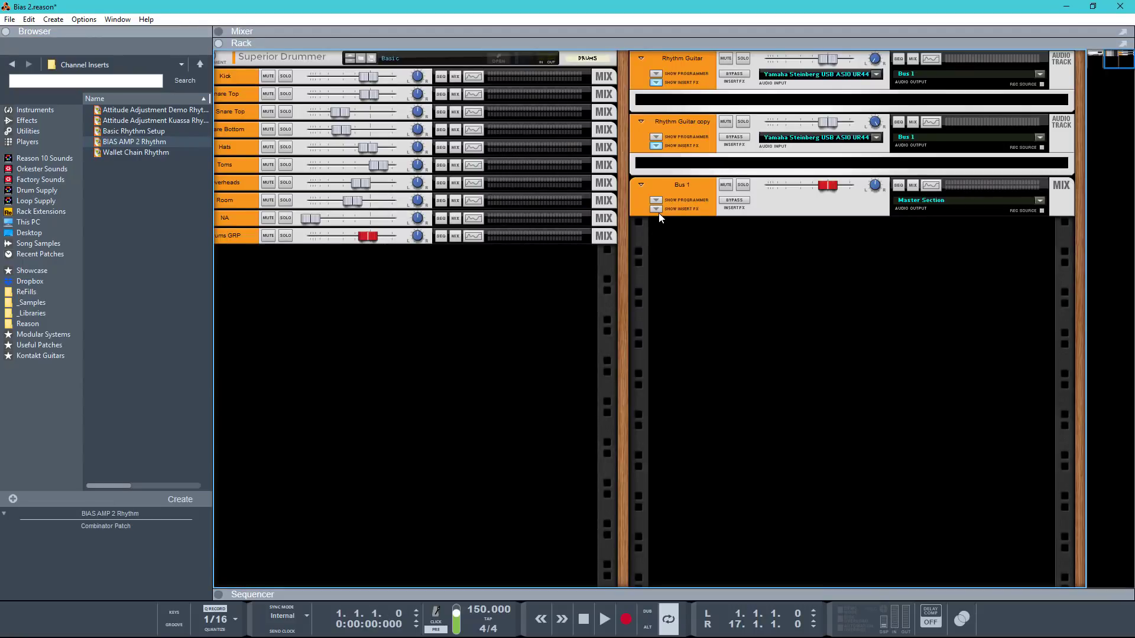
pyautogui.press('Tab')
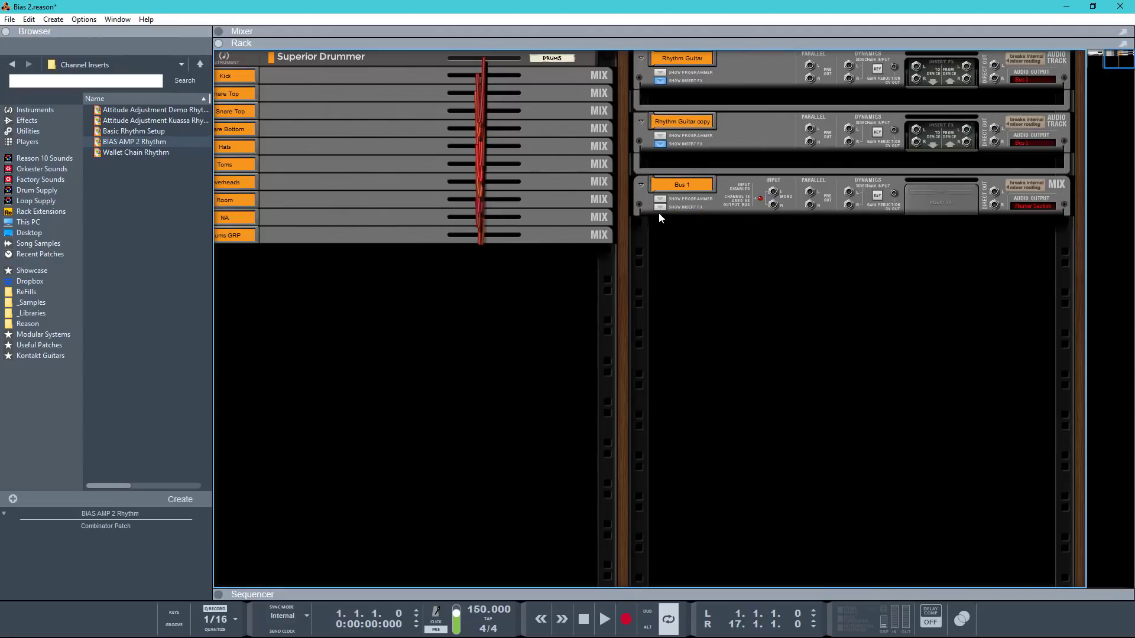
pyautogui.click(658, 210)
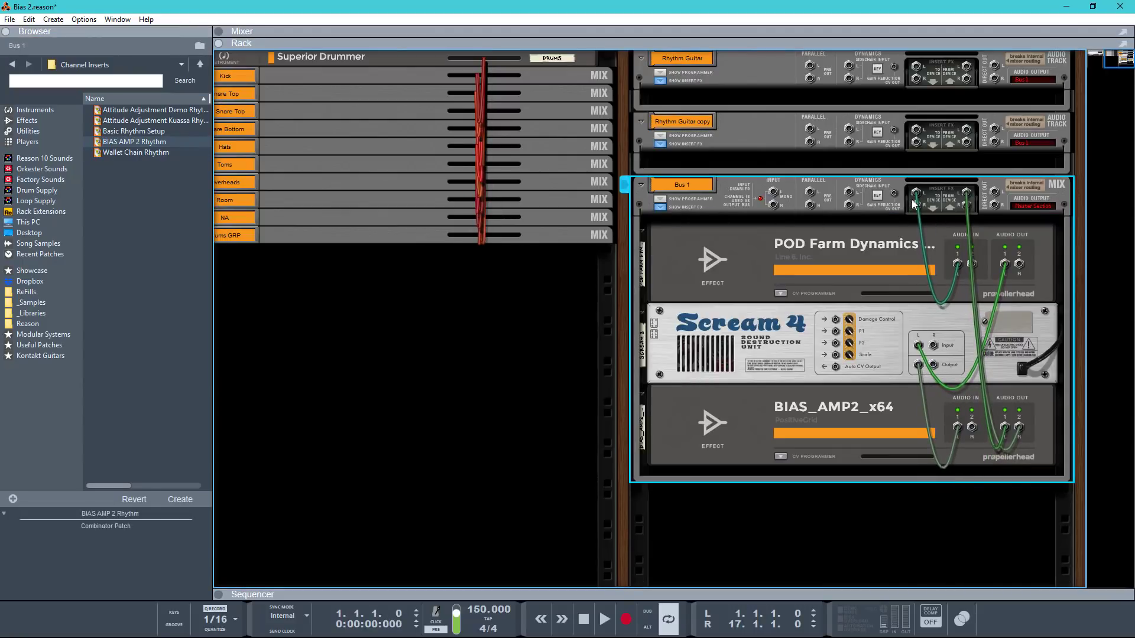
pyautogui.moveTo(918, 206); pyautogui.dragTo(973, 428)
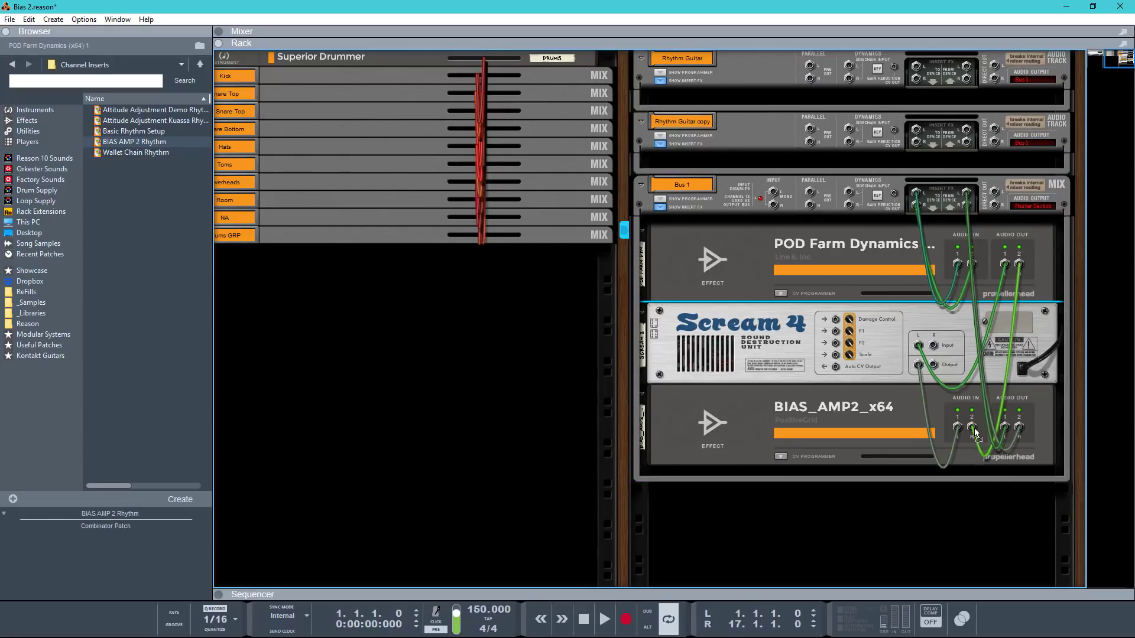
pyautogui.press('Tab')
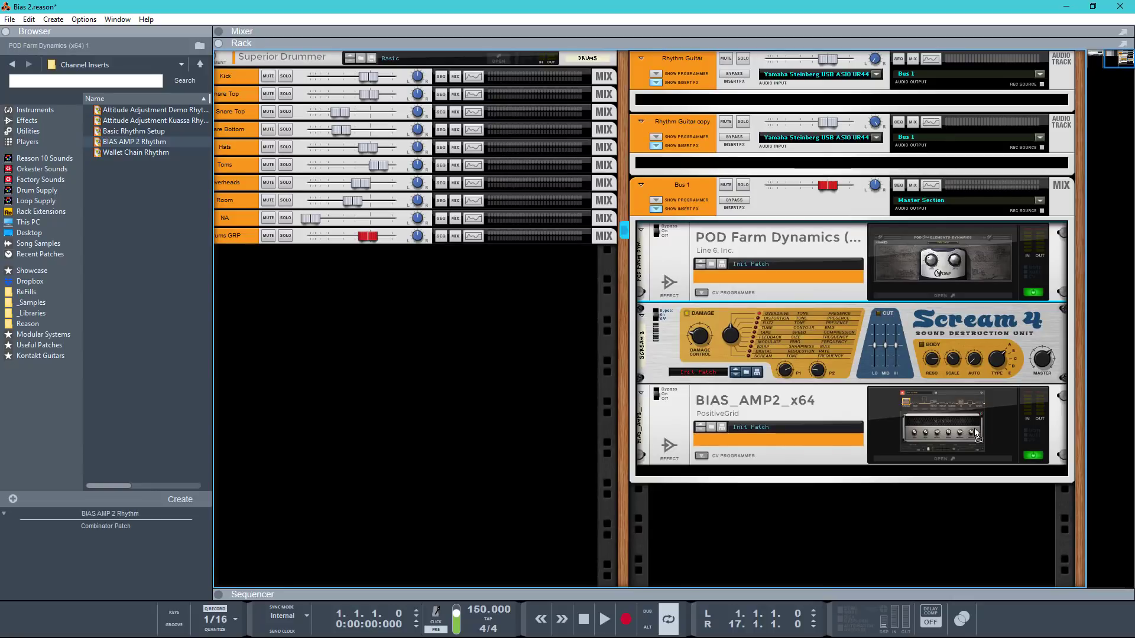
# Play the song, lower the Bus 1 level slightly, and rename the bus Rhythm Guitar GRP.
pyautogui.press('space')
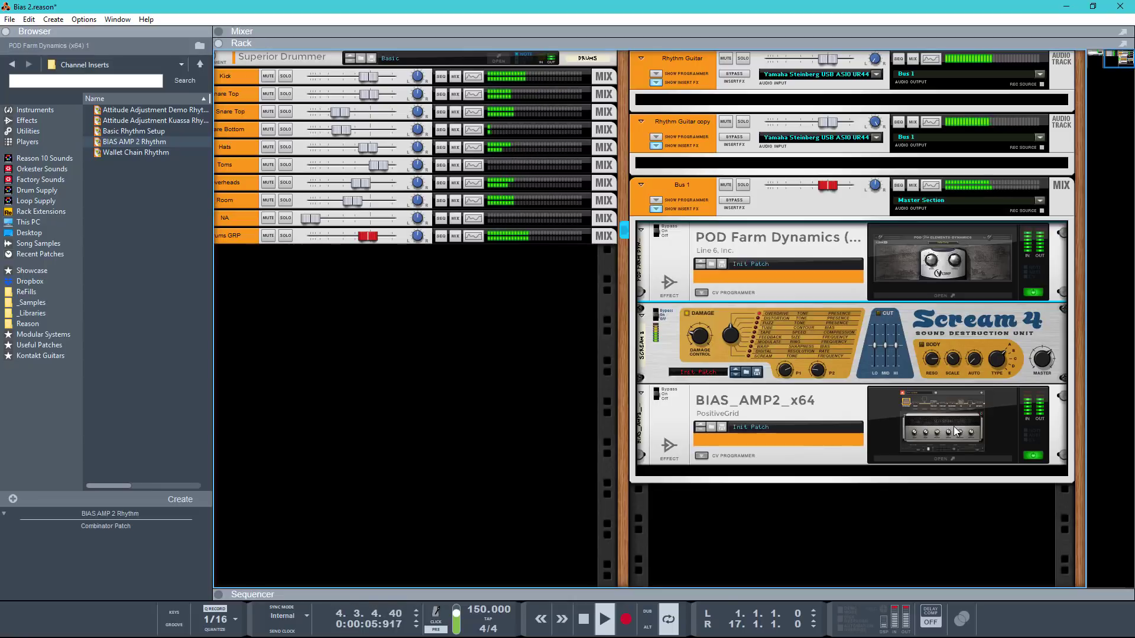
pyautogui.moveTo(827, 187); pyautogui.dragTo(823, 183)
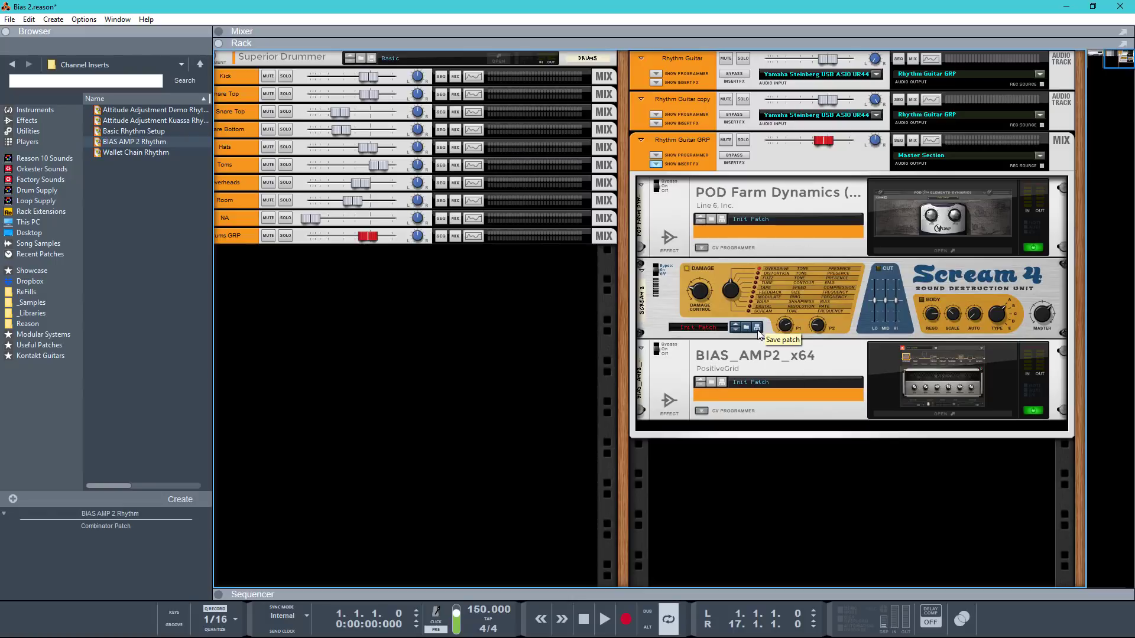
# Keep the group's BIAS AMP 2 open during playback and raise Band 8 of its post-cabinet EQ to about 5.4 dB at 3,505 Hz.
pyautogui.click(899, 363)
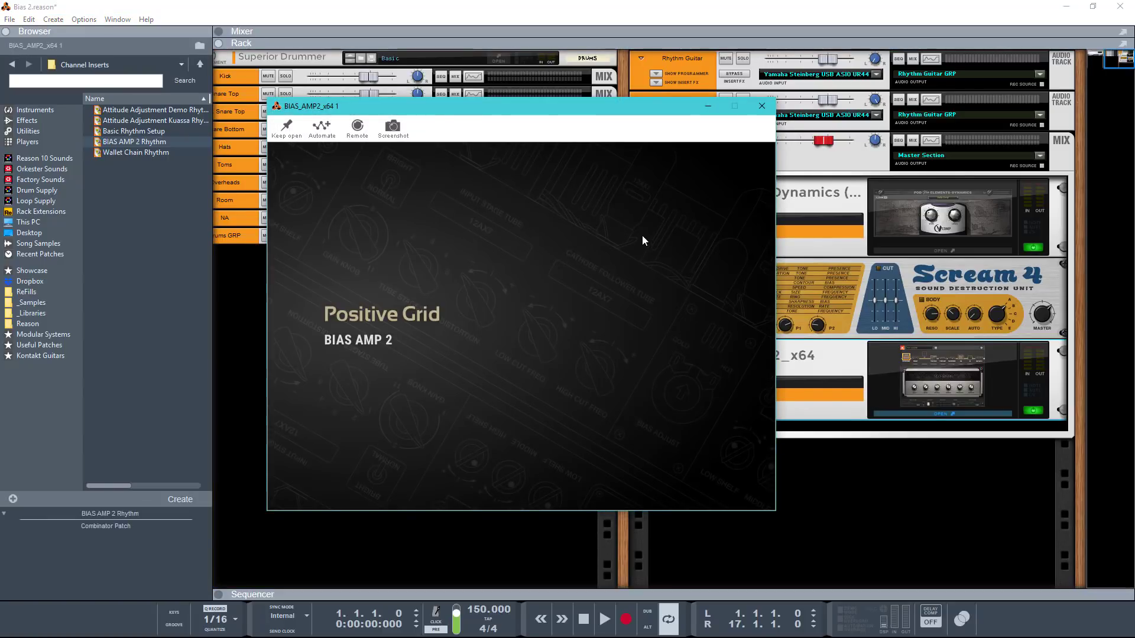
pyautogui.click(799, 429)
pyautogui.press('space')
pyautogui.click(686, 215)
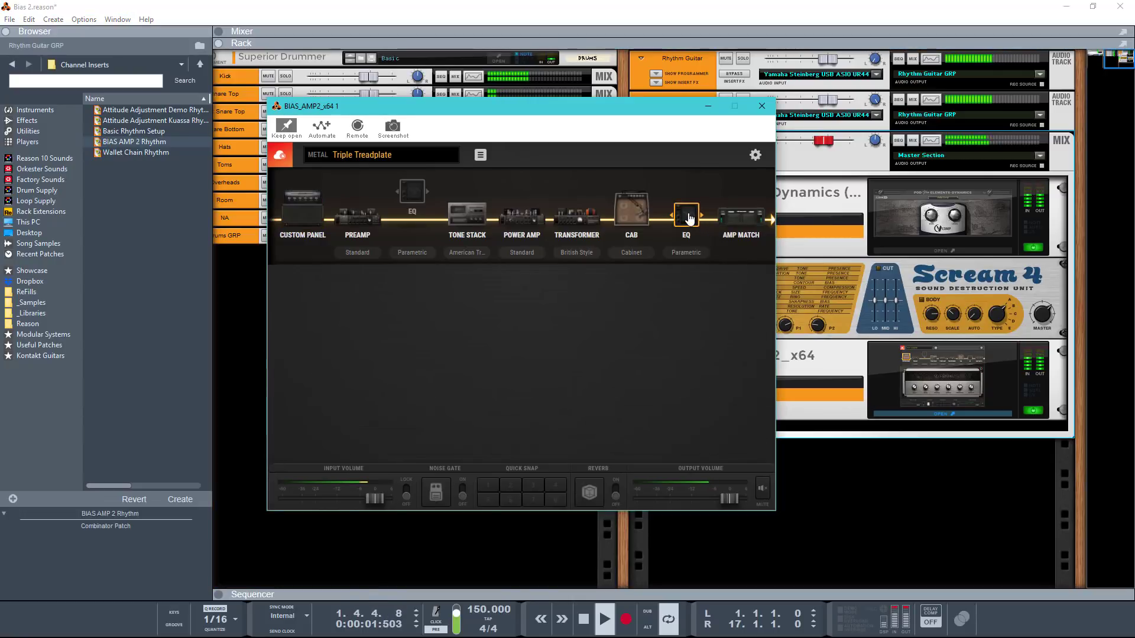
pyautogui.moveTo(632, 340); pyautogui.dragTo(641, 330)
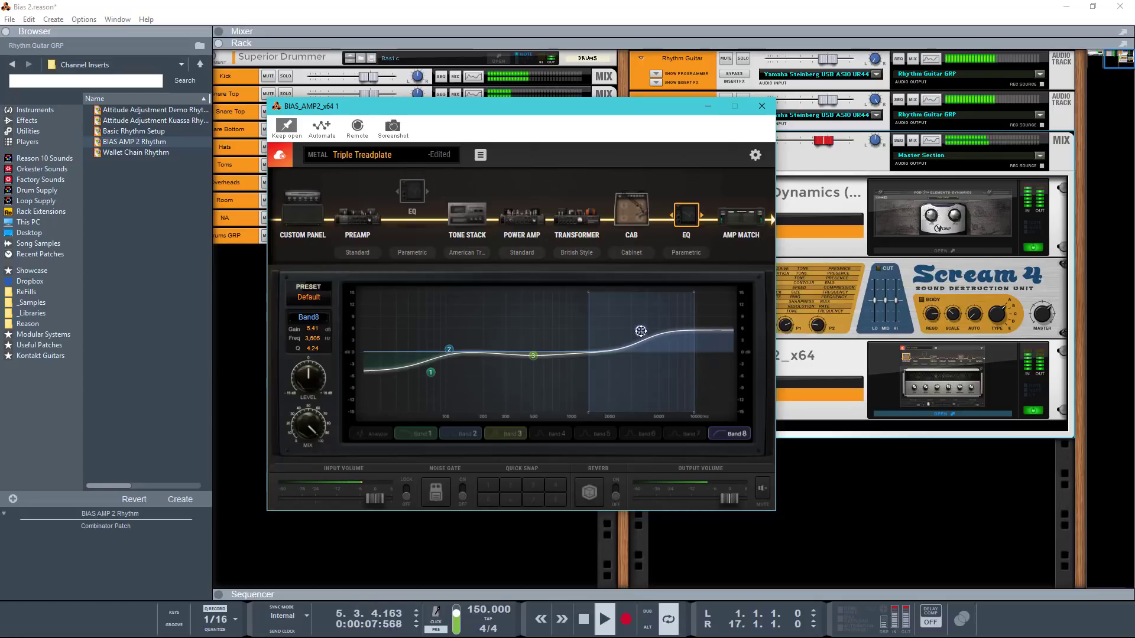
# Move the SM 57 microphone closer to the Treadplate cabinet, stop playback, and close the BIAS AMP 2 window.
pyautogui.click(630, 221)
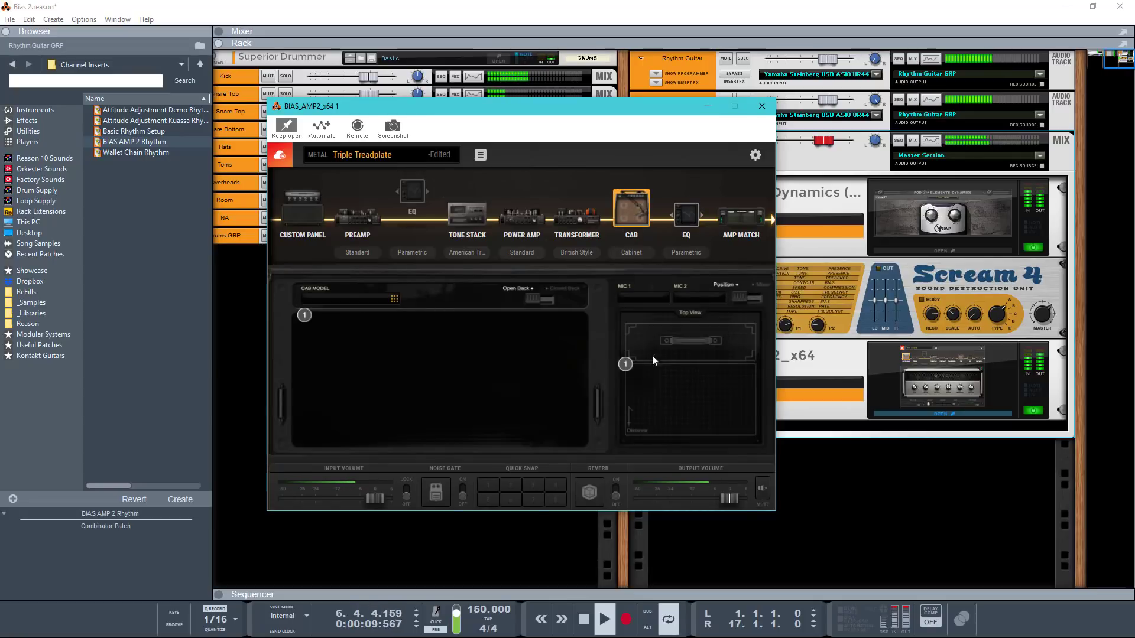
pyautogui.moveTo(695, 376); pyautogui.dragTo(694, 367)
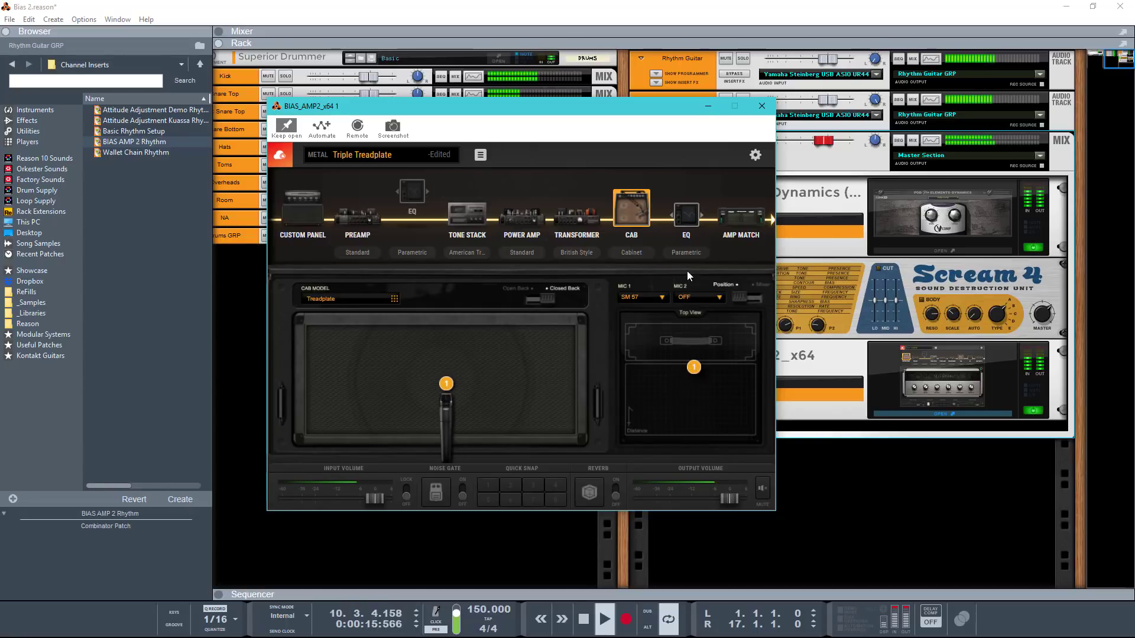
pyautogui.press('space')
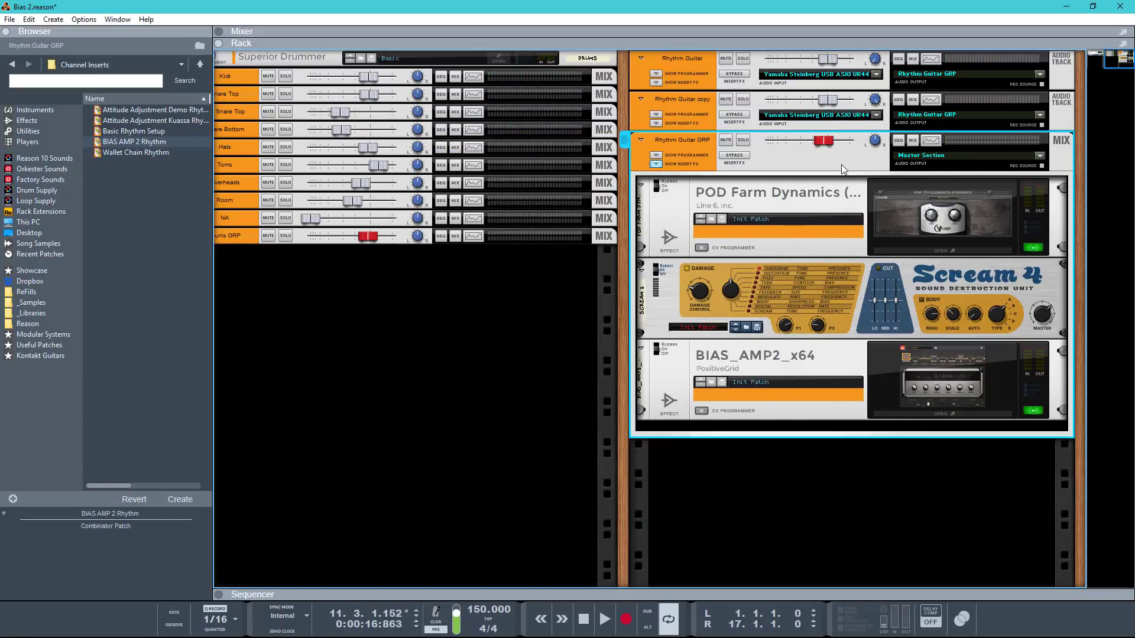
# Turn on Insert Pre in the signal path of the Rhythm Guitar GRP mixer channel.
pyautogui.click(913, 140)
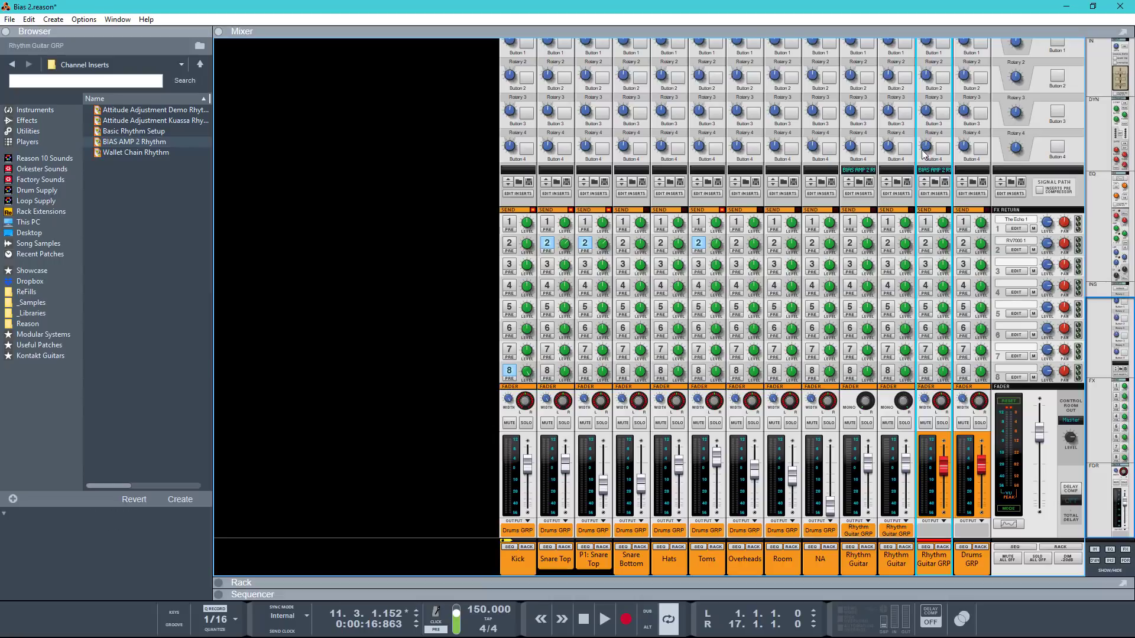
pyautogui.scroll(10, 914, 172)
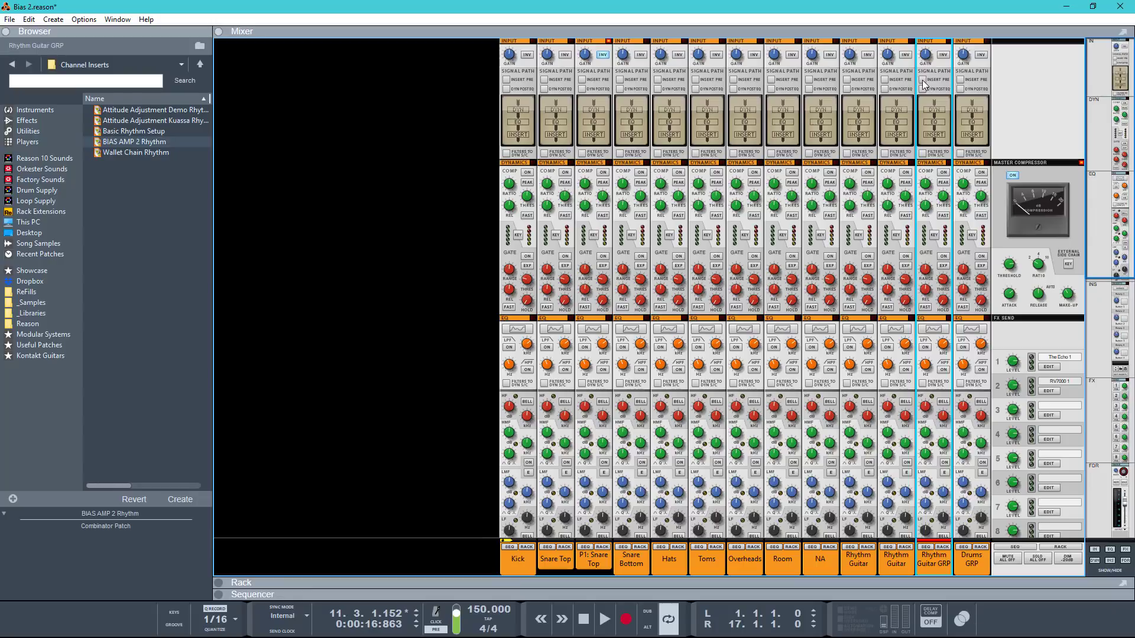
pyautogui.click(922, 80)
pyautogui.click(924, 81)
pyautogui.click(924, 80)
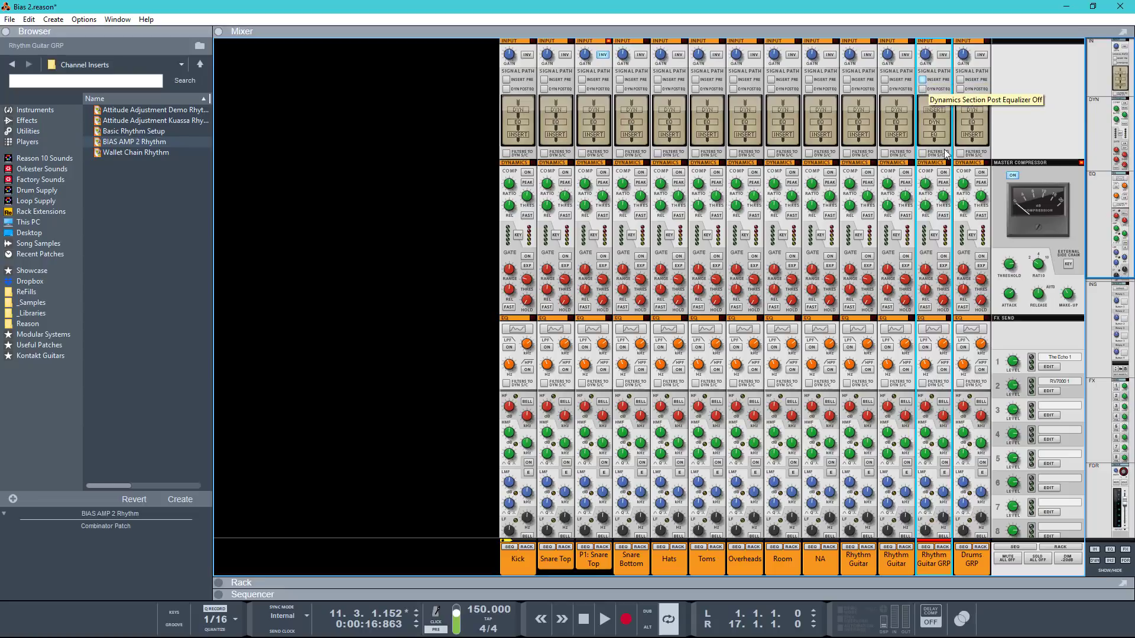
# Open the Spectrum EQ for Rhythm Guitar GRP, play the song, and turn on the high-pass filter.
pyautogui.click(934, 329)
pyautogui.press('space')
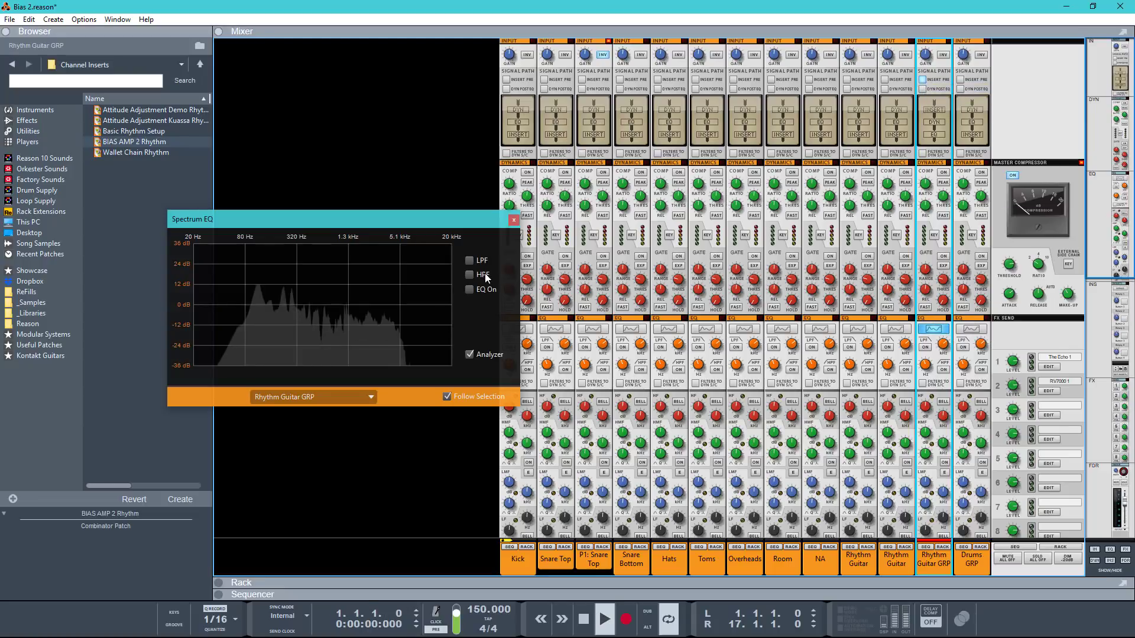
pyautogui.click(470, 274)
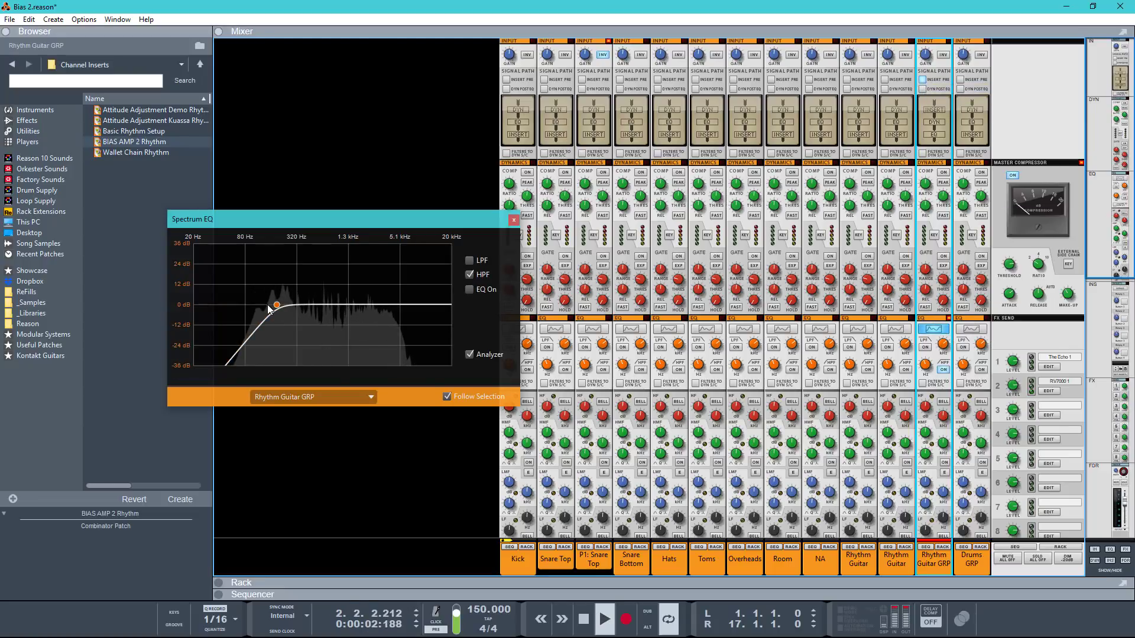
# Set the Rhythm Guitar GRP high-pass filter to about 120.5 Hz, enable the EQ, cut the low-mid band, and close the Spectrum EQ.
pyautogui.moveTo(276, 305); pyautogui.dragTo(261, 308)
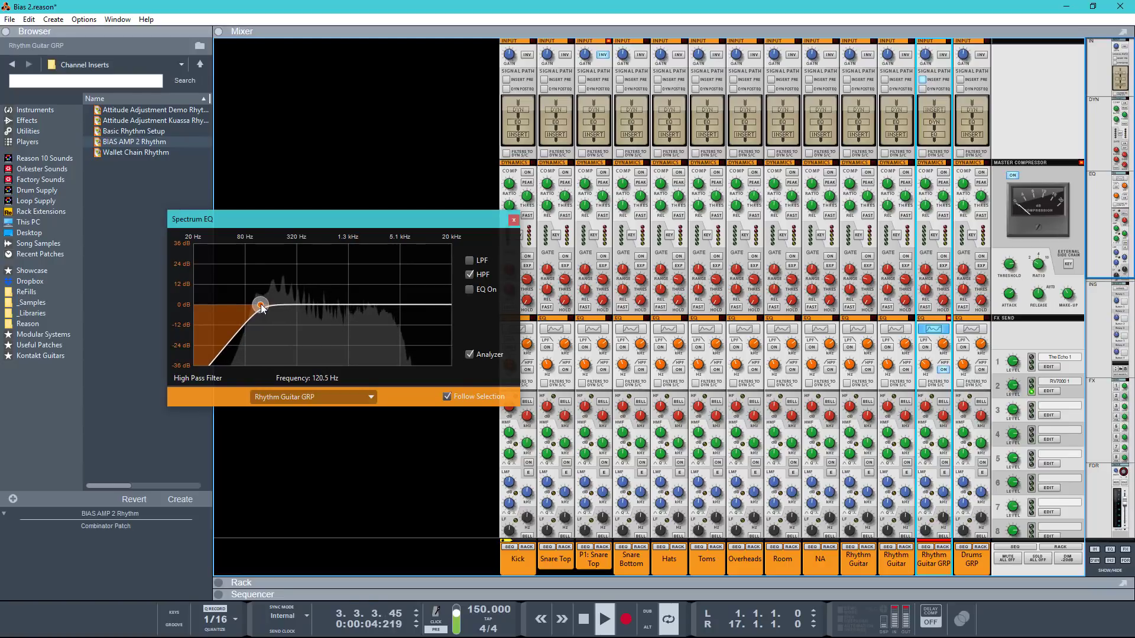
pyautogui.click(470, 289)
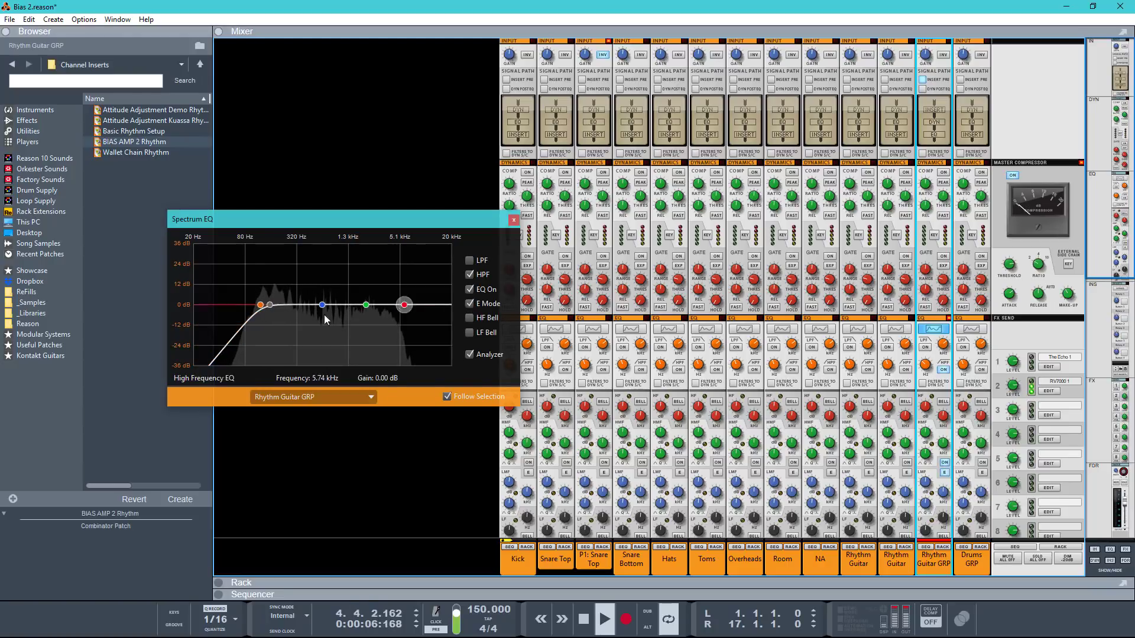
pyautogui.moveTo(322, 305)
pyautogui.mouseDown()
pyautogui.moveTo(332, 307)
pyautogui.moveTo(330, 294)
pyautogui.moveTo(330, 320)
pyautogui.mouseUp()
pyautogui.click(514, 220)
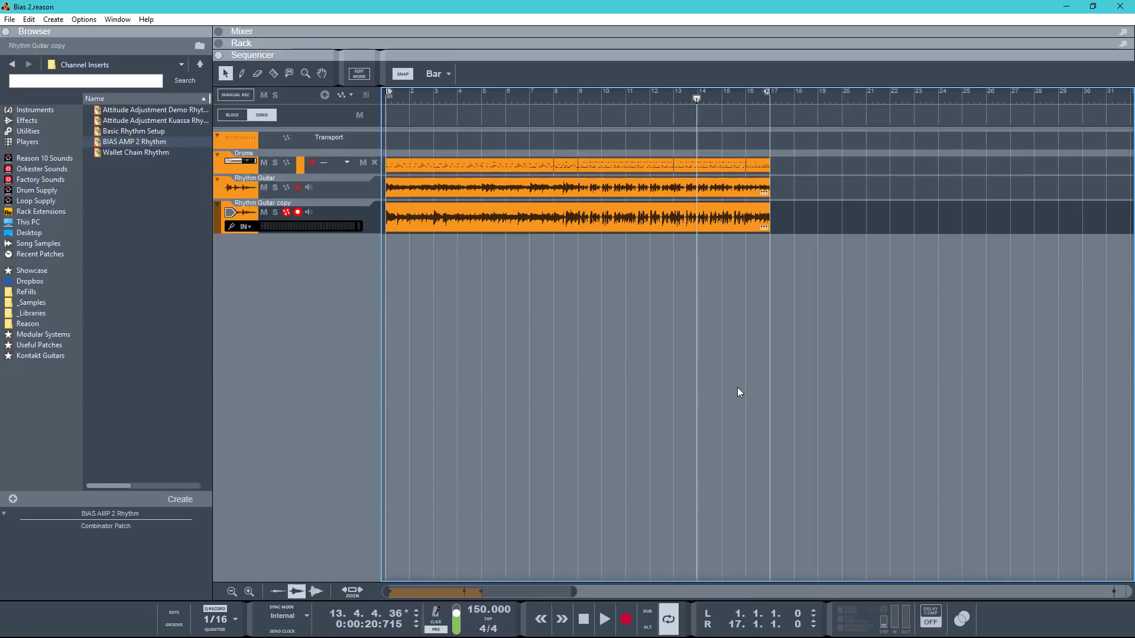
# Split both Rhythm Guitar clips at bar 9 and rearrange the clips to create an eight-bar guitar-only intro before the drums.
pyautogui.press('r')
pyautogui.click(580, 189)
pyautogui.click(581, 214)
pyautogui.press('q')
pyautogui.moveTo(801, 229); pyautogui.dragTo(655, 160)
pyautogui.click(533, 235)
pyautogui.moveTo(557, 223); pyautogui.dragTo(465, 232)
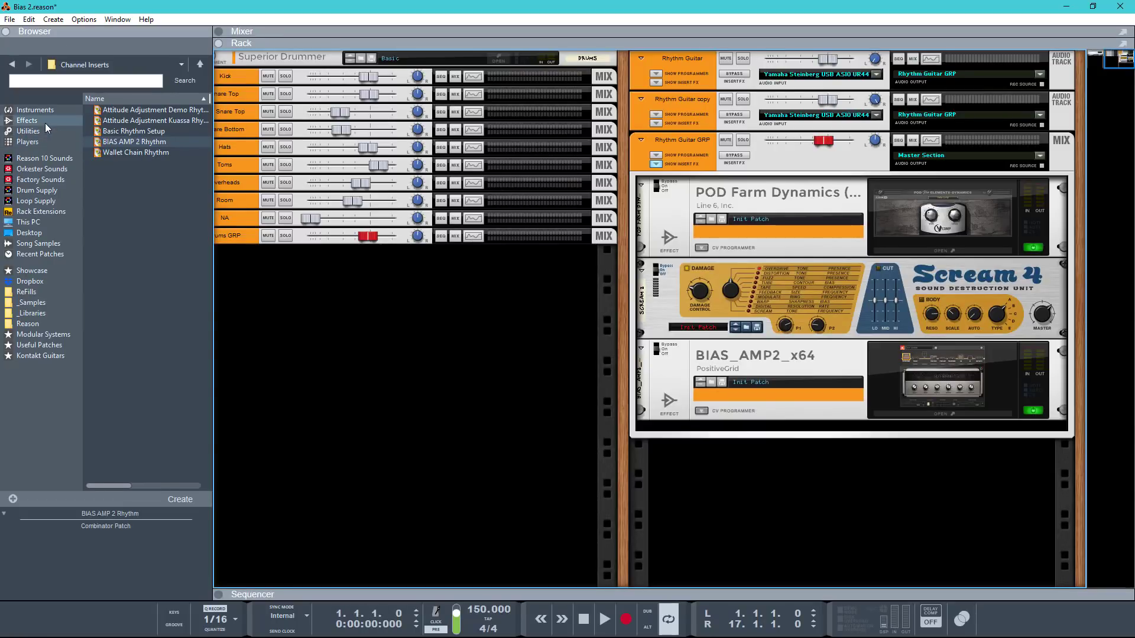
# Add an ECF-42 Envelope Controlled Filter below BIAS AMP 2 in the Rhythm Guitar GRP insert chain.
pyautogui.click(45, 123)
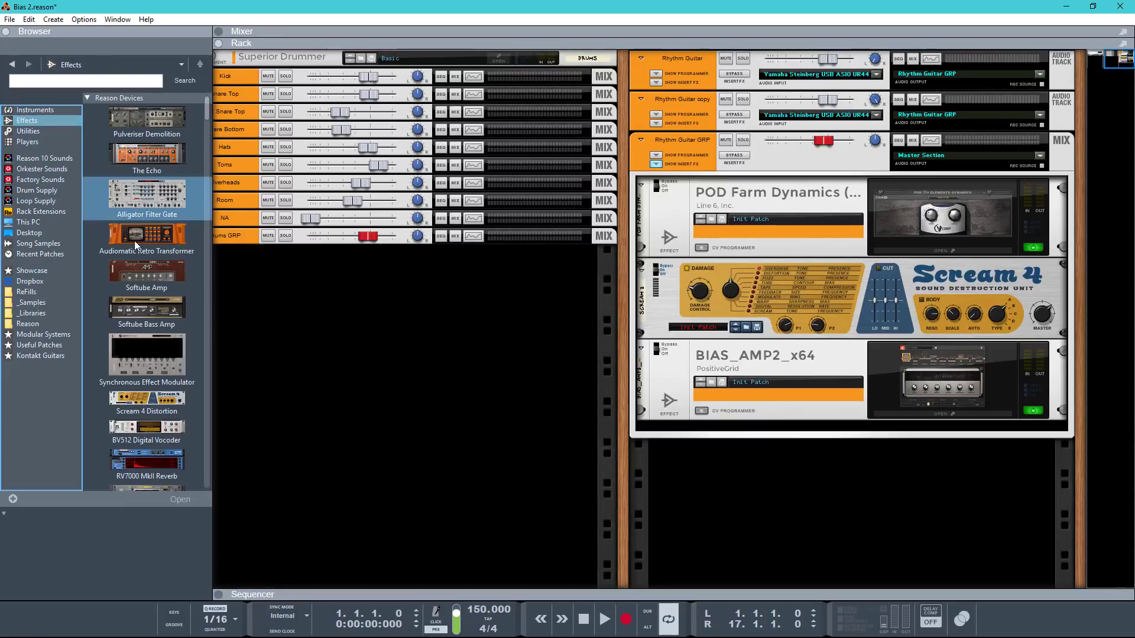
pyautogui.scroll(-6, 135, 319)
pyautogui.scroll(-1, 144, 324)
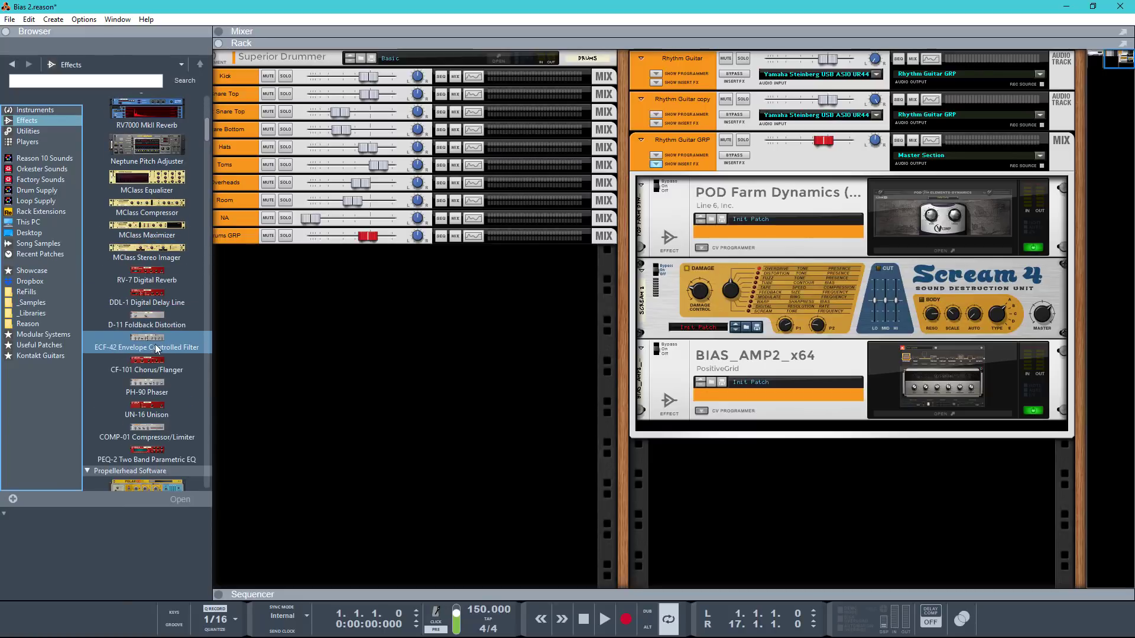
pyautogui.moveTo(147, 345); pyautogui.dragTo(748, 434)
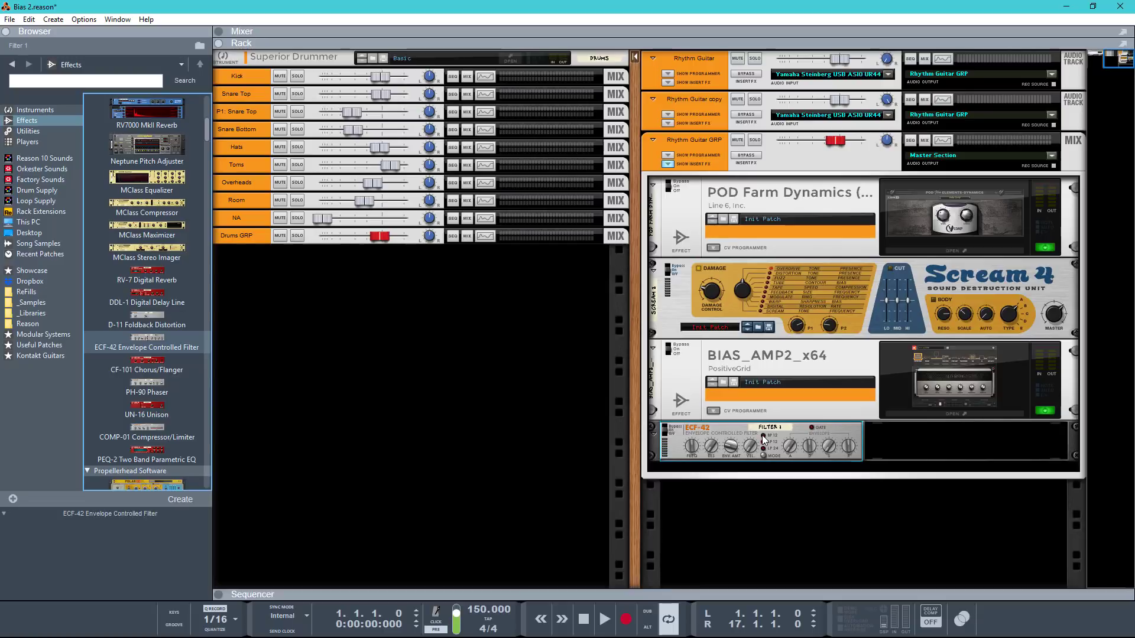
# Set the ECF-42 to its BP 12 mode and adjust its frequency while the guitars play.
pyautogui.click(762, 436)
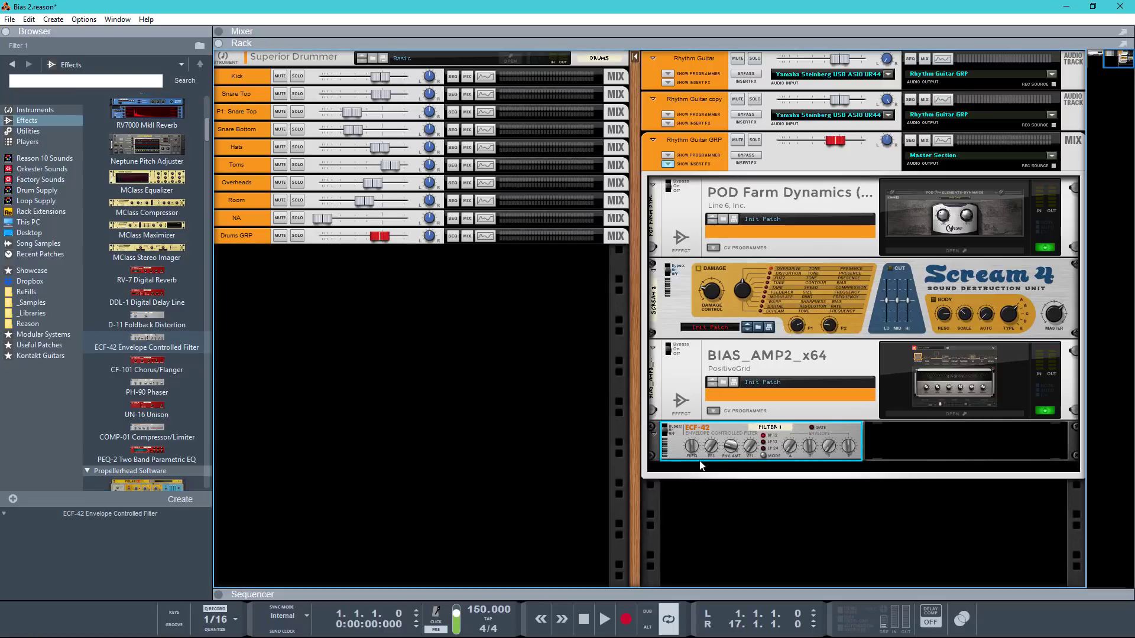
pyautogui.press('space')
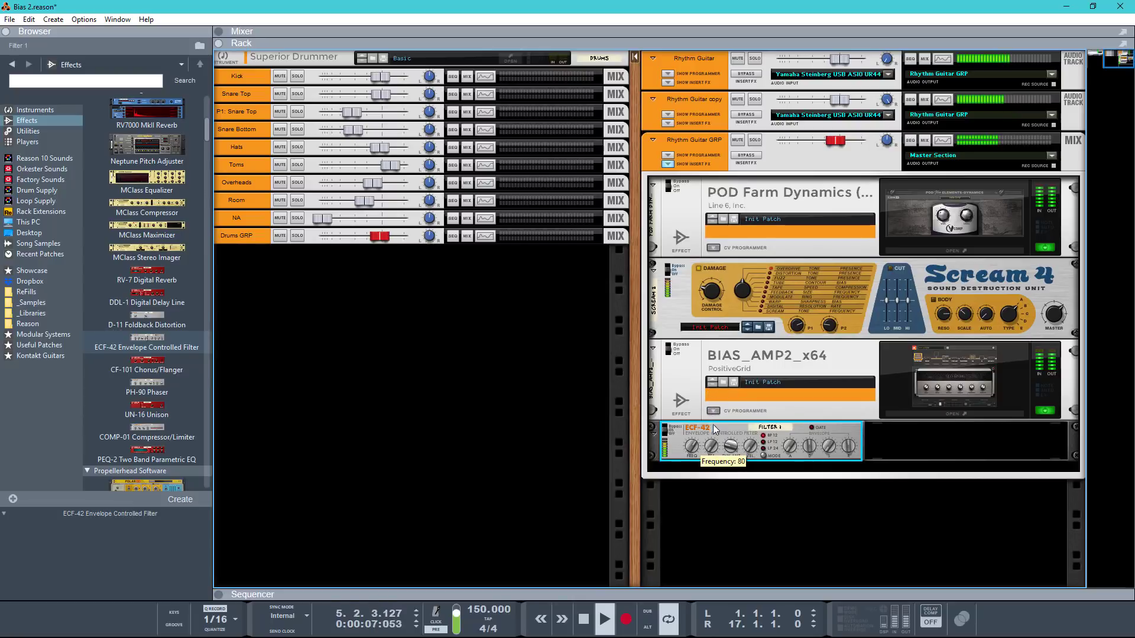
pyautogui.moveTo(715, 430); pyautogui.dragTo(715, 442)
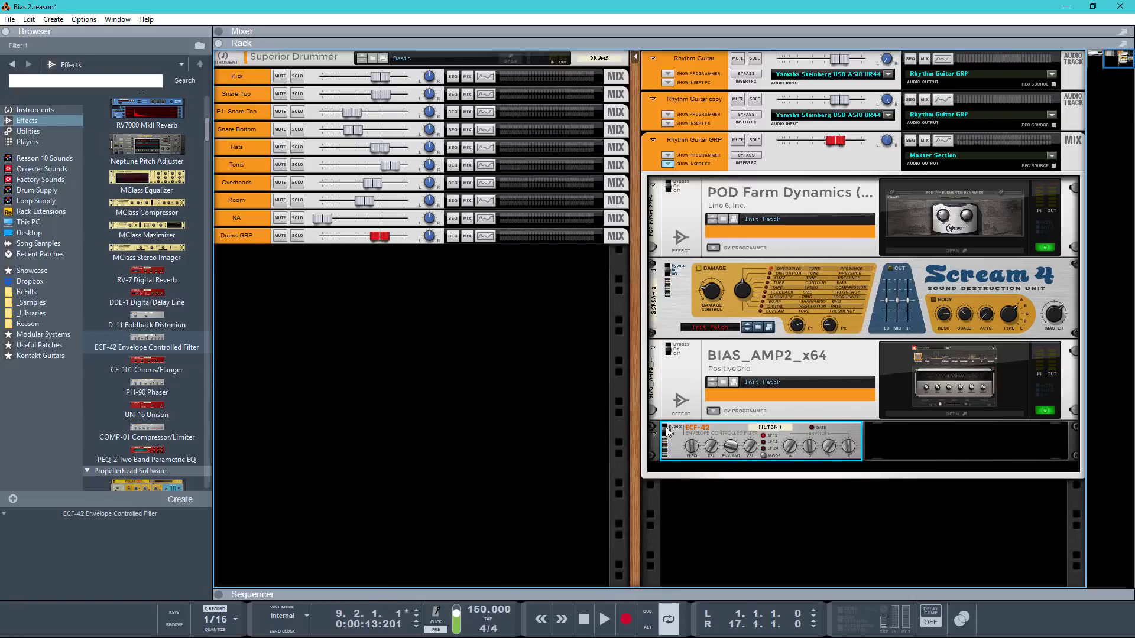
# Switch the ECF-42 off, create an Enabled automation clip covering the first eight bars, and set its value to 1.
pyautogui.click(665, 433)
pyautogui.keyDown('alt'); pyautogui.click(664, 429); pyautogui.keyUp('alt')
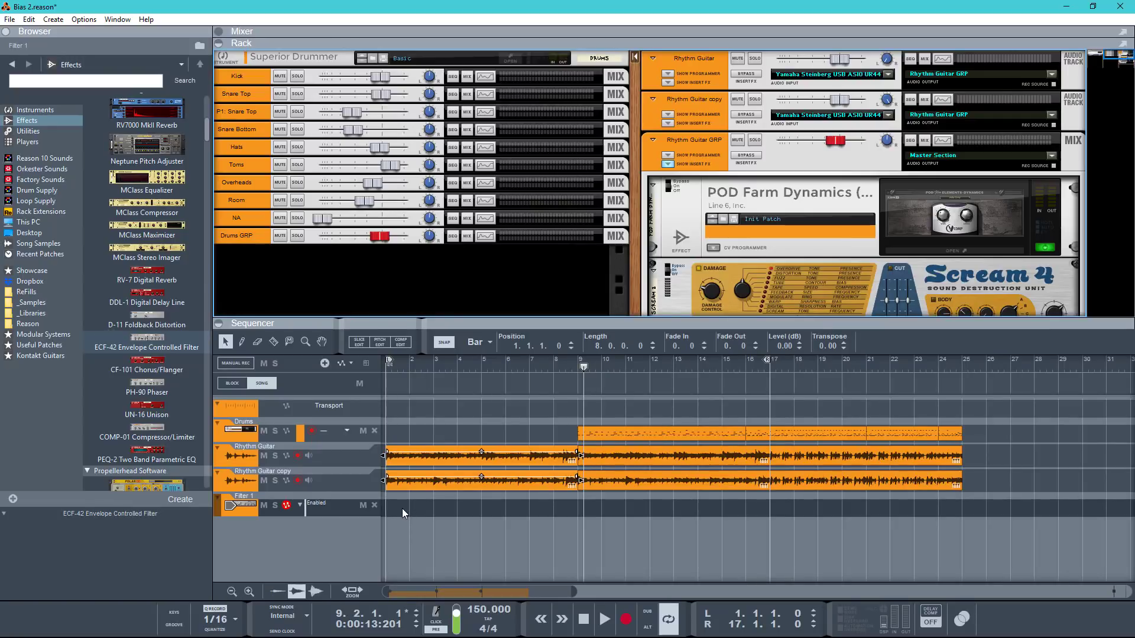
pyautogui.moveTo(402, 508); pyautogui.dragTo(558, 506)
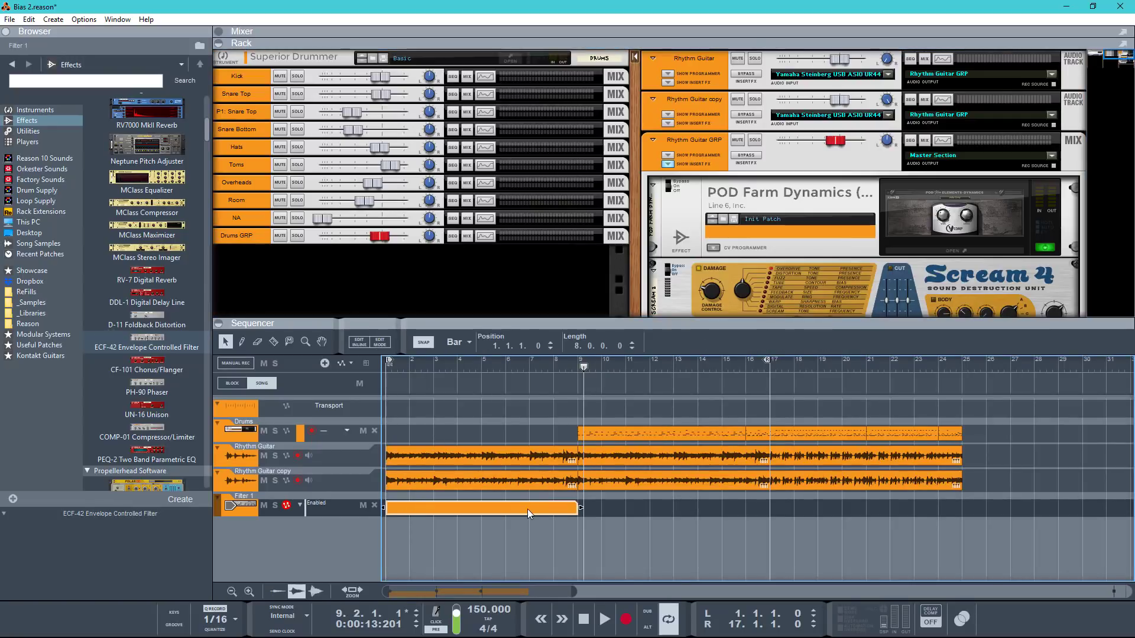
pyautogui.doubleClick(527, 509)
pyautogui.click(388, 534)
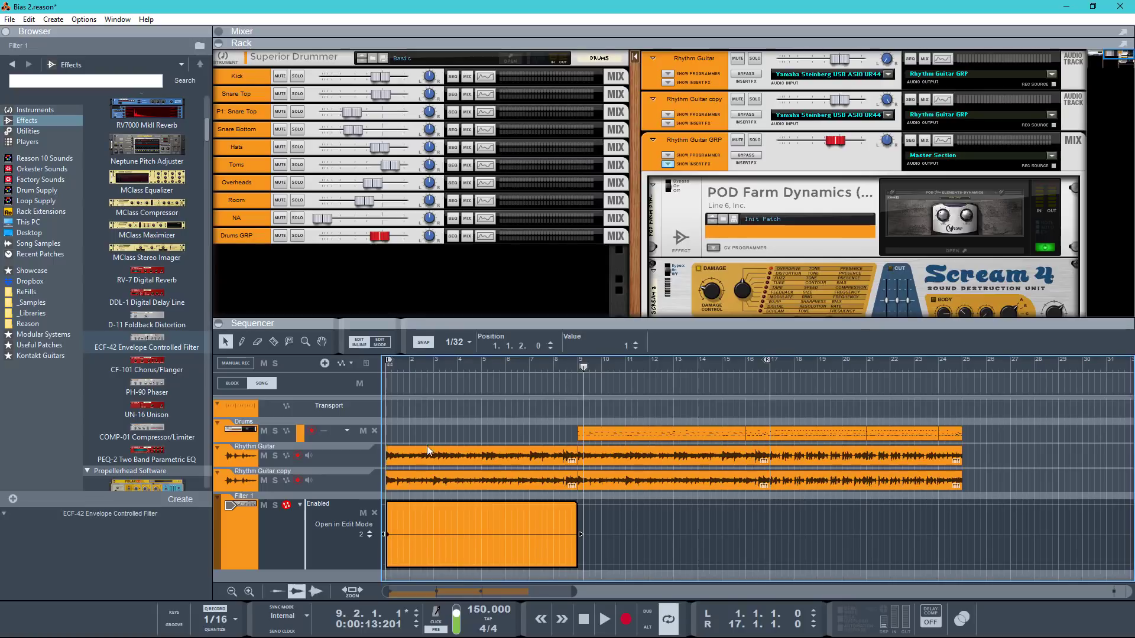
# Create a Frequency automation lane for the ECF-42 and map the frequency knob to a hardware control with Remote Override Mapping.
pyautogui.scroll(-3, 709, 248)
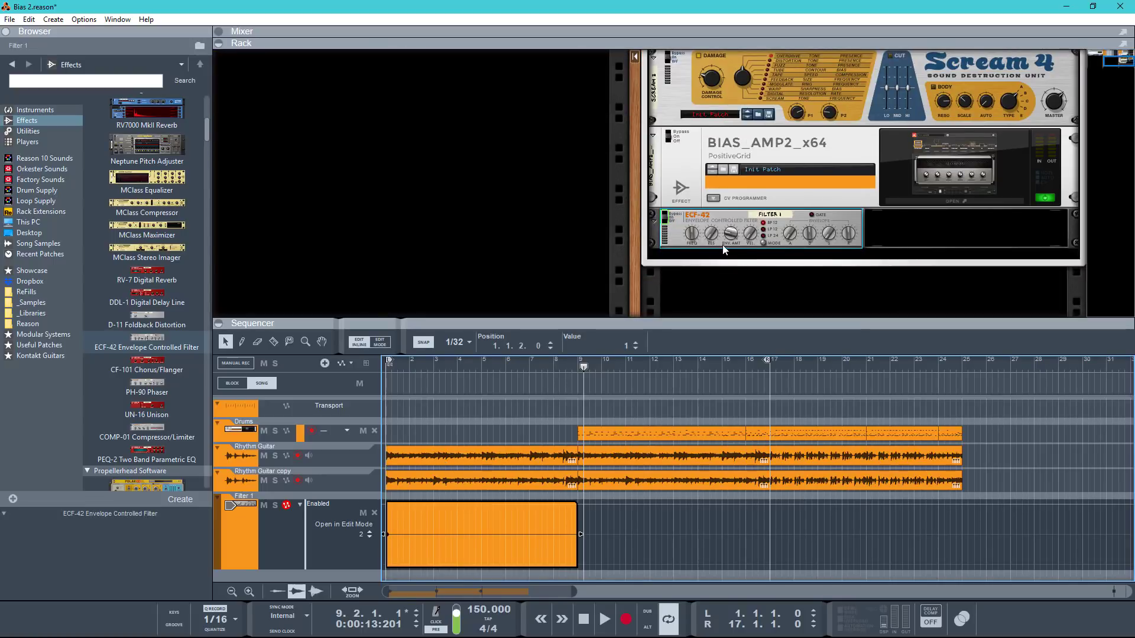
pyautogui.keyDown('alt'); pyautogui.click(692, 234); pyautogui.keyUp('alt')
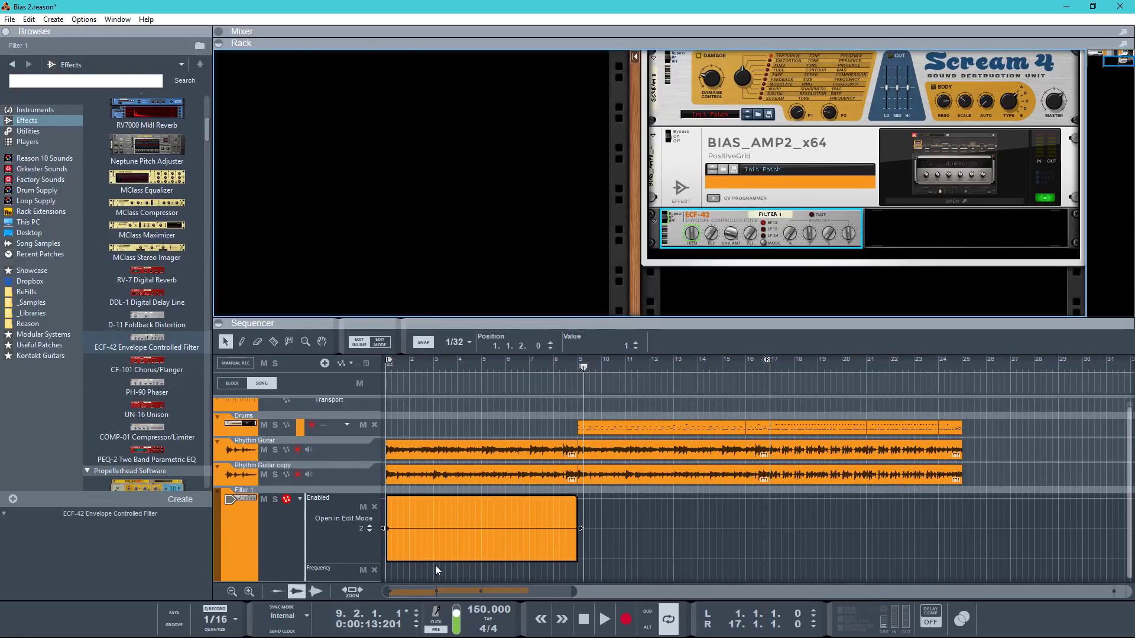
pyautogui.moveTo(690, 238)
pyautogui.rightClick(693, 238)
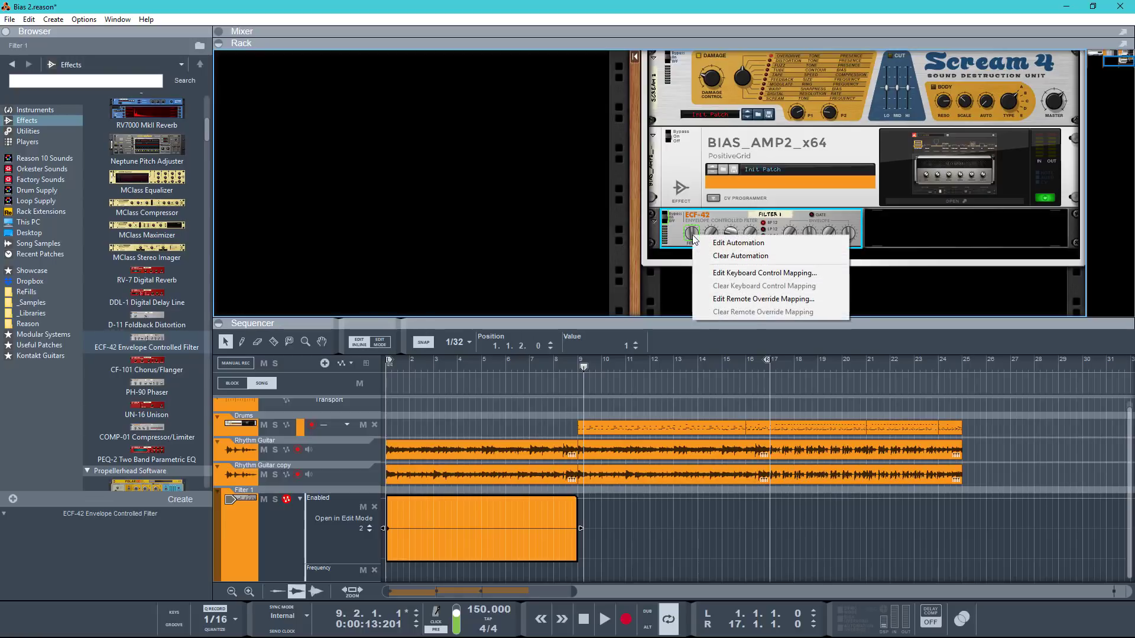
pyautogui.click(725, 299)
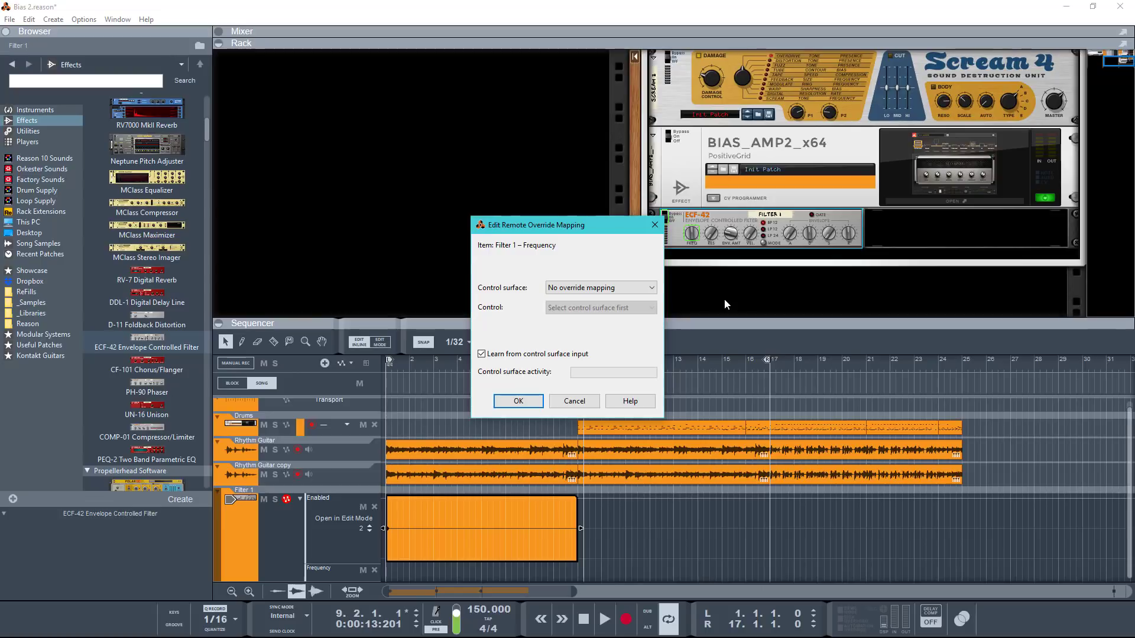
pyautogui.click(524, 402)
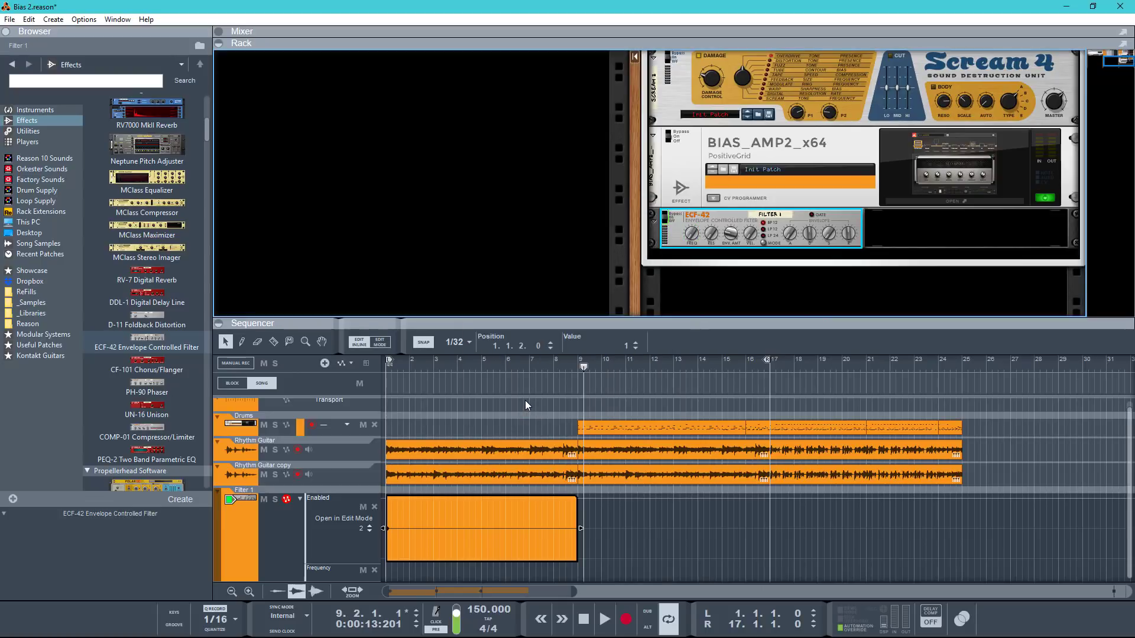
# Record a filter frequency sweep over the eight-bar intro from the start of the song, and stop at bar 9.
pyautogui.hotkey('shift', 'Return')
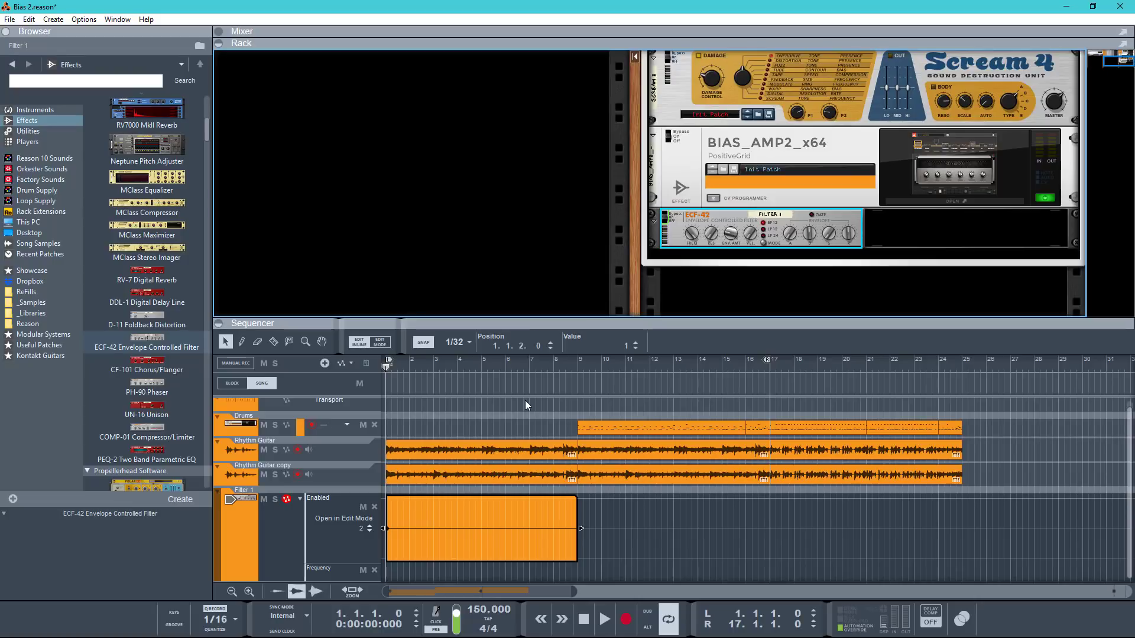
pyautogui.hotkey('ctrl', 'Return')
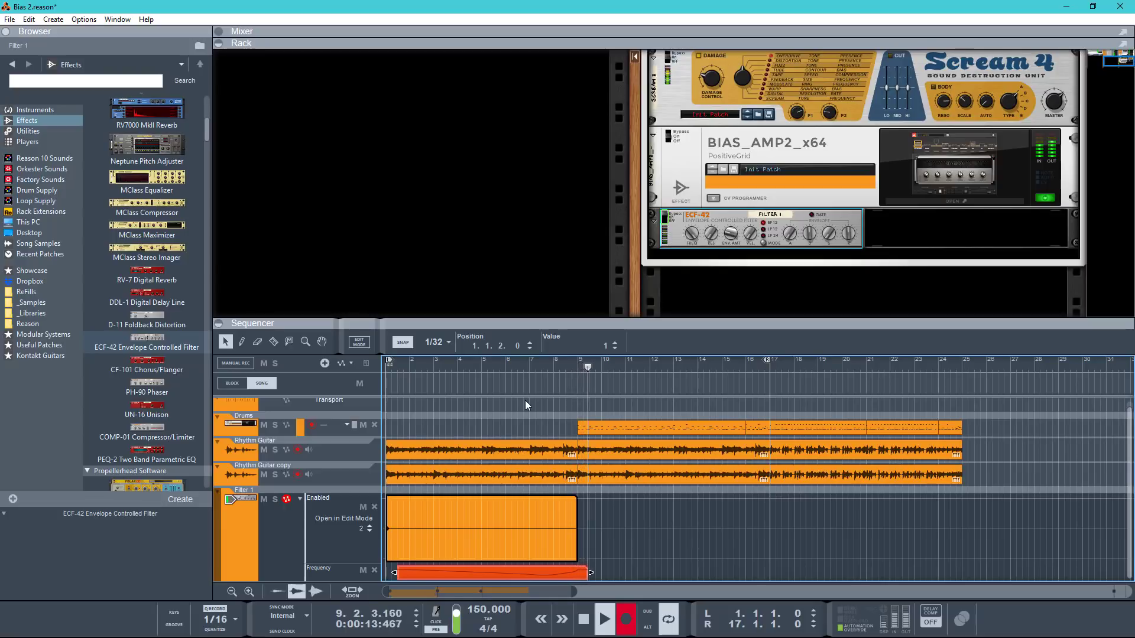
pyautogui.press('space')
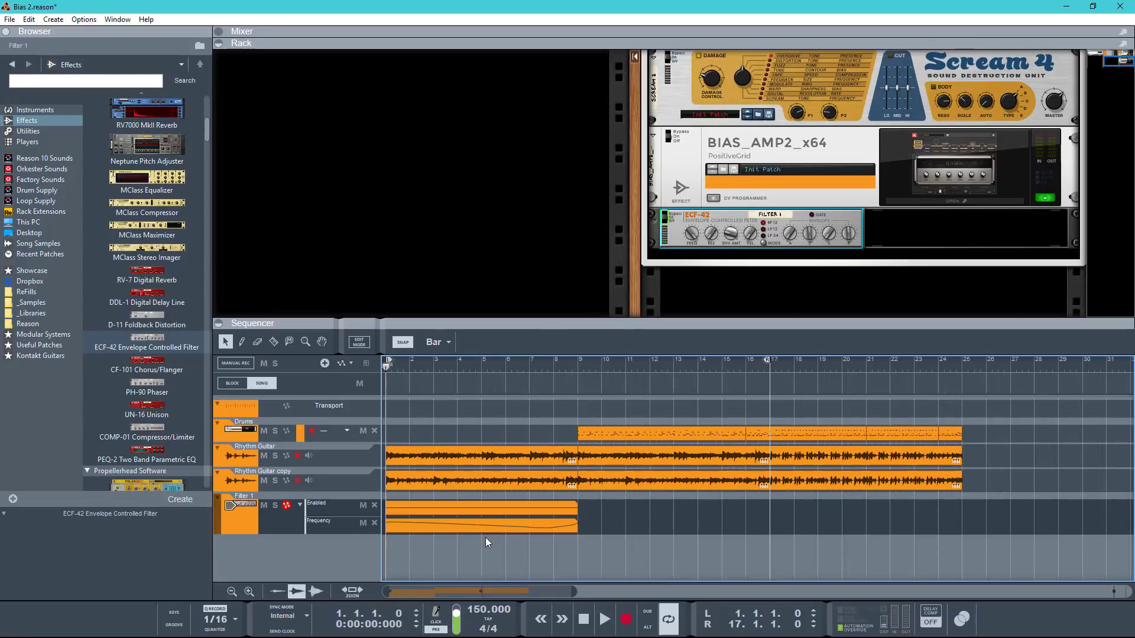
# Automate the stereo width of Rhythm Guitar GRP with an eight-bar clip over the intro at a value of 16.
pyautogui.press('F5')
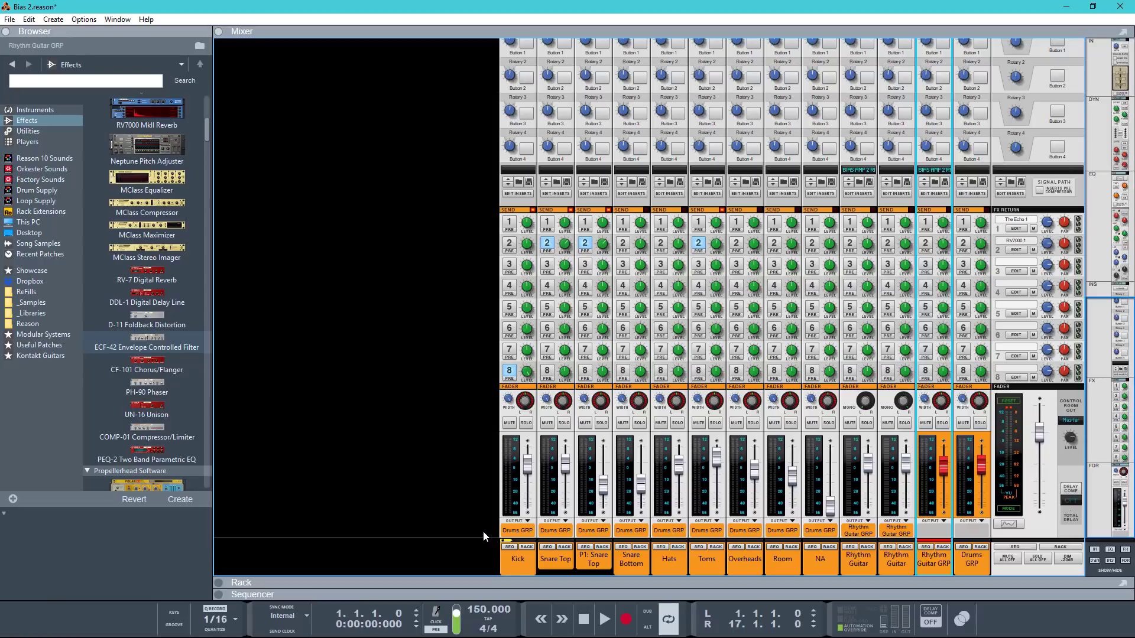
pyautogui.keyDown('alt'); pyautogui.click(925, 402); pyautogui.keyUp('alt')
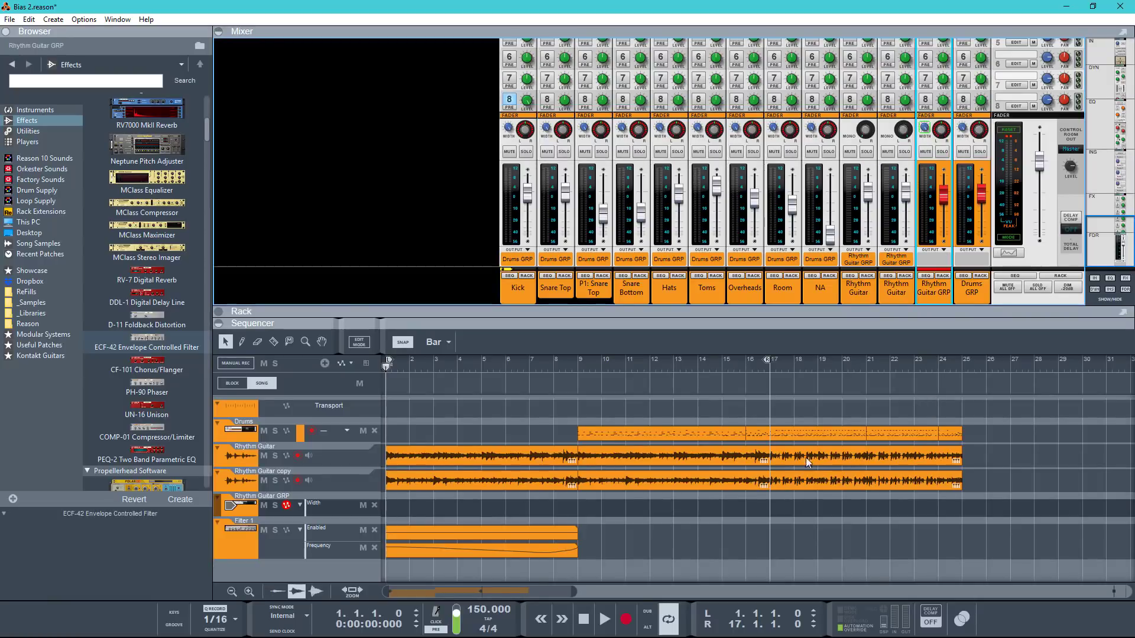
pyautogui.moveTo(389, 511)
pyautogui.mouseDown()
pyautogui.moveTo(557, 513)
pyautogui.moveTo(547, 509)
pyautogui.mouseUp()
pyautogui.doubleClick(547, 509)
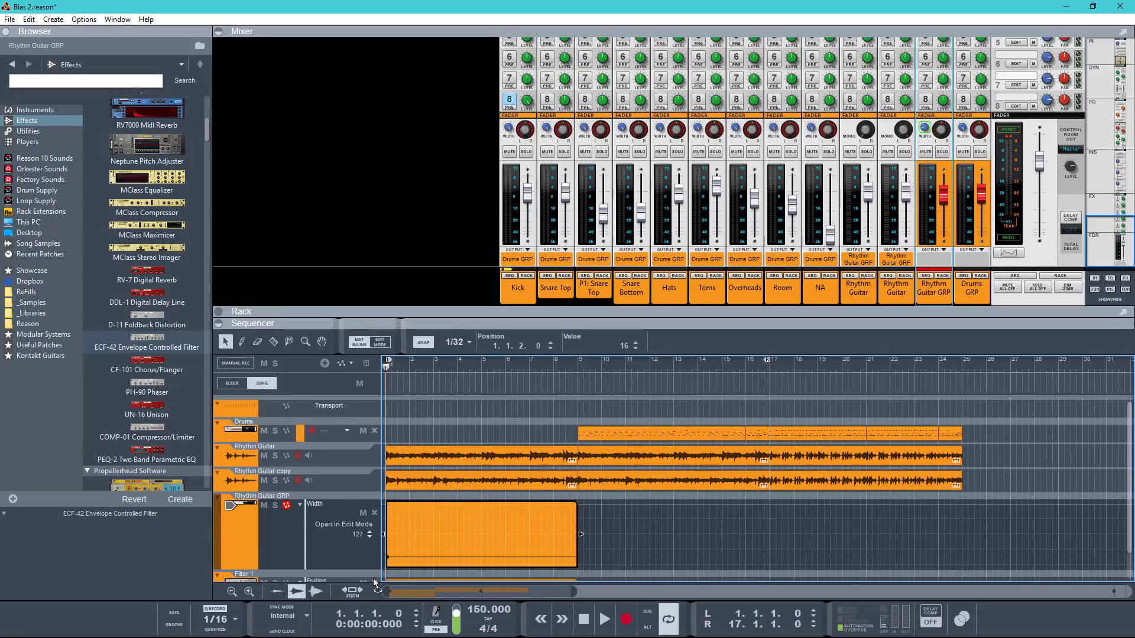
pyautogui.scroll(-1, 508, 442)
pyautogui.press('Escape')
# Play the song through the intro and set the loop locators to bars 17 and 25.
pyautogui.press('space')
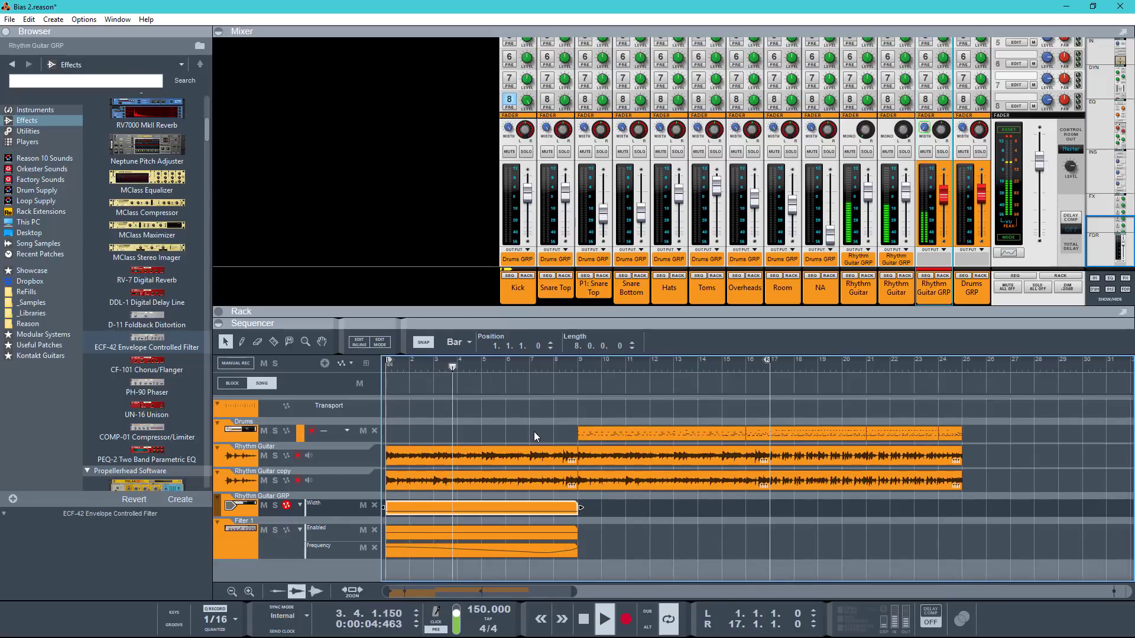
pyautogui.click(587, 504)
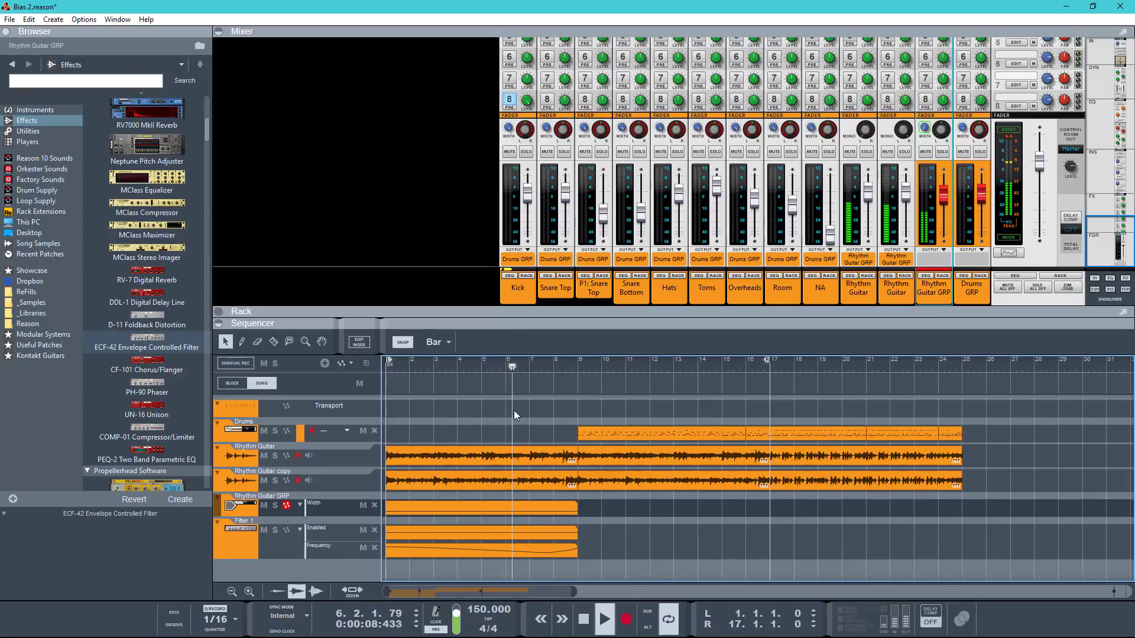
pyautogui.moveTo(764, 354); pyautogui.dragTo(962, 371)
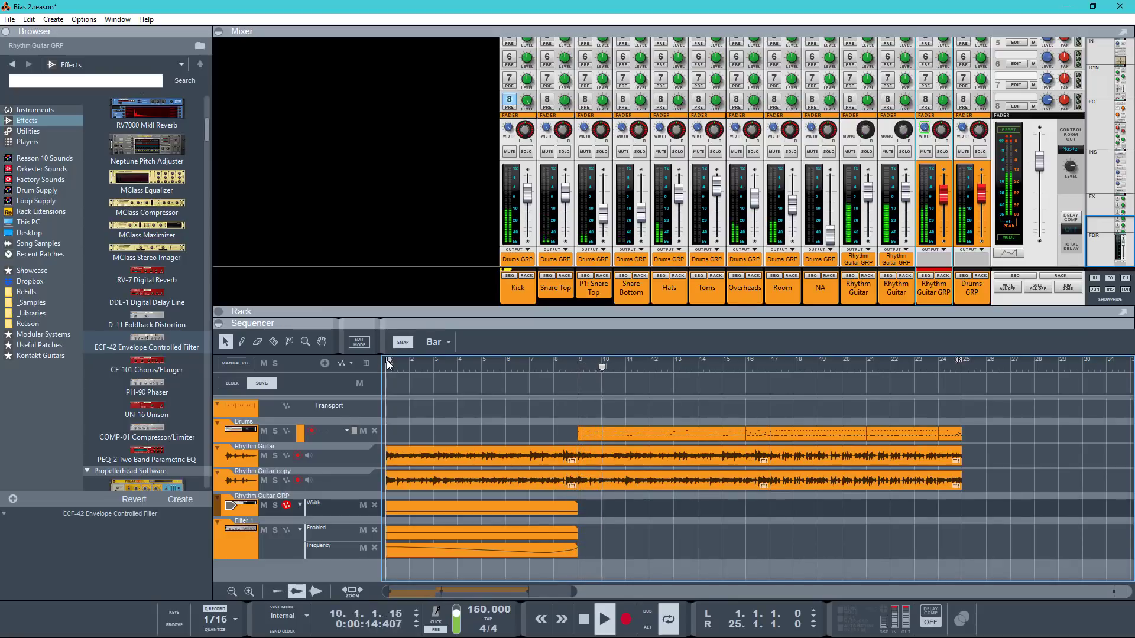
pyautogui.moveTo(388, 362); pyautogui.dragTo(547, 365)
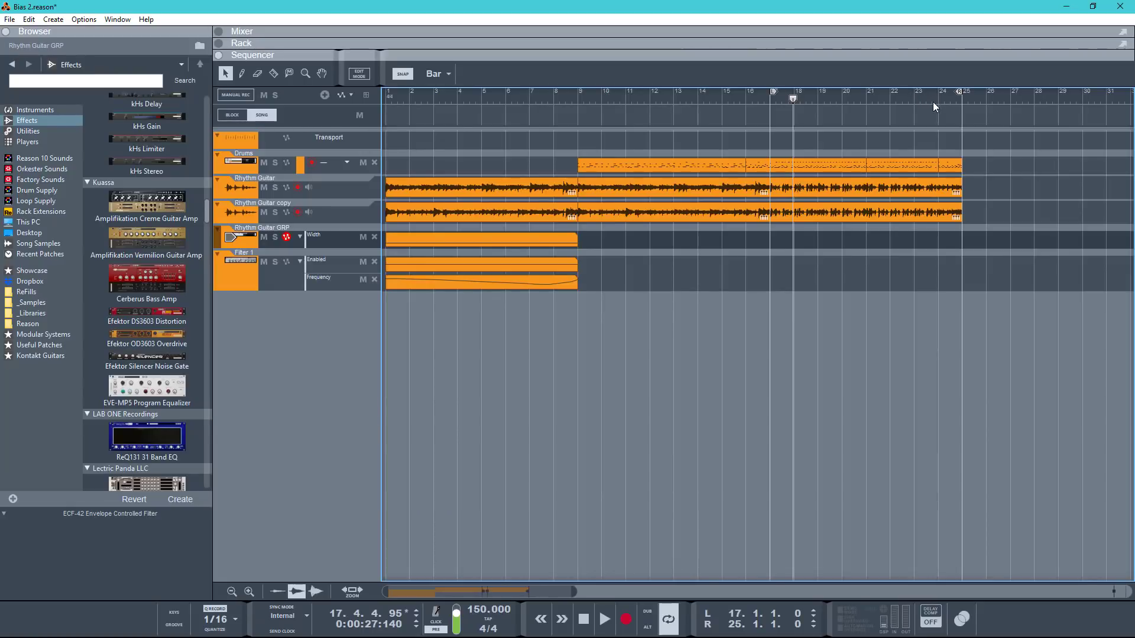
# Play from bar 24 to hear the end of the looped section, and stop playback.
pyautogui.click(940, 99)
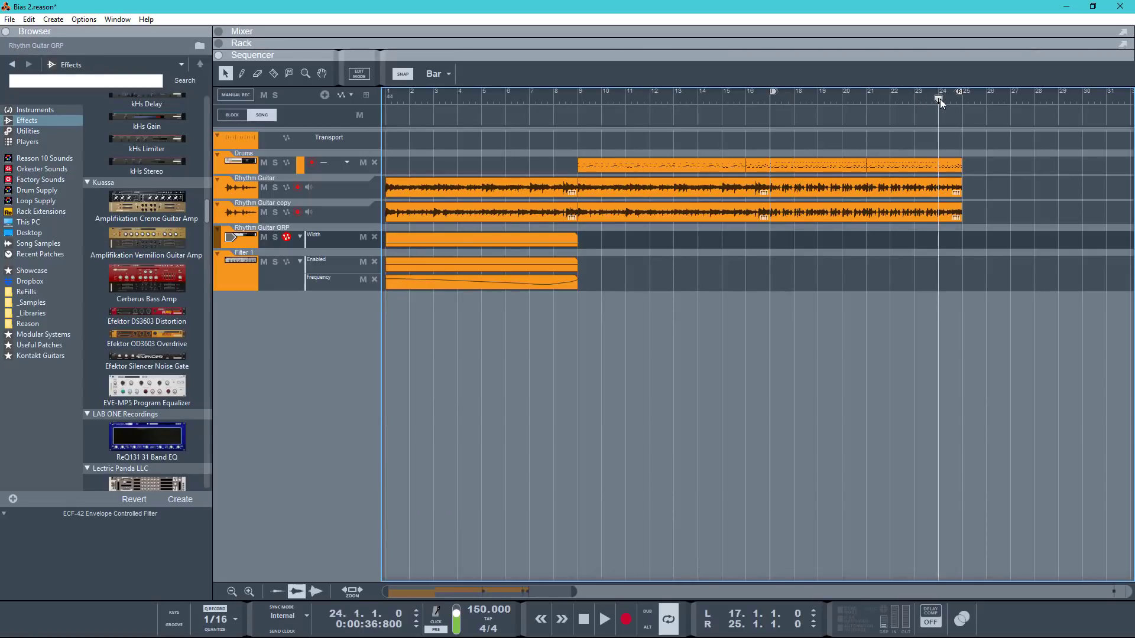
pyautogui.press('space')
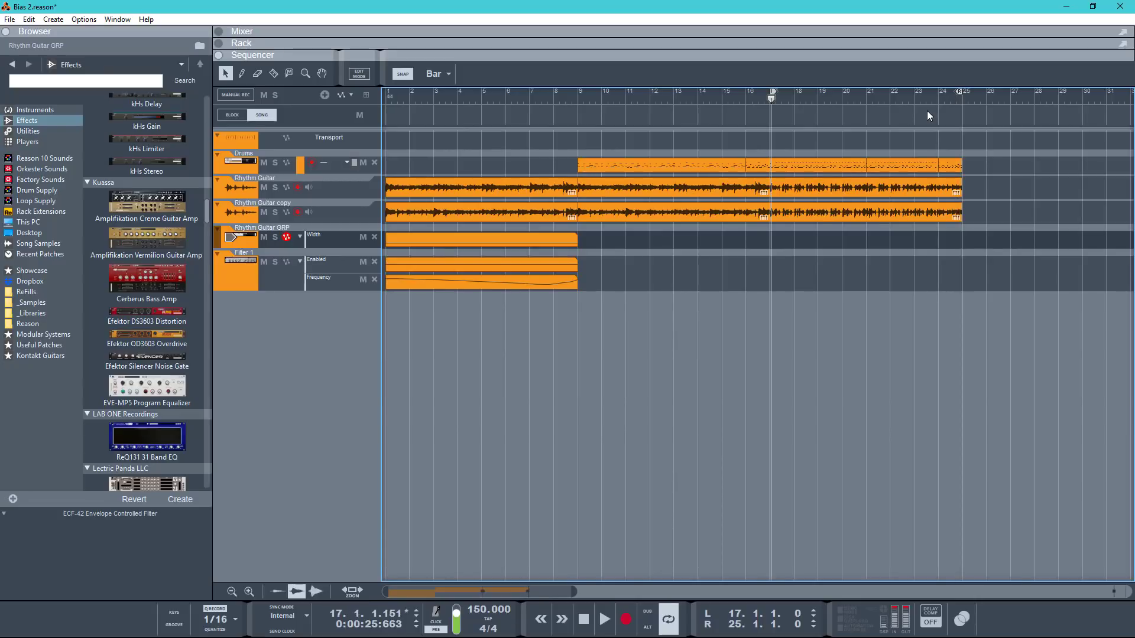
pyautogui.press('space')
# Search the effects for "pod" and insert POD Farm Wahs (x64) between POD Farm Dynamics and Scream 4 in the rack.
pyautogui.press('F6')
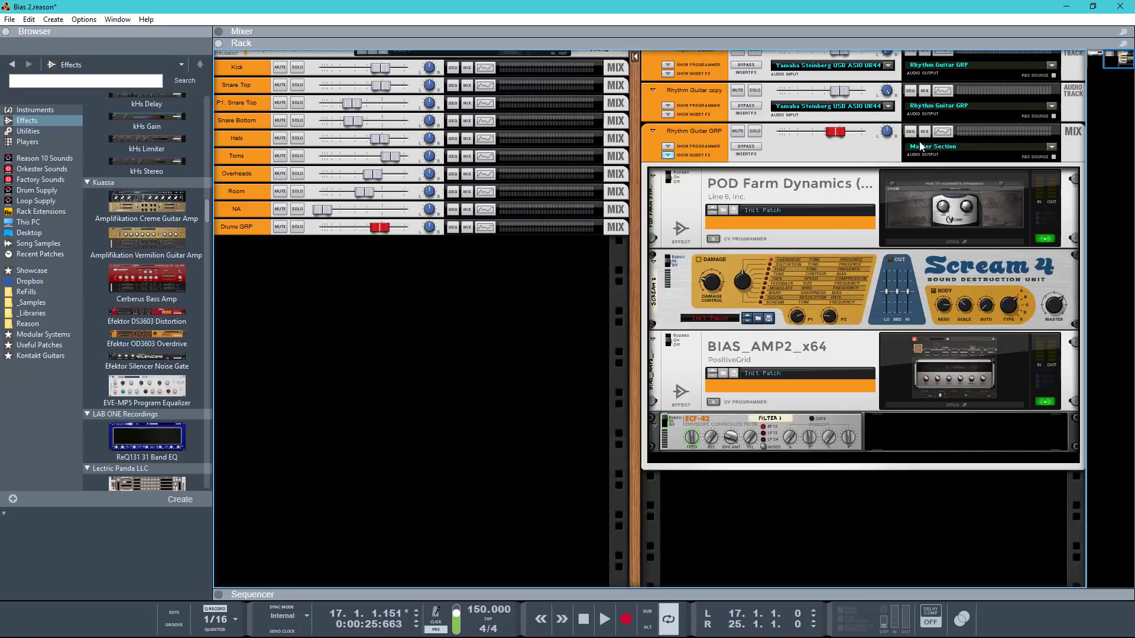
pyautogui.click(113, 84)
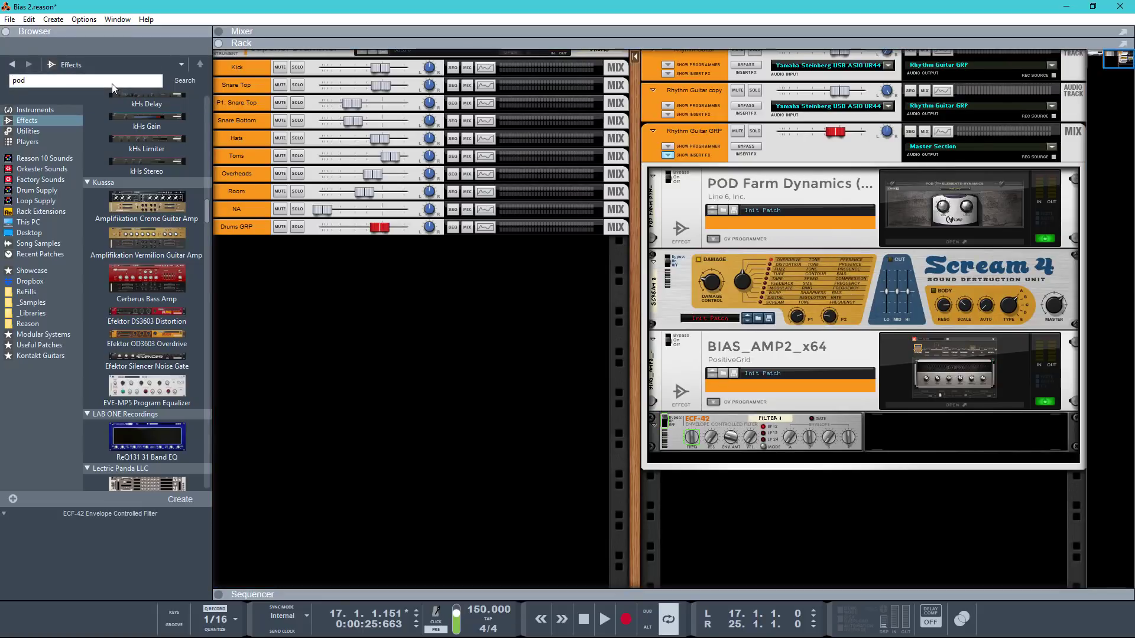
pyautogui.press('Return')
pyautogui.moveTo(119, 460)
pyautogui.mouseDown()
pyautogui.moveTo(585, 234)
pyautogui.moveTo(757, 246)
pyautogui.moveTo(745, 254)
pyautogui.mouseUp()
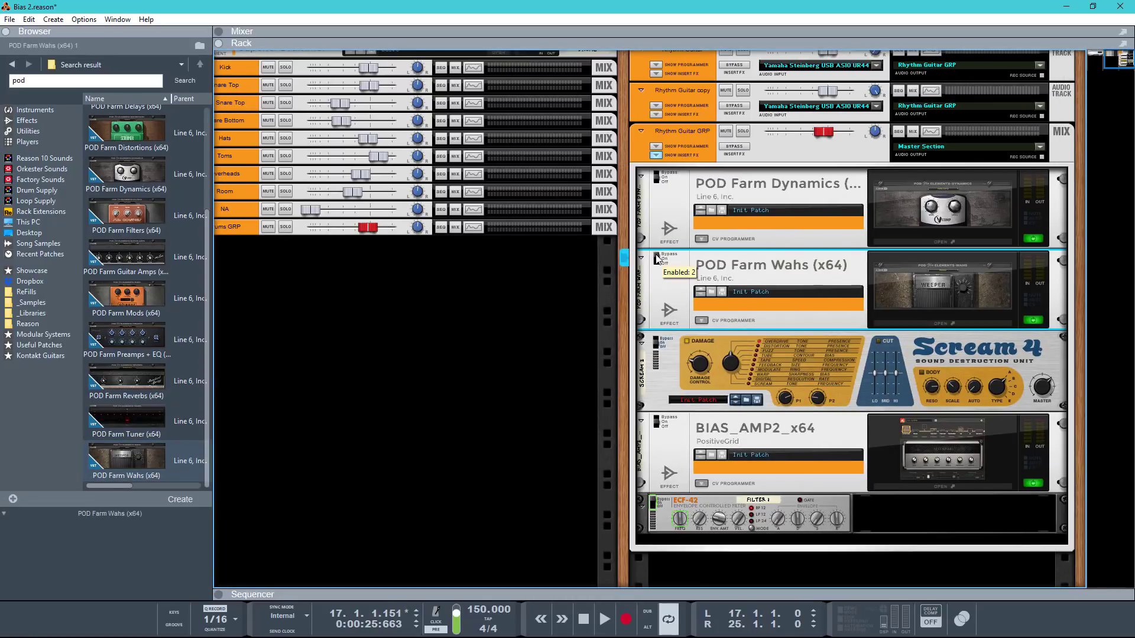
# Automate the Enabled state of POD Farm Wahs with a one-bar clip at bar 24 and move the left locator to bar 24.
pyautogui.keyDown('alt'); pyautogui.click(656, 258); pyautogui.keyUp('alt')
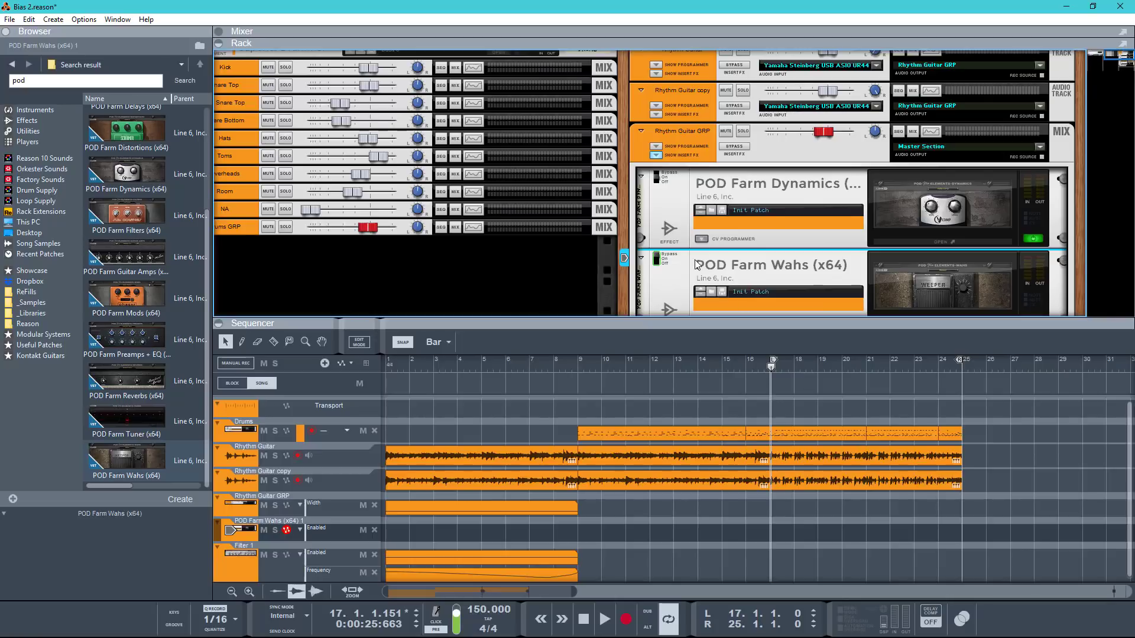
pyautogui.click(646, 536)
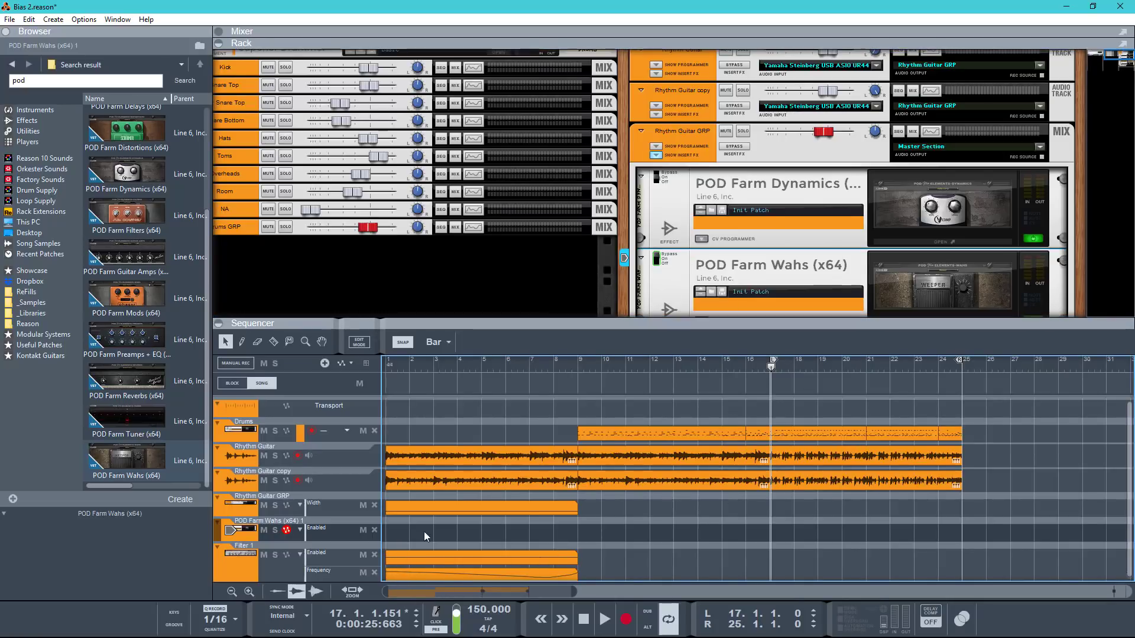
pyautogui.click(399, 558)
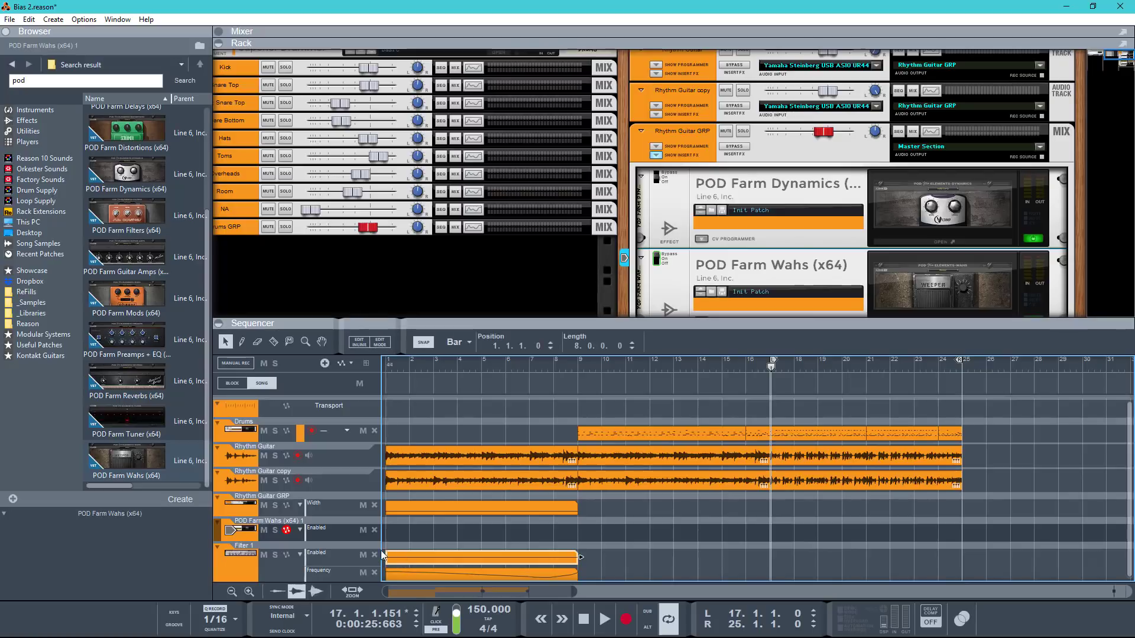
pyautogui.moveTo(565, 550); pyautogui.dragTo(938, 532)
pyautogui.keyDown('ctrl'); pyautogui.click(938, 364); pyautogui.keyUp('ctrl')
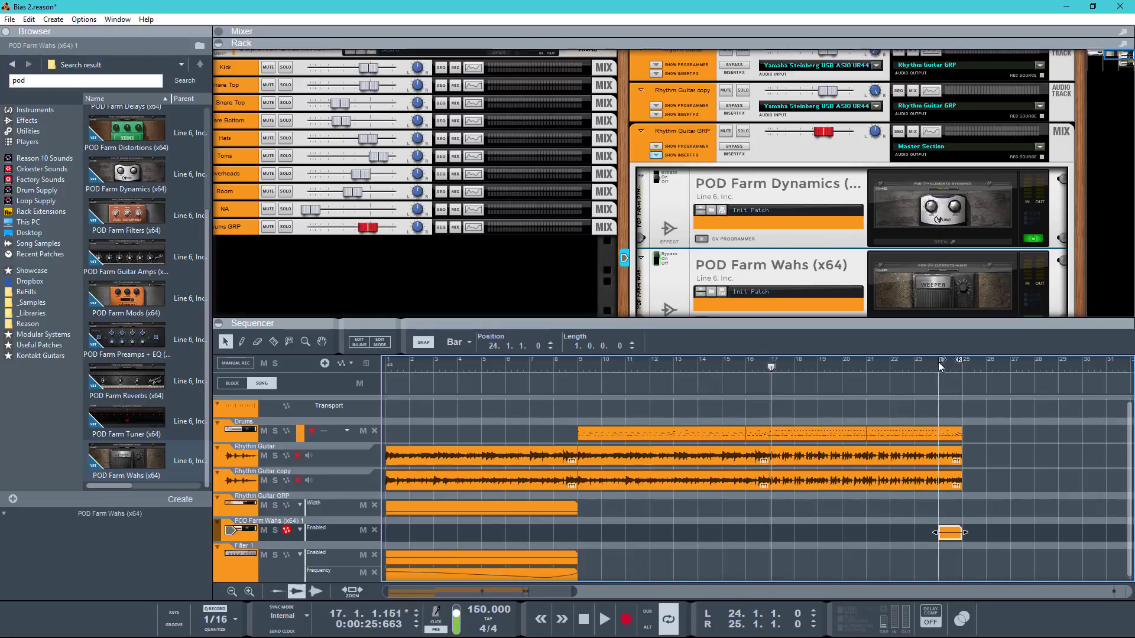
# Add an automation lane for the Pedal Pos parameter of POD Farm Wahs.
pyautogui.click(933, 283)
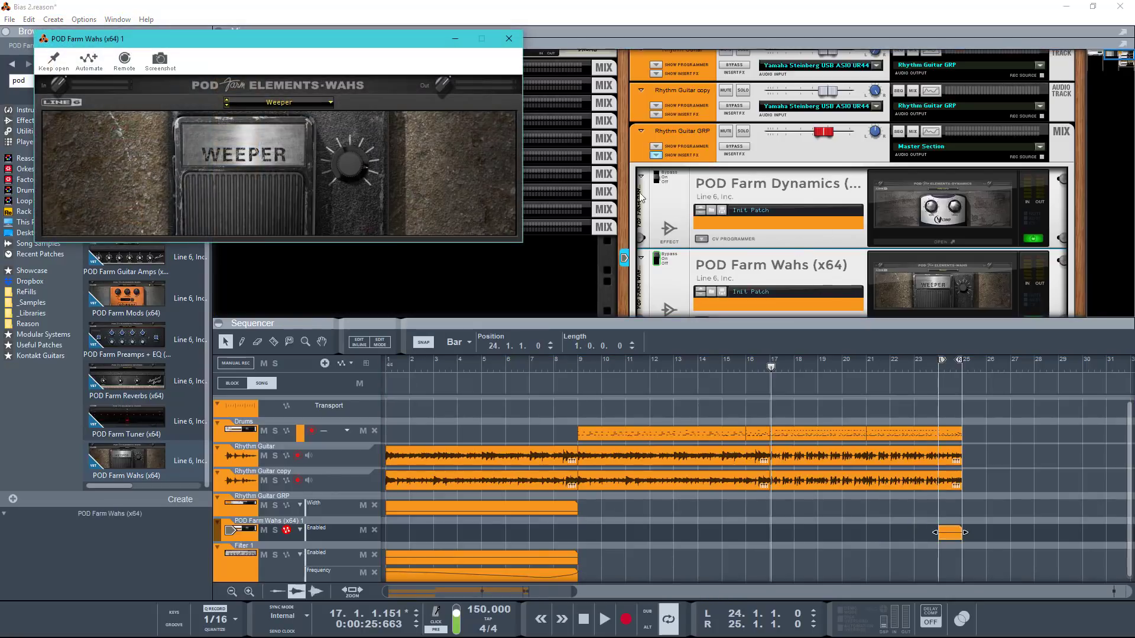
pyautogui.click(89, 59)
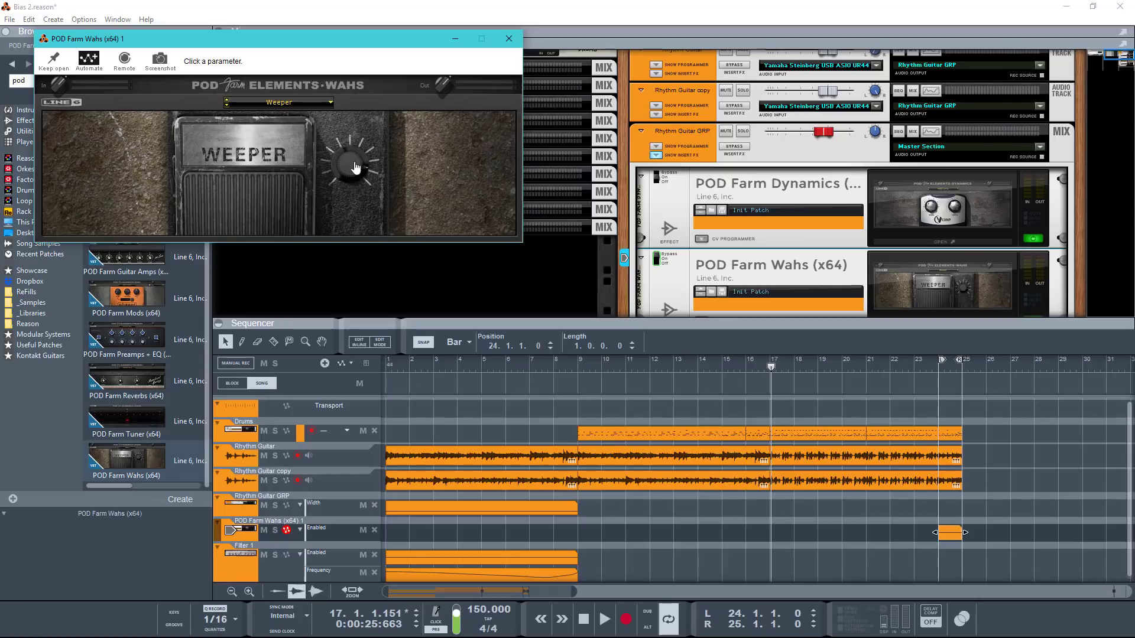
pyautogui.click(349, 163)
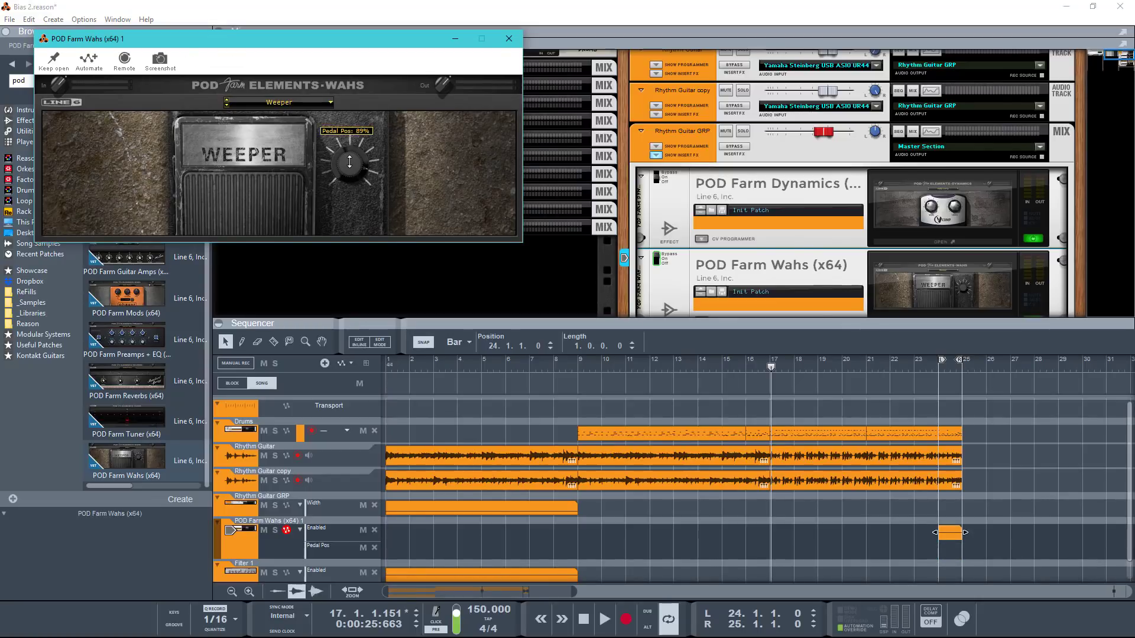
pyautogui.click(508, 38)
# Draw a rising Pedal Pos ramp across bar 24, ending at about 98%, and play it back.
pyautogui.doubleClick(948, 550)
pyautogui.doubleClick(944, 550)
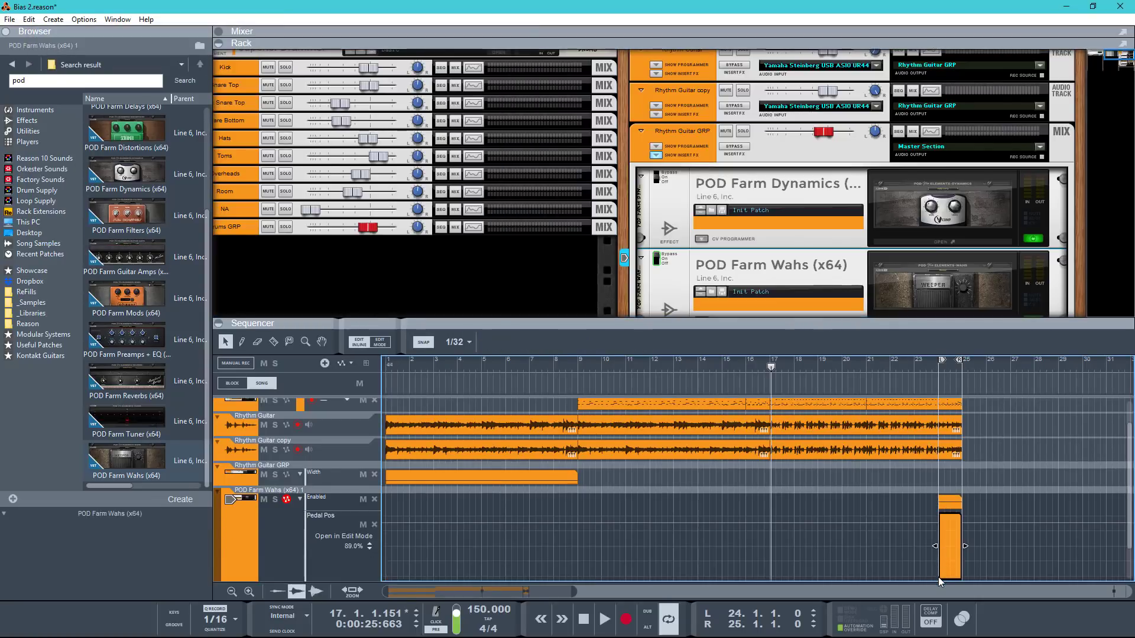
pyautogui.click(940, 577)
pyautogui.click(960, 518)
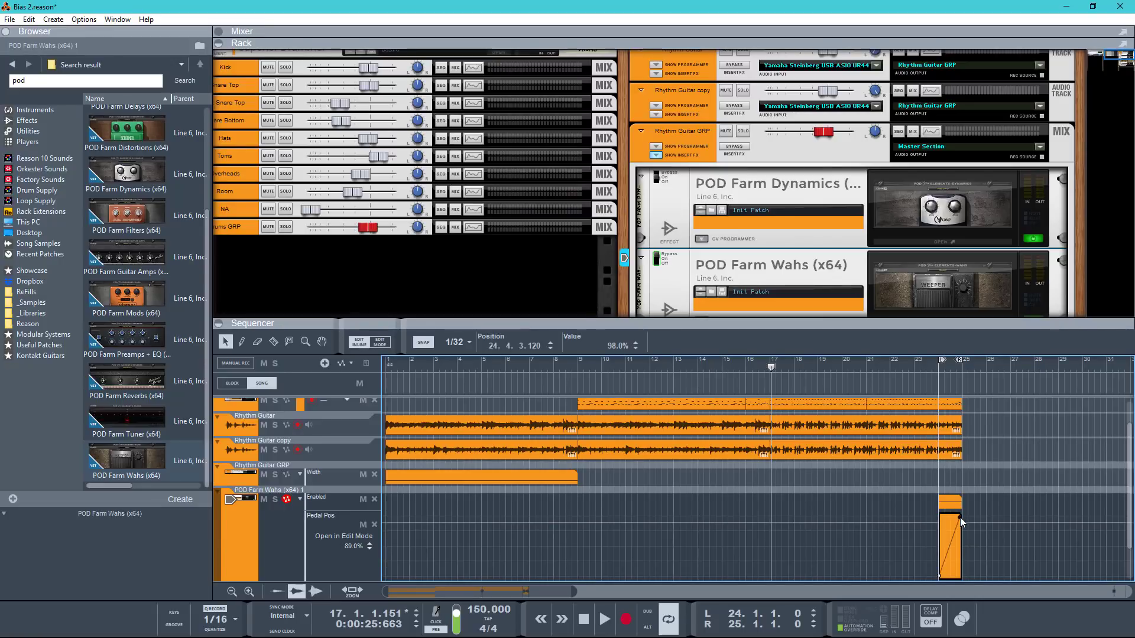
pyautogui.click(933, 363)
pyautogui.press('space')
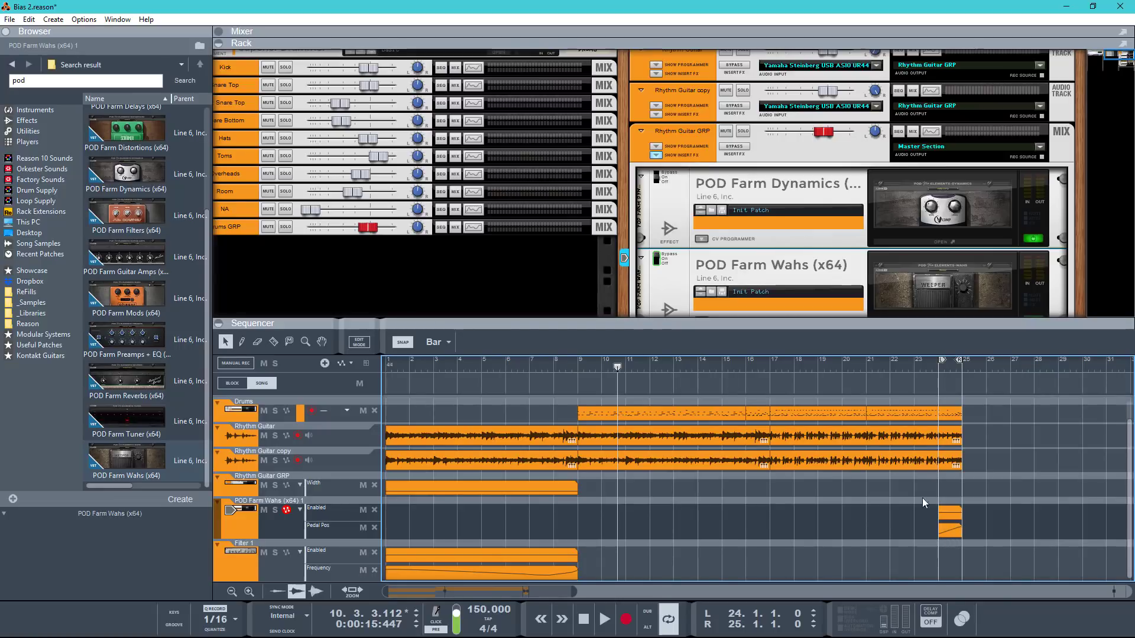
# Map the Pedal Pos of POD Farm Wahs to Fader 2 of the M-Audio Oxygen 61, 3rd Gen. control surface.
pyautogui.click(923, 272)
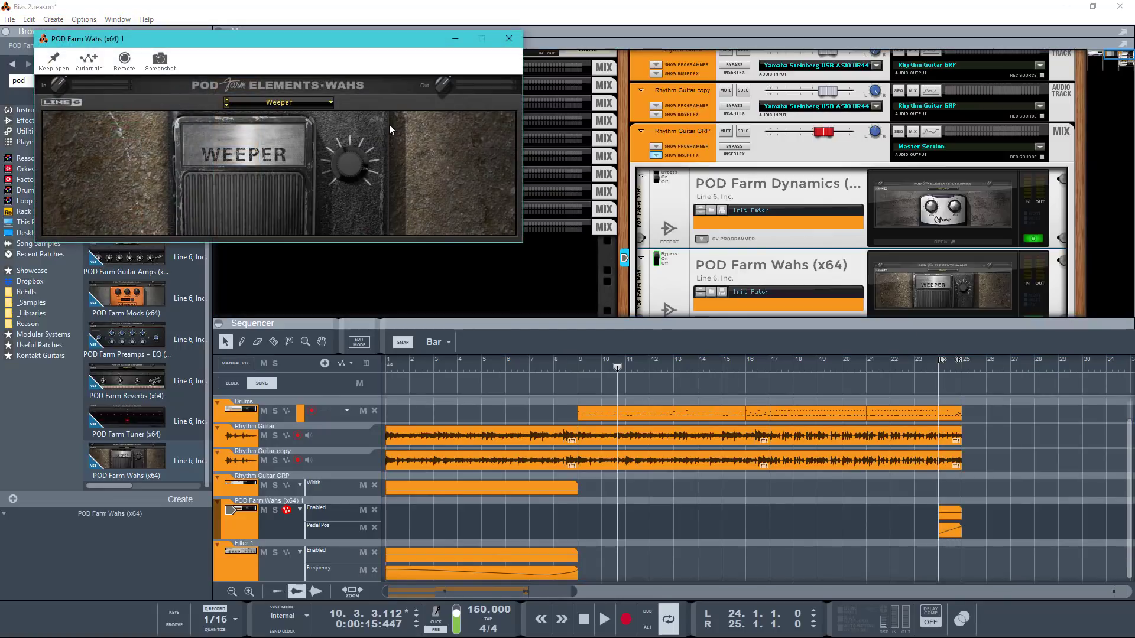
pyautogui.click(124, 60)
pyautogui.click(348, 173)
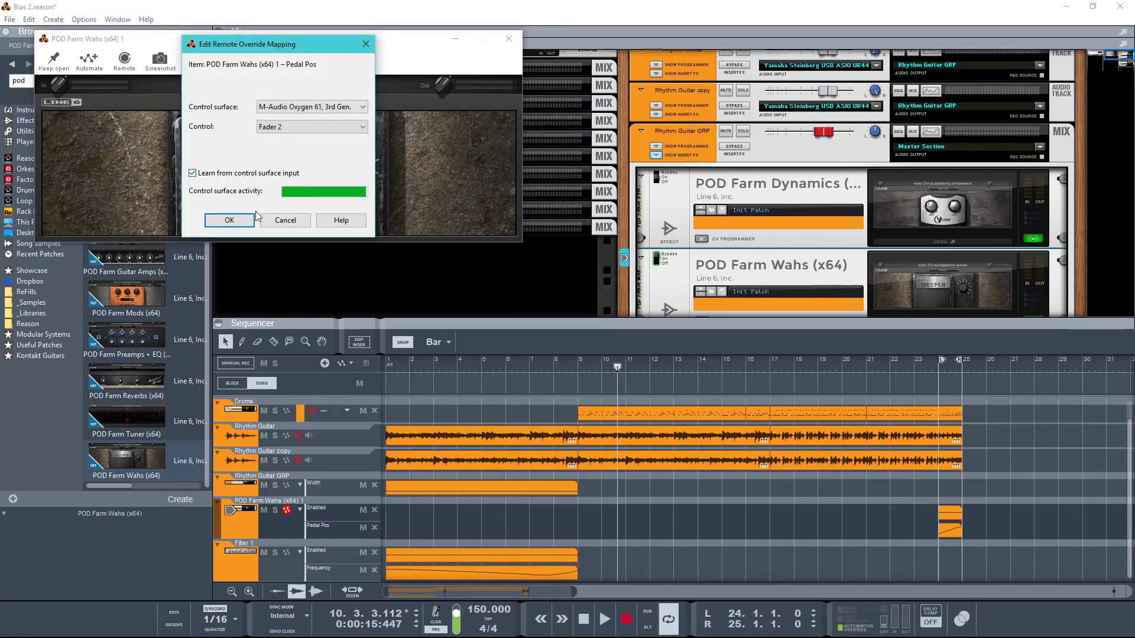
pyautogui.click(241, 220)
pyautogui.click(909, 529)
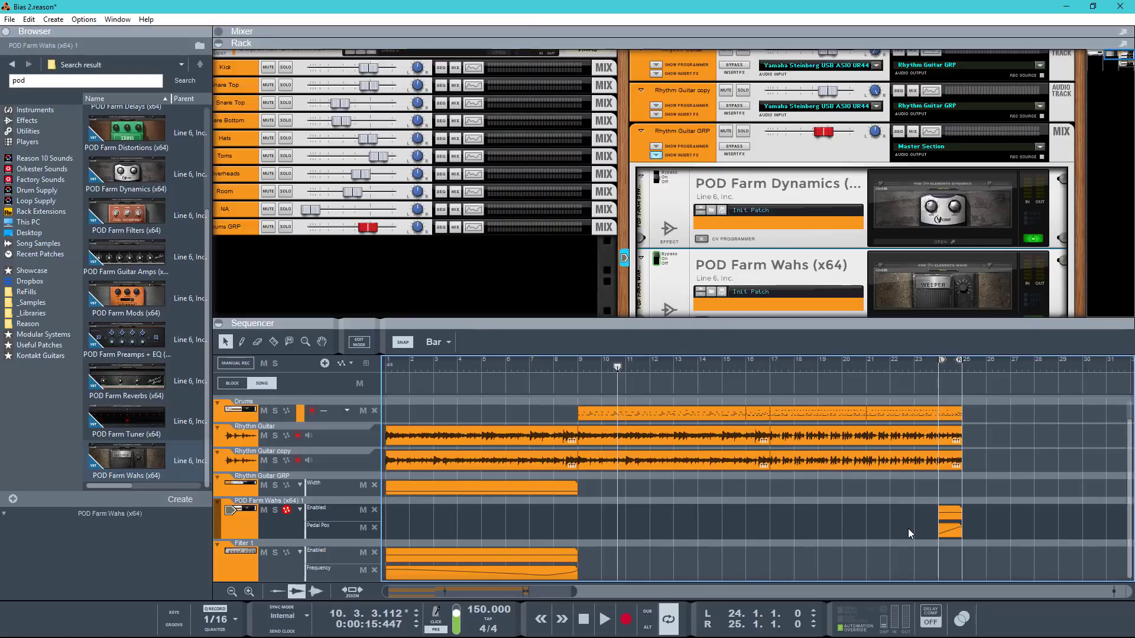
# Record Pedal Pos fader moves for POD Farm Wahs from bar 24 and undo the last recorded pass.
pyautogui.press('KP_1')
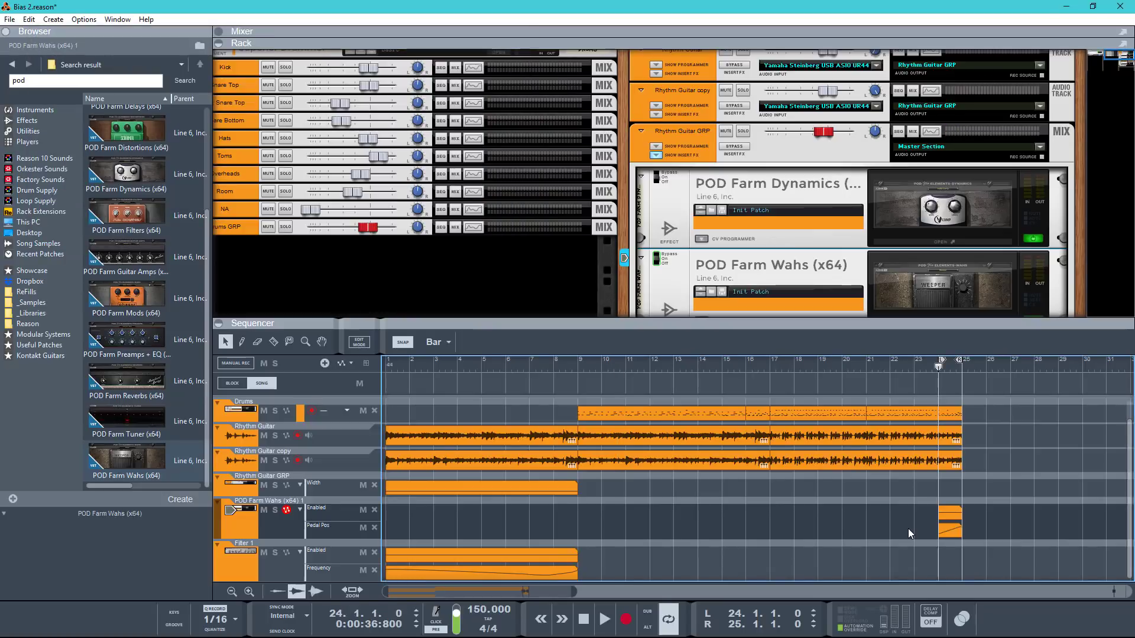
pyautogui.press('KP_Multiply')
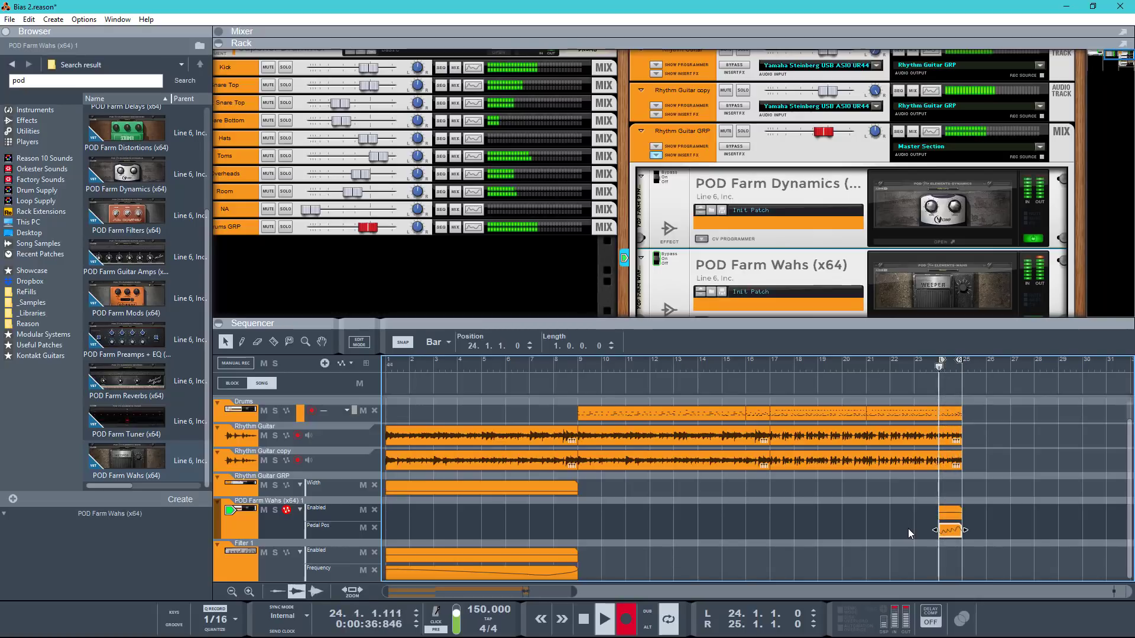
pyautogui.press('space')
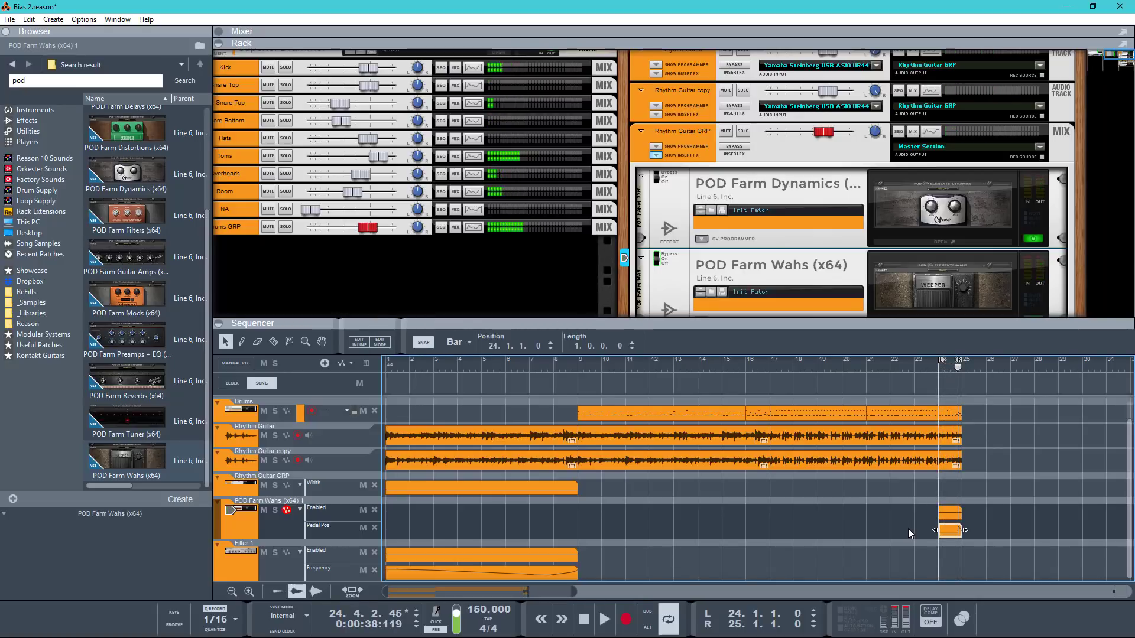
pyautogui.hotkey('ctrl', 'z')
pyautogui.press('KP_0')
pyautogui.press('space')
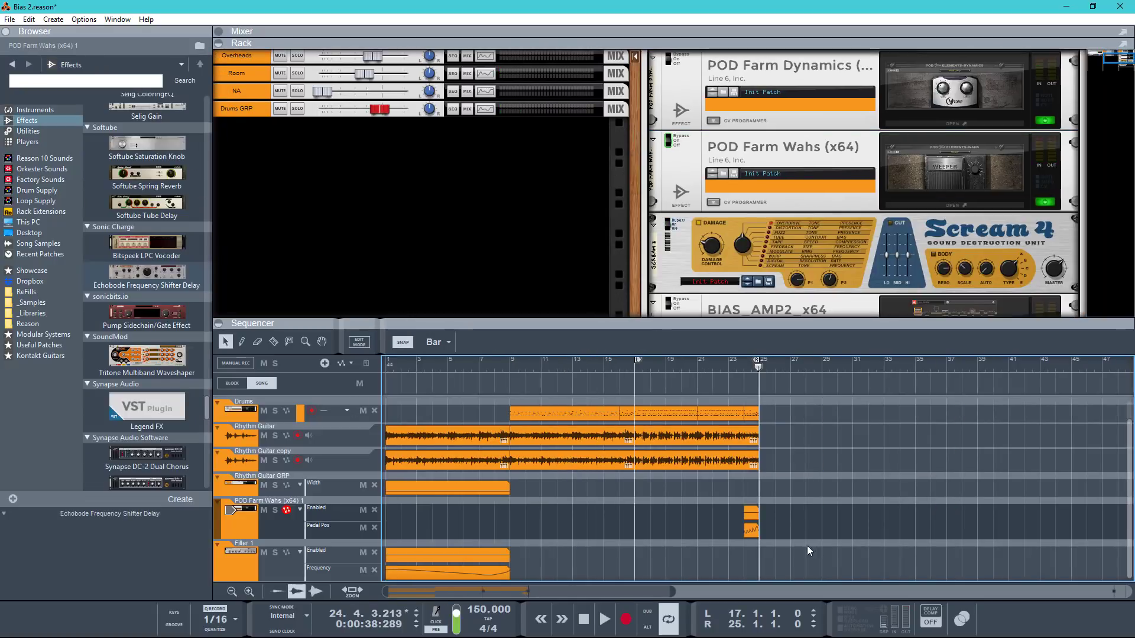
# Duplicate the clips of bars 17 to 25 directly after themselves and set the loop locators to bars 32 and 33.
pyautogui.moveTo(814, 565); pyautogui.dragTo(641, 406)
pyautogui.hotkey('ctrl', 'd')
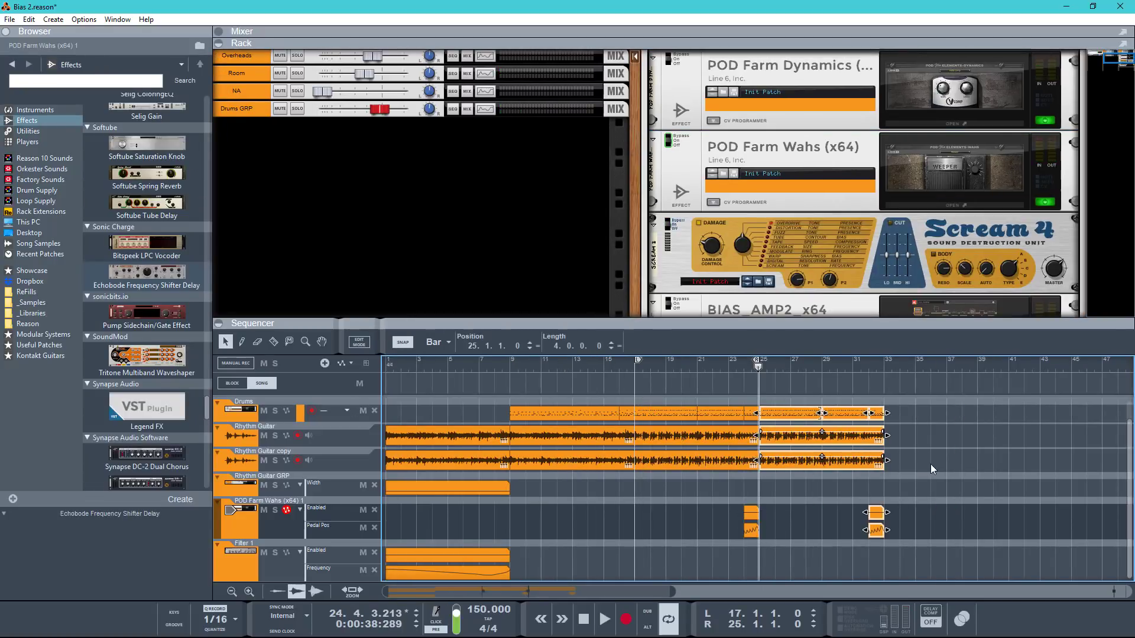
pyautogui.click(930, 463)
pyautogui.keyDown('alt'); pyautogui.click(886, 368); pyautogui.keyUp('alt')
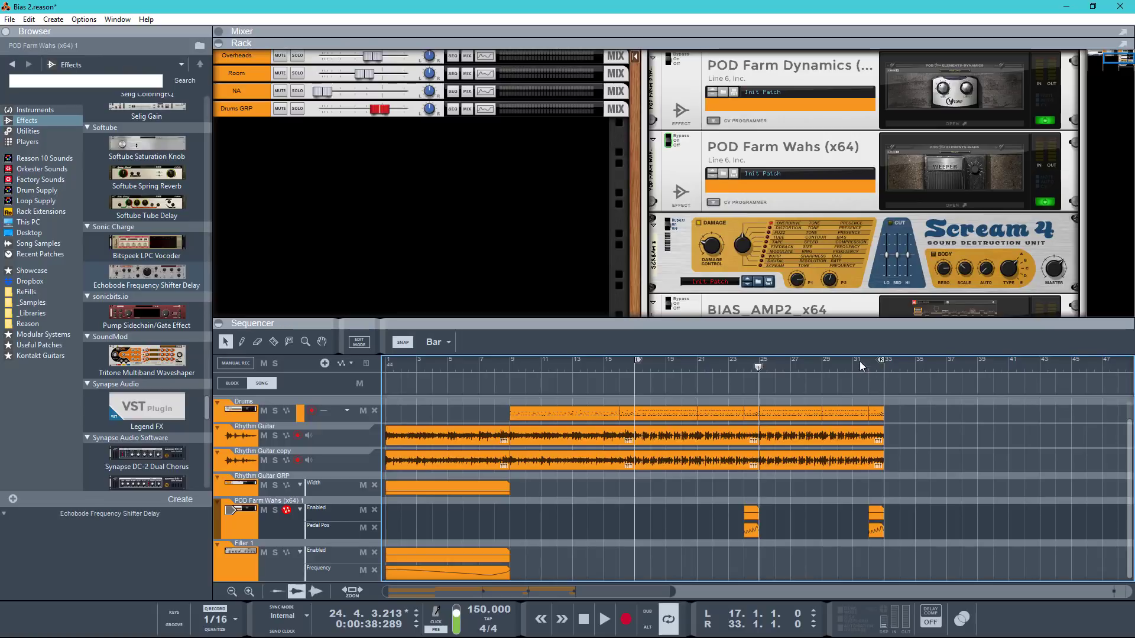
pyautogui.keyDown('ctrl'); pyautogui.click(868, 367); pyautogui.keyUp('ctrl')
# Insert Echobode Frequency Shifter Delay between POD Farm Wahs and Scream 4 and automate its Enabled state with a one-bar clip at bar 32.
pyautogui.moveTo(135, 271); pyautogui.dragTo(757, 231)
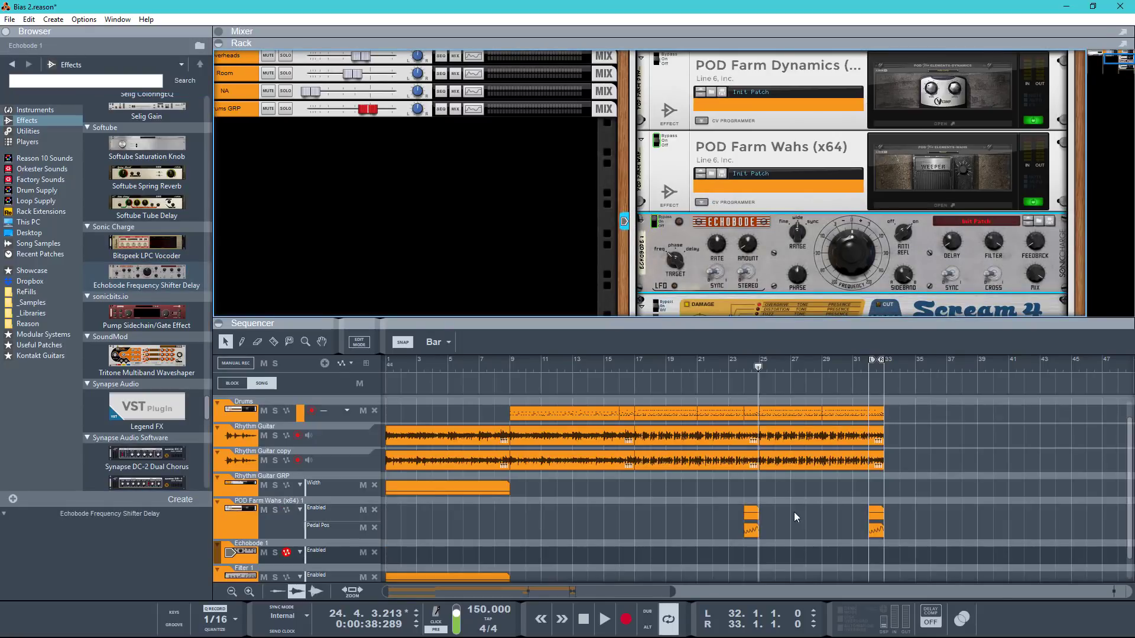
pyautogui.click(753, 513)
pyautogui.moveTo(753, 513); pyautogui.dragTo(878, 555)
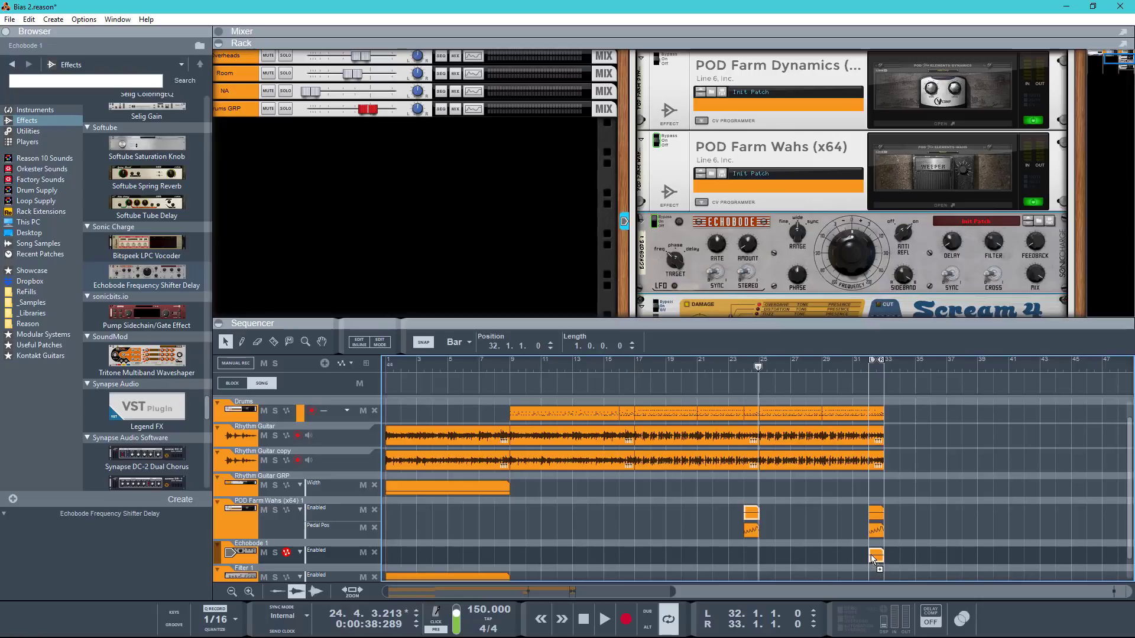
# Automate Echobode's Frequency Shift (Wide) with a rising curve across bar 32, including a point of about 820 Hz at 32.4.1.
pyautogui.keyDown('alt'); pyautogui.click(859, 256); pyautogui.keyUp('alt')
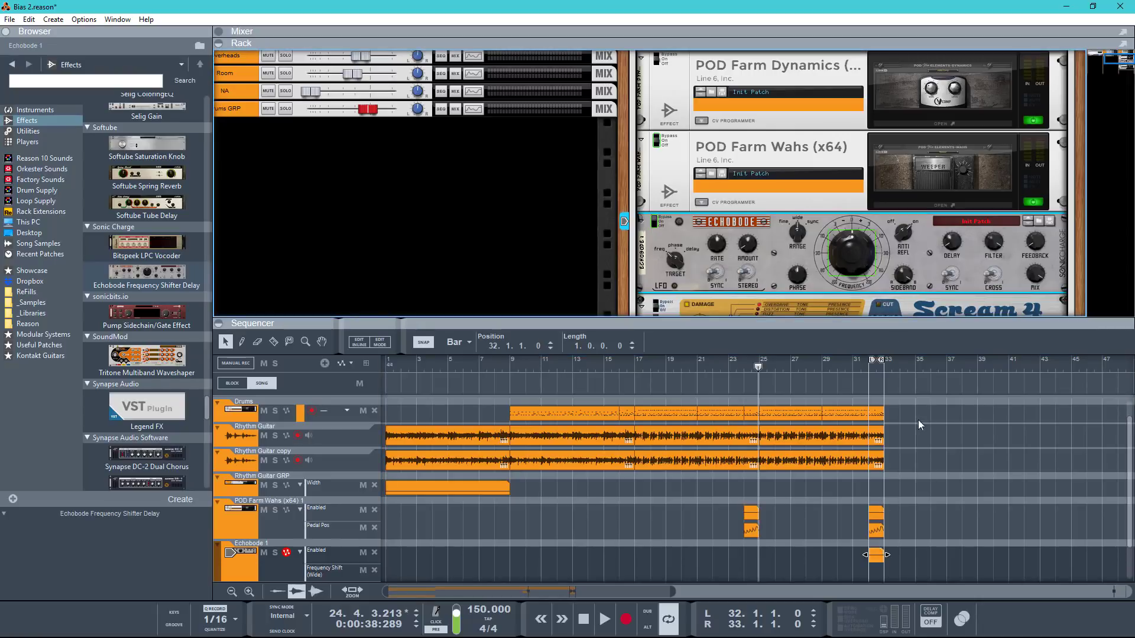
pyautogui.scroll(-2, 921, 522)
pyautogui.click(875, 527)
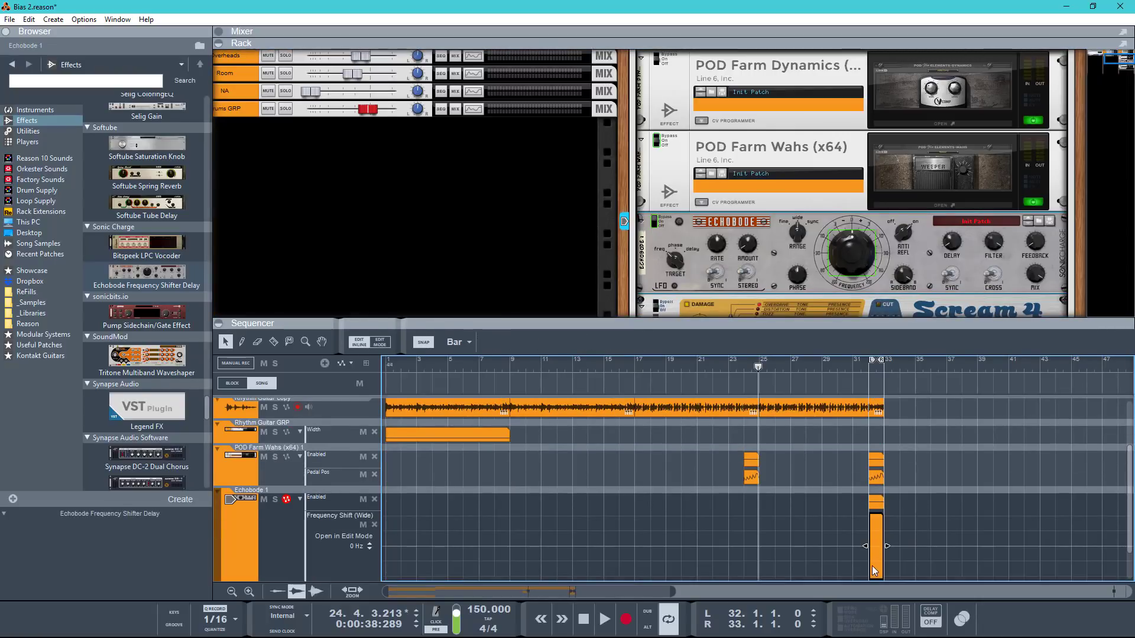
pyautogui.click(871, 549)
pyautogui.moveTo(760, 528); pyautogui.dragTo(790, 568)
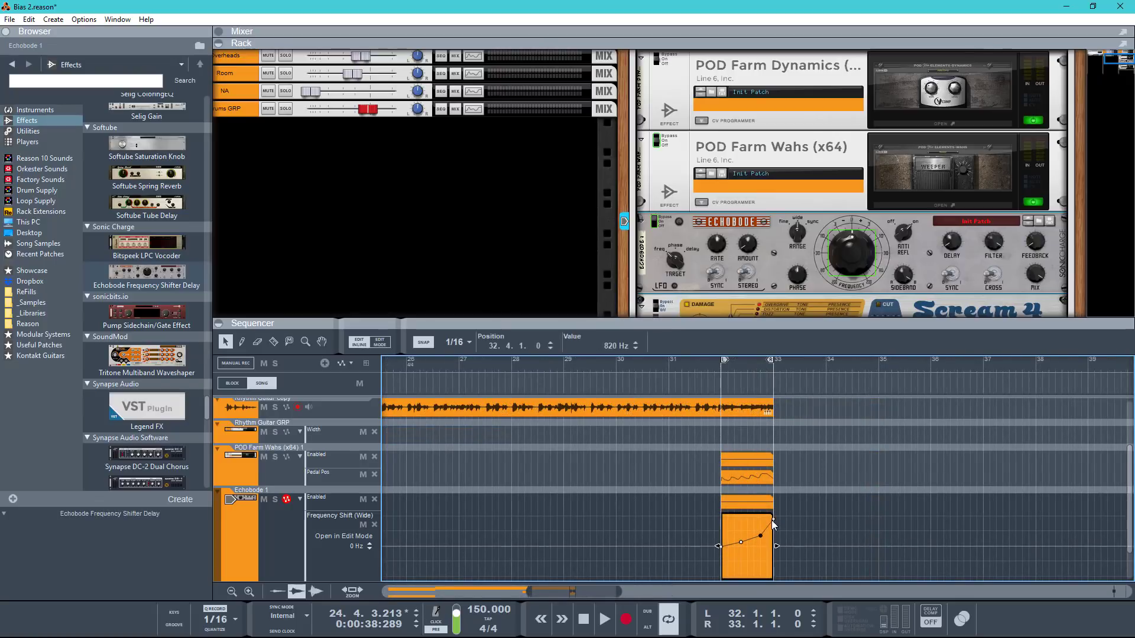
# Play the Echobode sweep from bar 32 and adjust the end of its Frequency Shift curve.
pyautogui.press('space')
pyautogui.press('space')
pyautogui.click(718, 368)
pyautogui.press('space')
pyautogui.moveTo(777, 529)
pyautogui.mouseDown()
pyautogui.moveTo(765, 545)
pyautogui.moveTo(774, 534)
pyautogui.moveTo(774, 566)
pyautogui.moveTo(776, 552)
pyautogui.mouseUp()
pyautogui.click(778, 526)
pyautogui.click(775, 530)
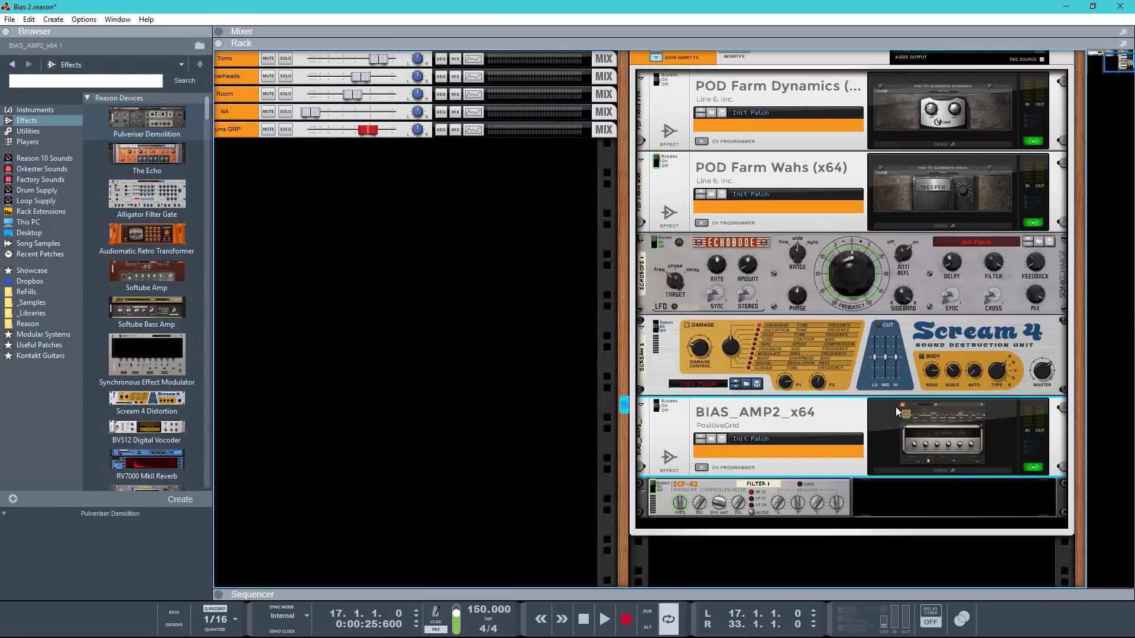
# Open the Preamp section of BIAS_AMP2_x64, keep its window open, and try different Bias Adjust settings while playing from bar 17.
pyautogui.click(917, 437)
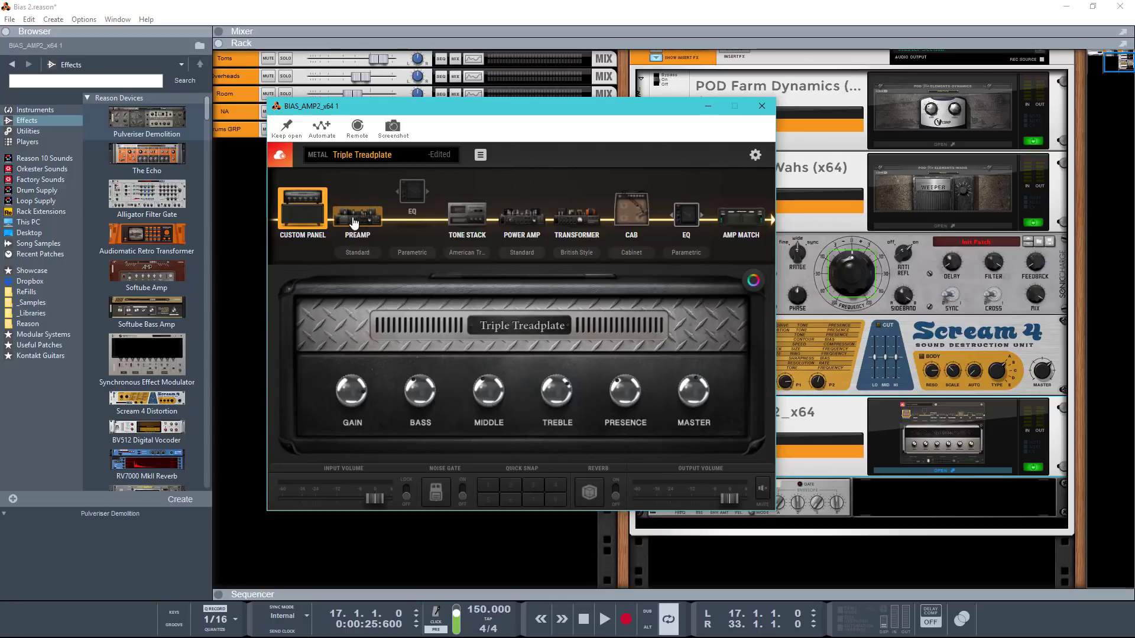
pyautogui.click(349, 224)
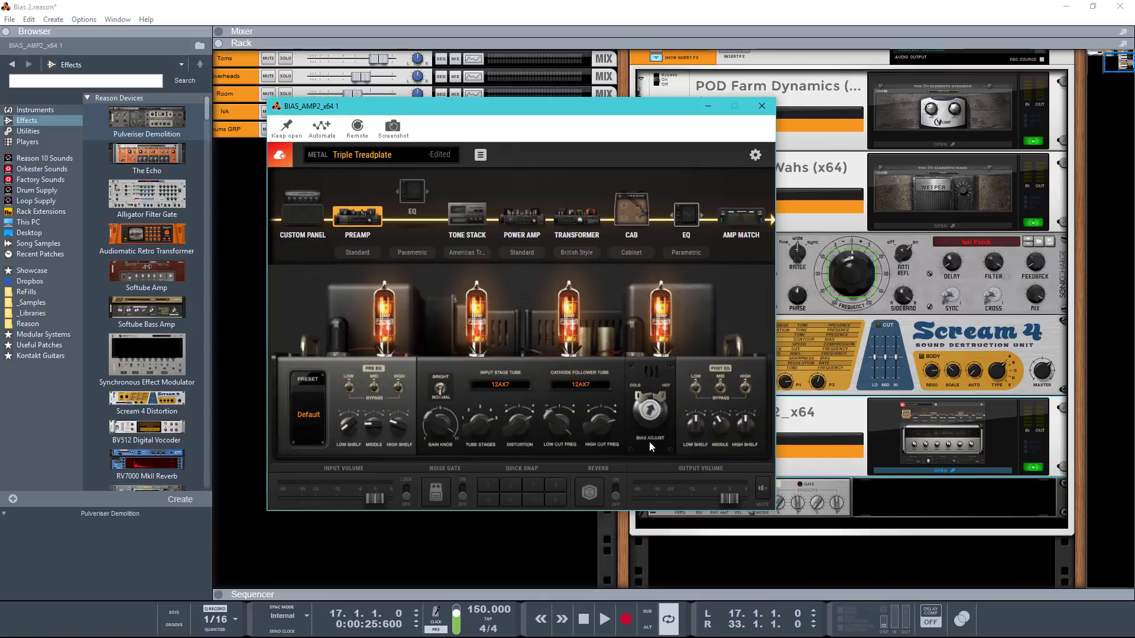
pyautogui.moveTo(650, 452); pyautogui.dragTo(652, 456)
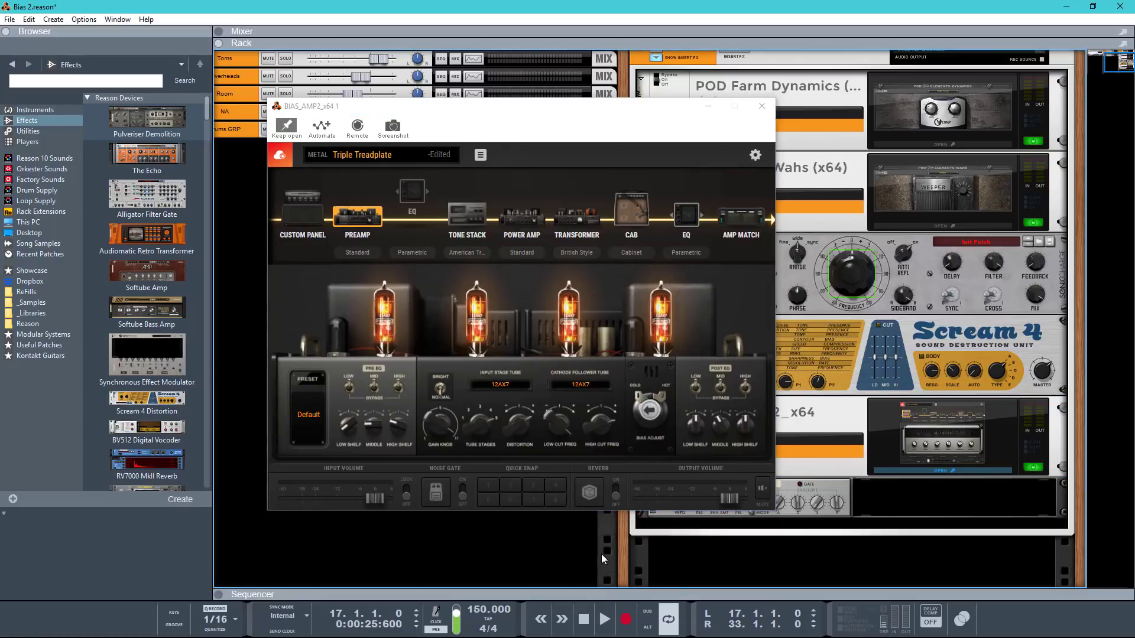
pyautogui.press('space')
pyautogui.moveTo(650, 412); pyautogui.dragTo(619, 247)
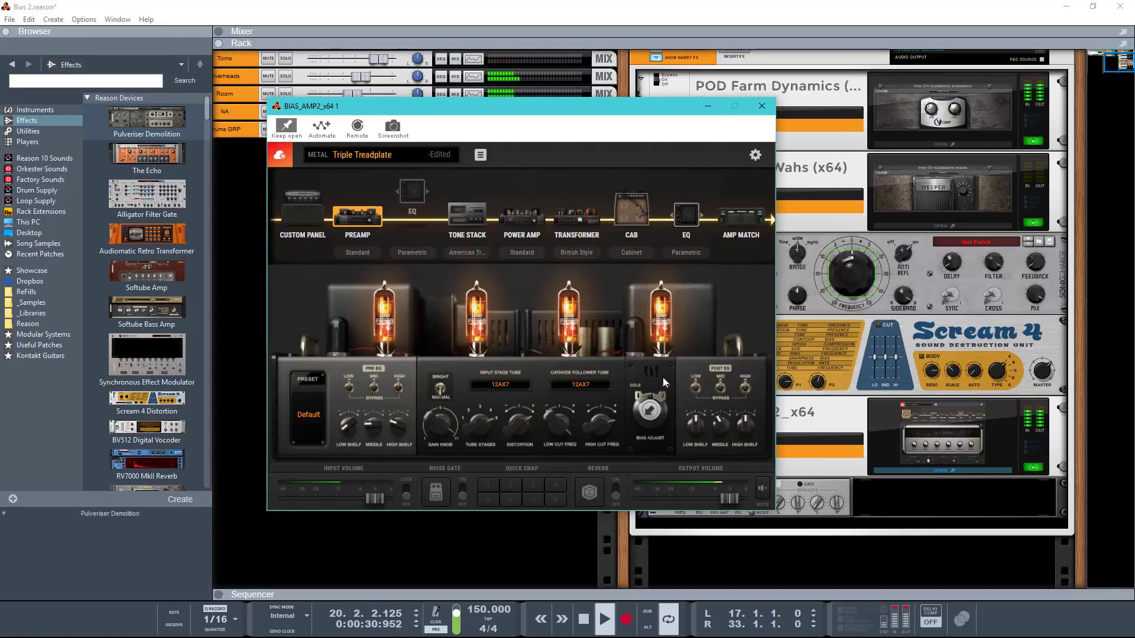
pyautogui.press('space')
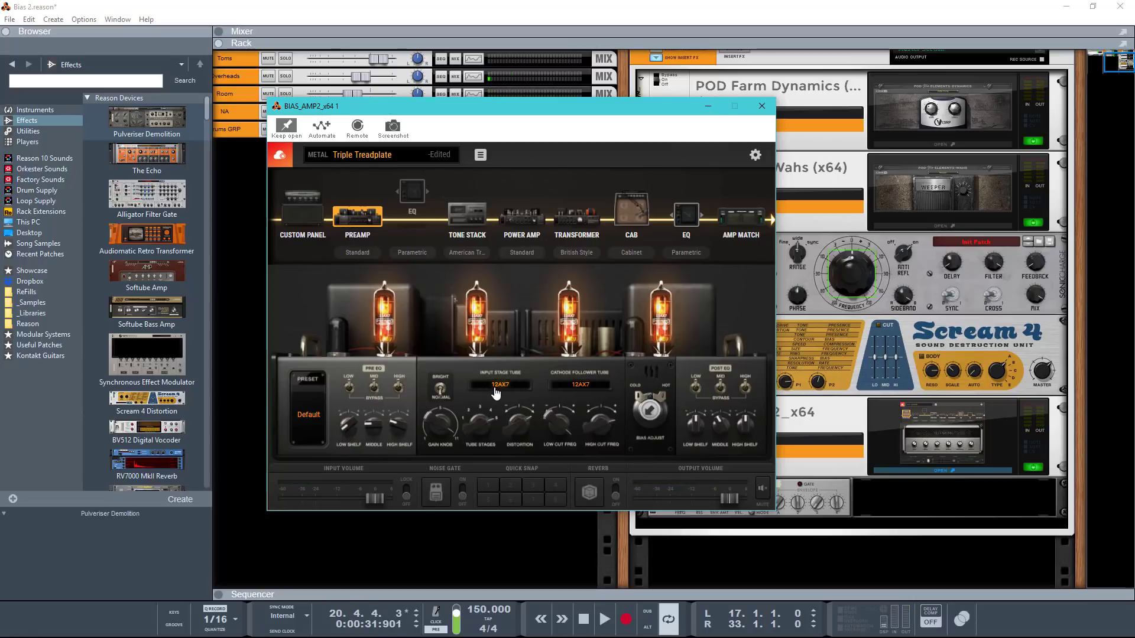